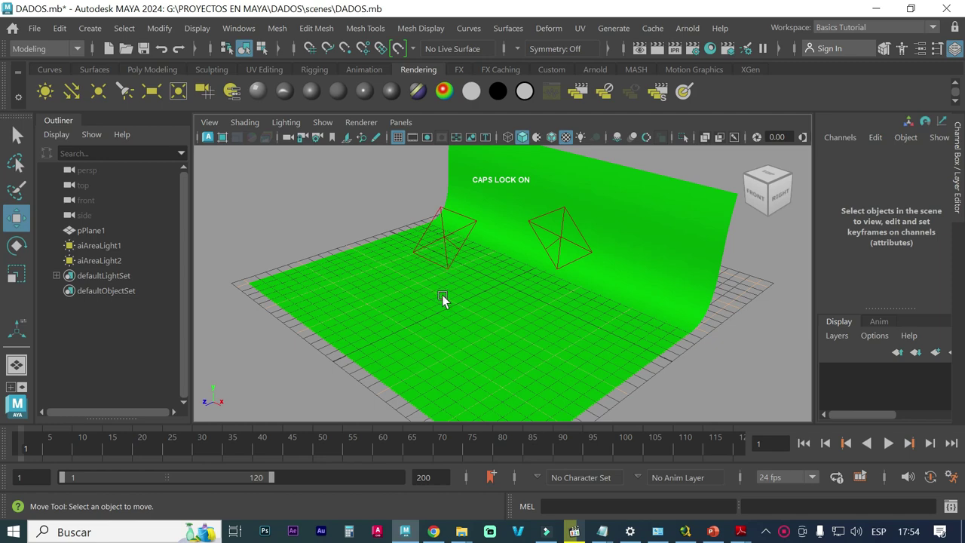
Orbit the perspective view to face the green floor and curved backdrop head-on.
left_click_drag(439, 332, 518, 321, "alt")
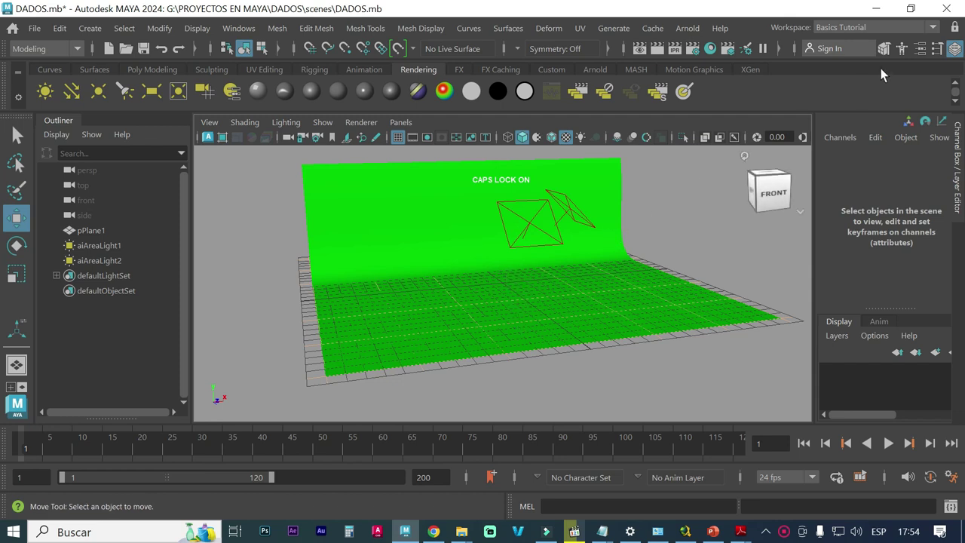
Switch the workspace to the UV Editing layout.
left_click(932, 27)
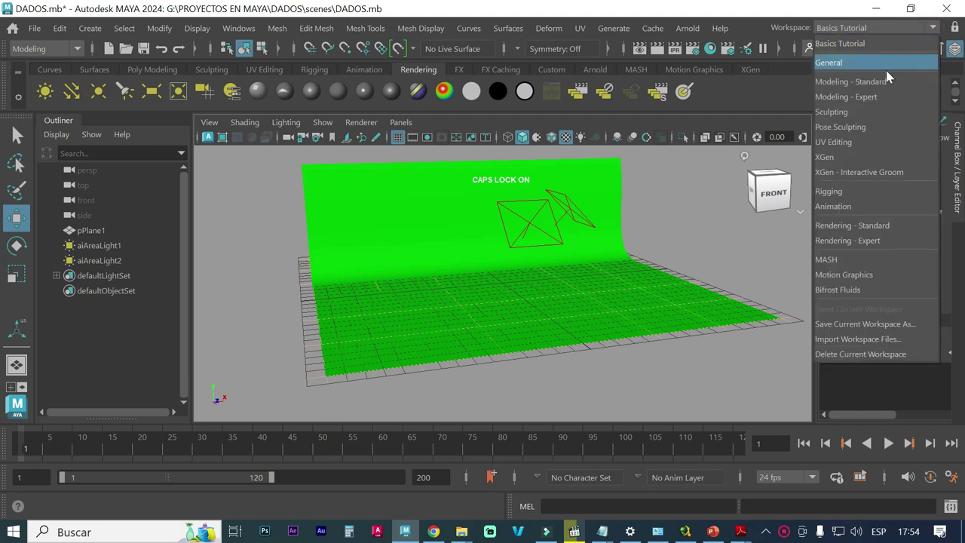
left_click(865, 144)
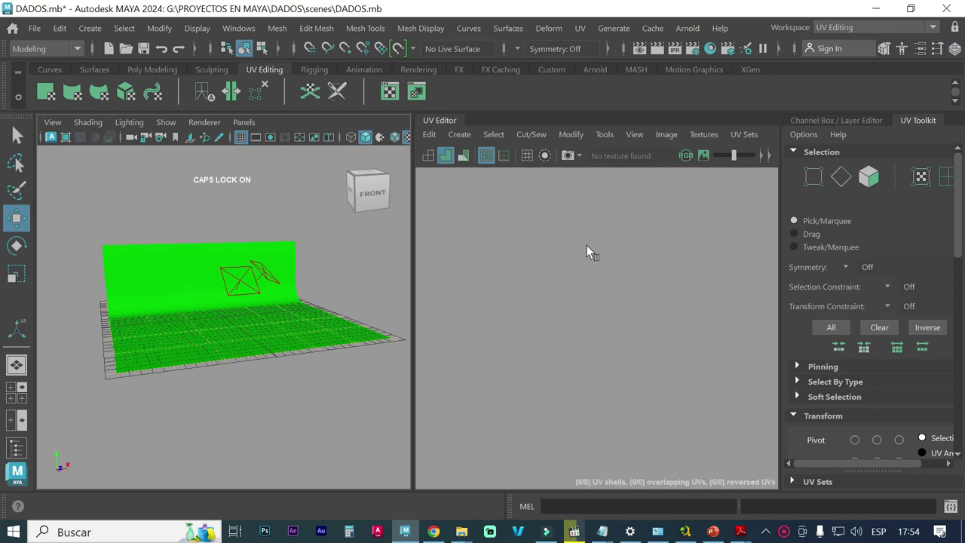
scroll(297, 282, "up", 3)
scroll(270, 282, "up", 3)
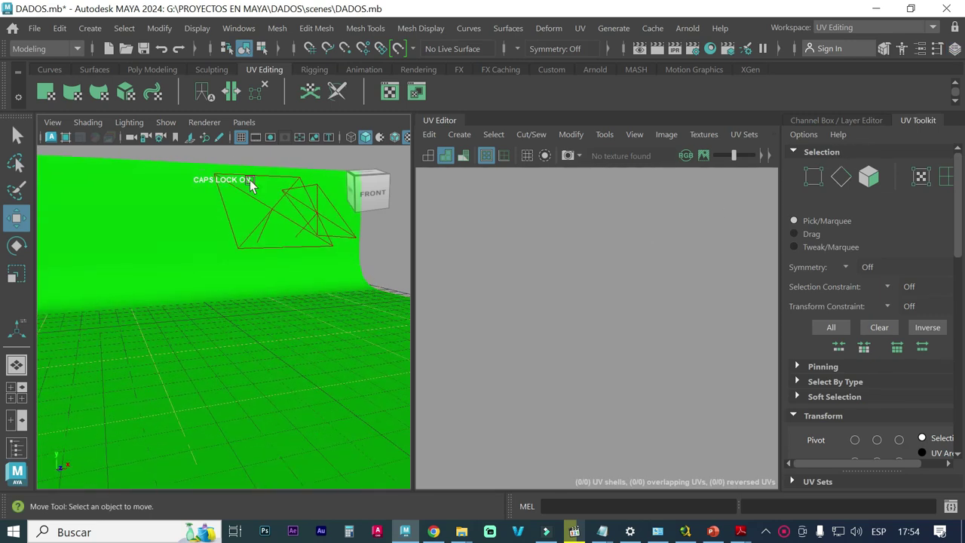
Create a polygon cube and raise it about 0.5 in Y above the floor.
left_click(89, 28)
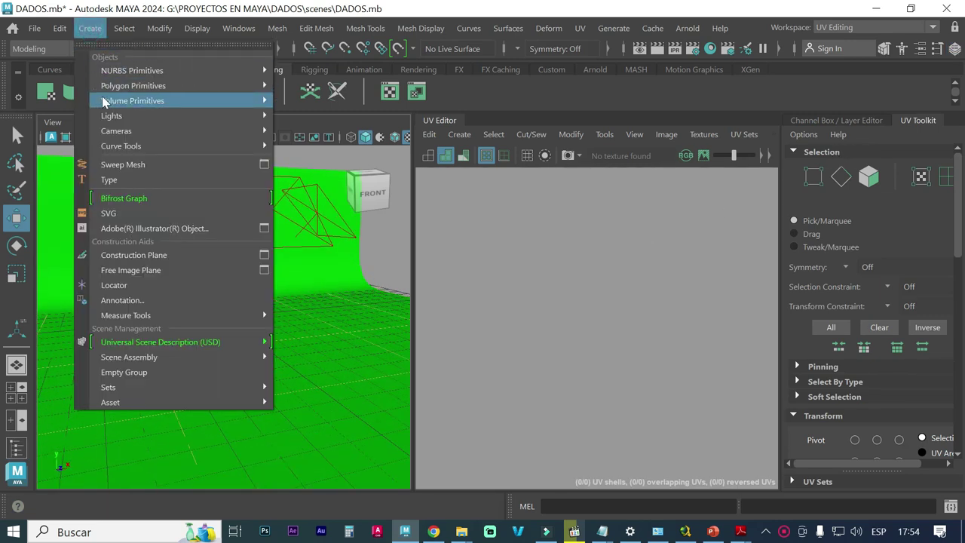
mouse_move(134, 86)
left_click(308, 100)
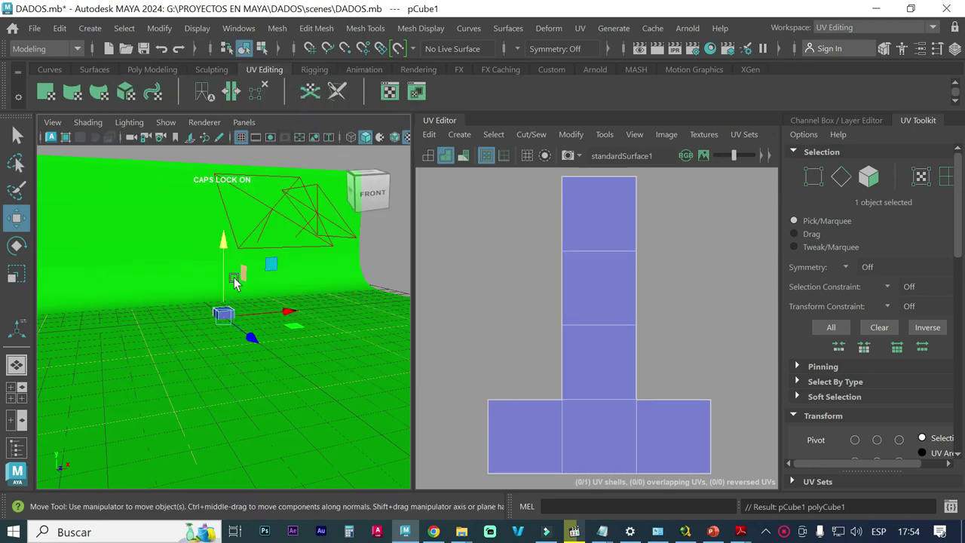
scroll(191, 314, "up", 2)
scroll(349, 302, "up", 2)
scroll(209, 316, "up", 2)
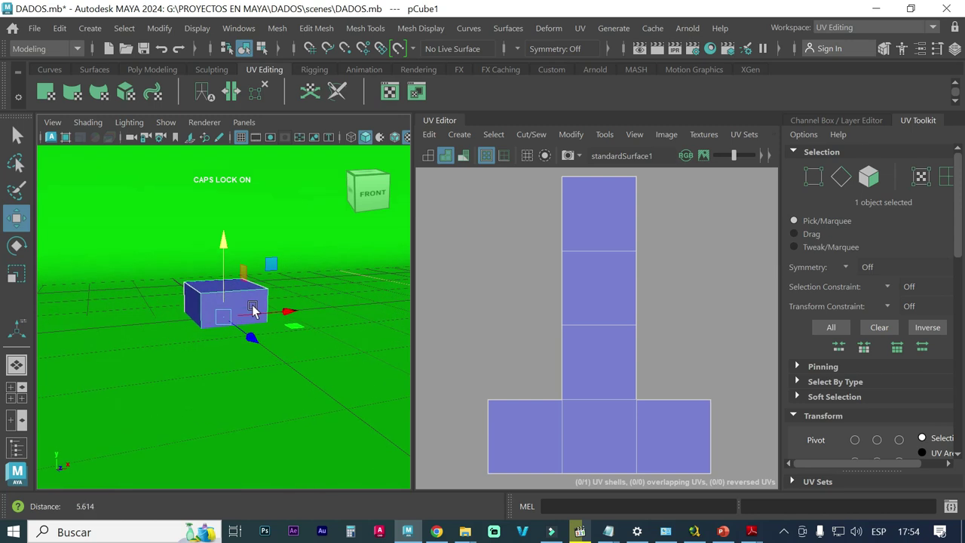
scroll(252, 309, "up", 2)
left_click_drag(223, 240, 224, 202)
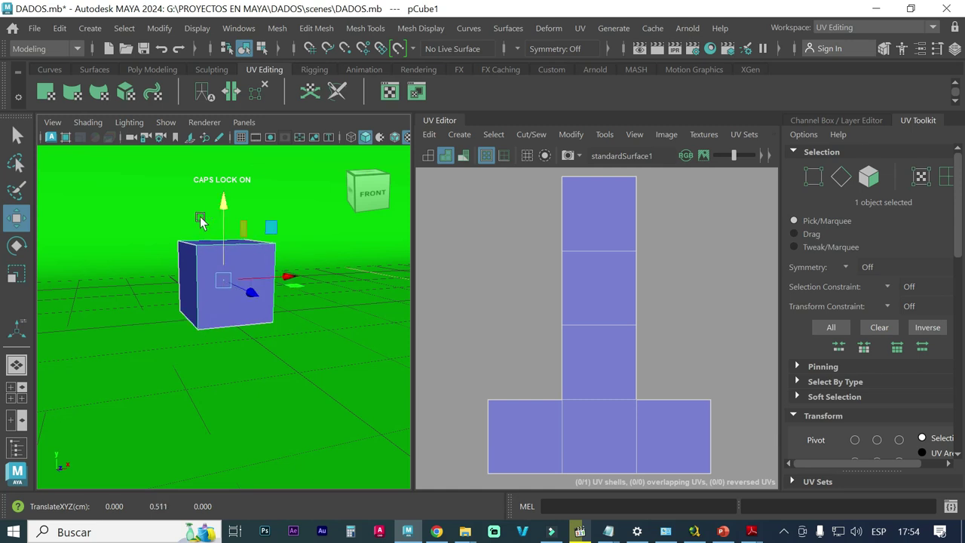
mouse_move(184, 273)
left_mouse_down("alt")
mouse_move(220, 276)
mouse_move(244, 264)
left_mouse_up("alt")
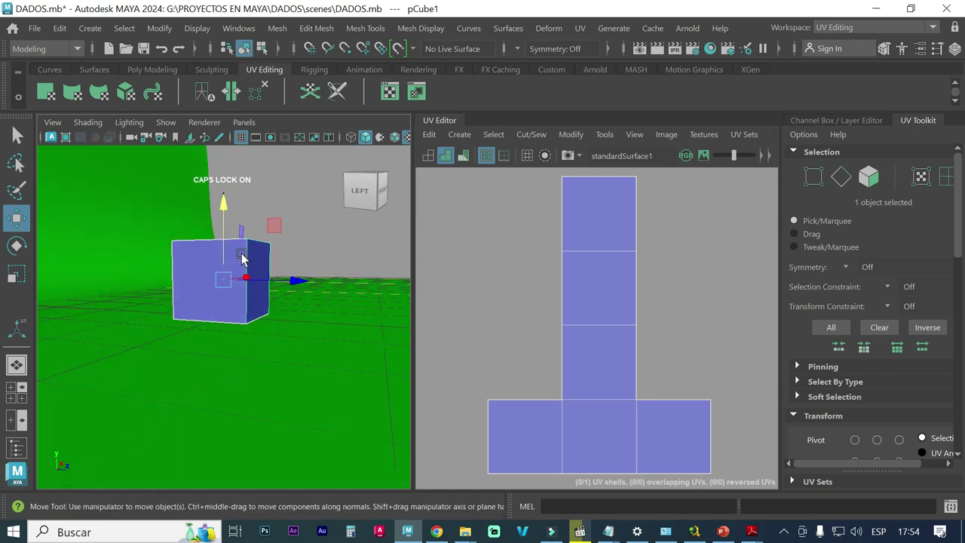
Assign a new Lambert material to the cube.
right_click(241, 257)
right_click(254, 444)
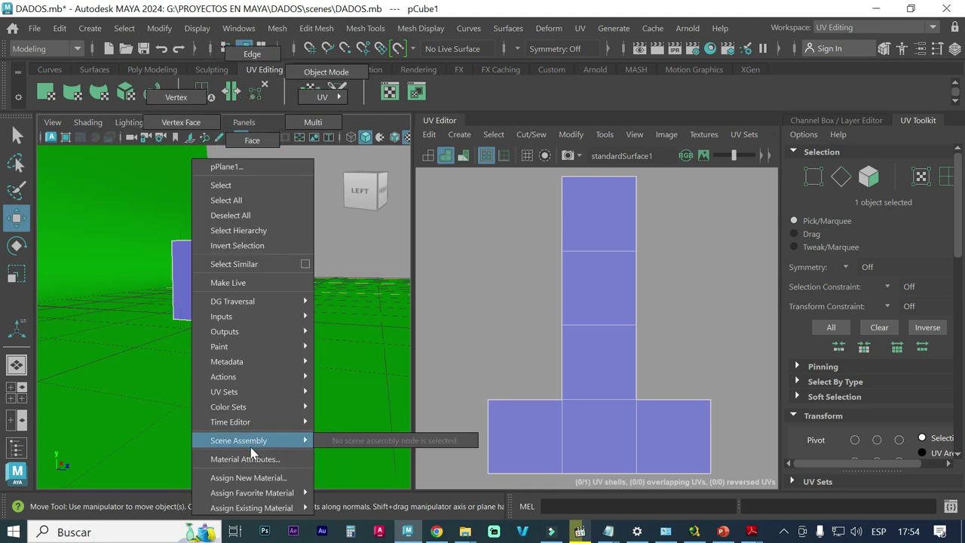
left_click(246, 477)
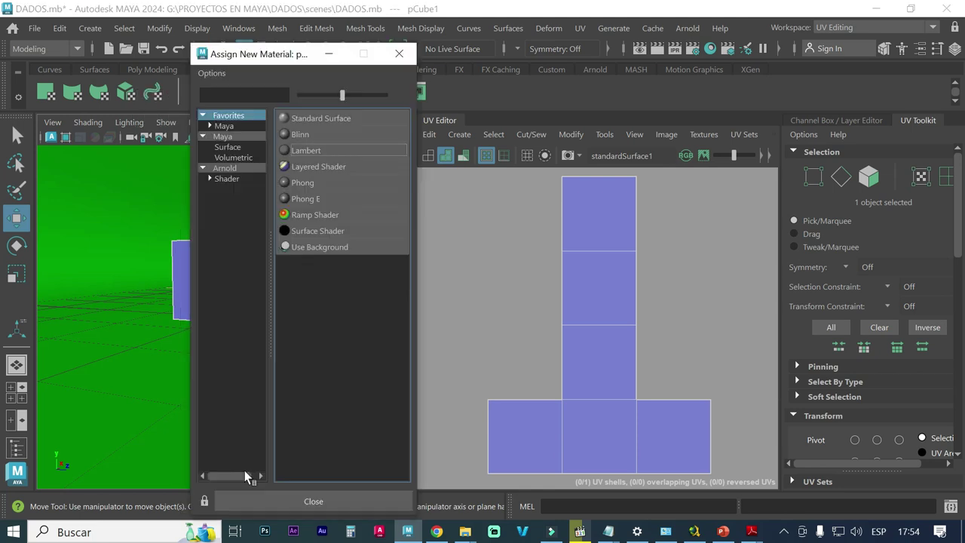
left_click(306, 150)
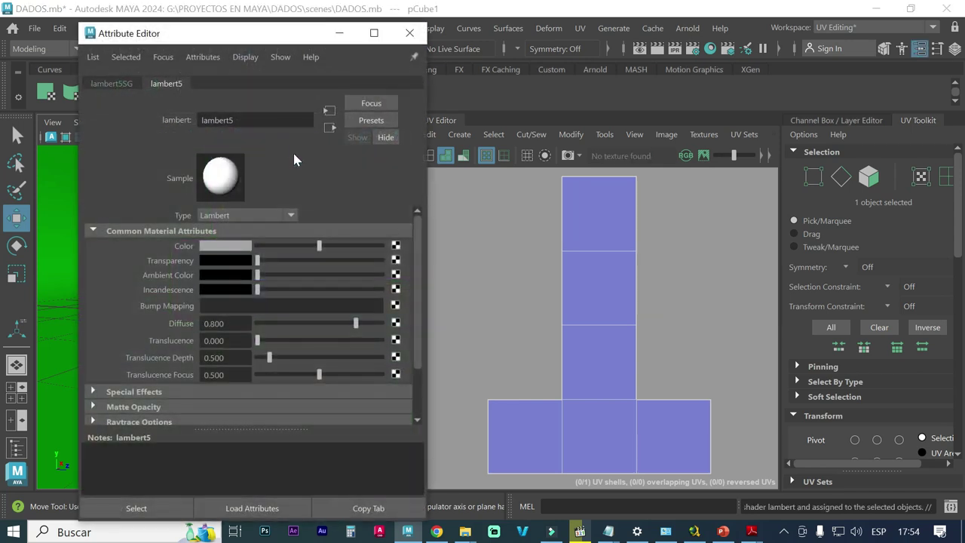
Map a File texture to the Lambert colour, loading sourceimages/dado.jpg.
left_click(396, 246)
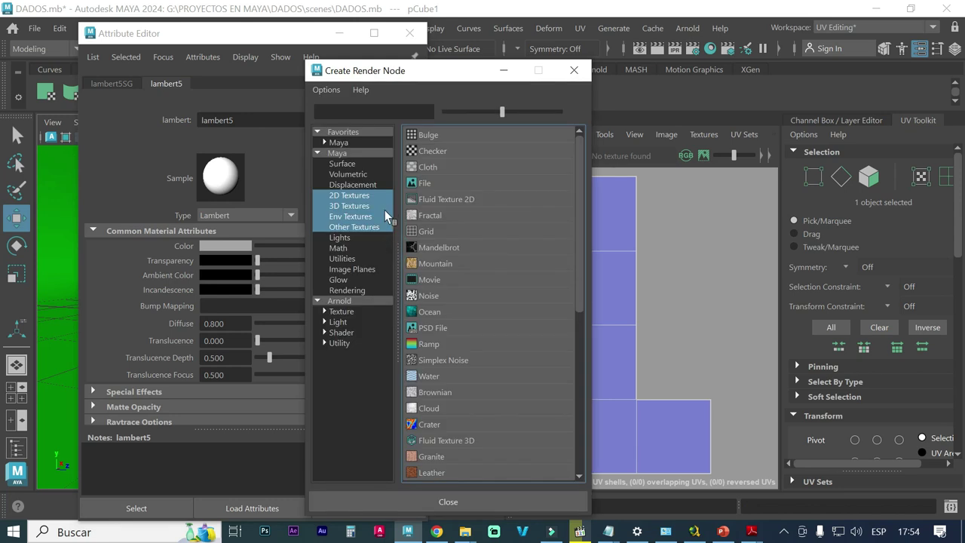
left_click(417, 183)
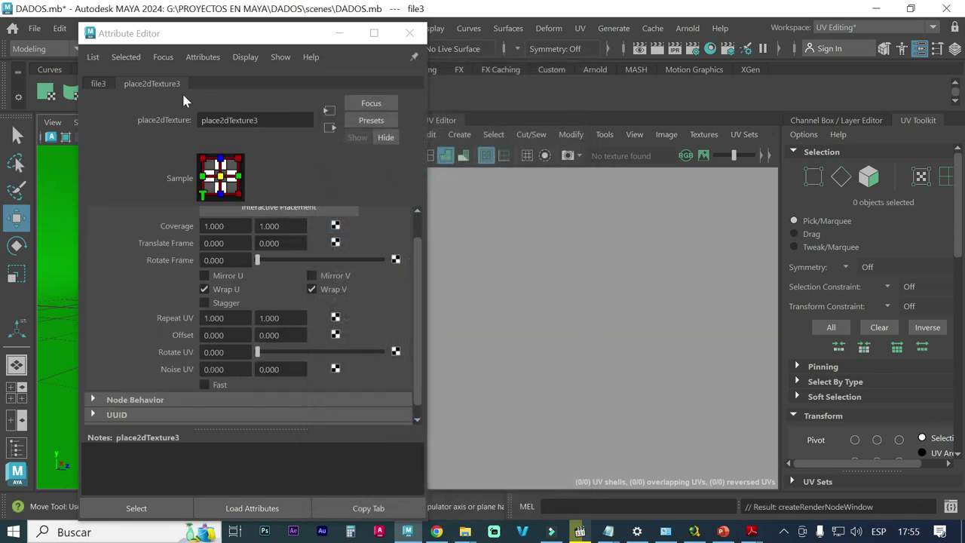
left_click(104, 85)
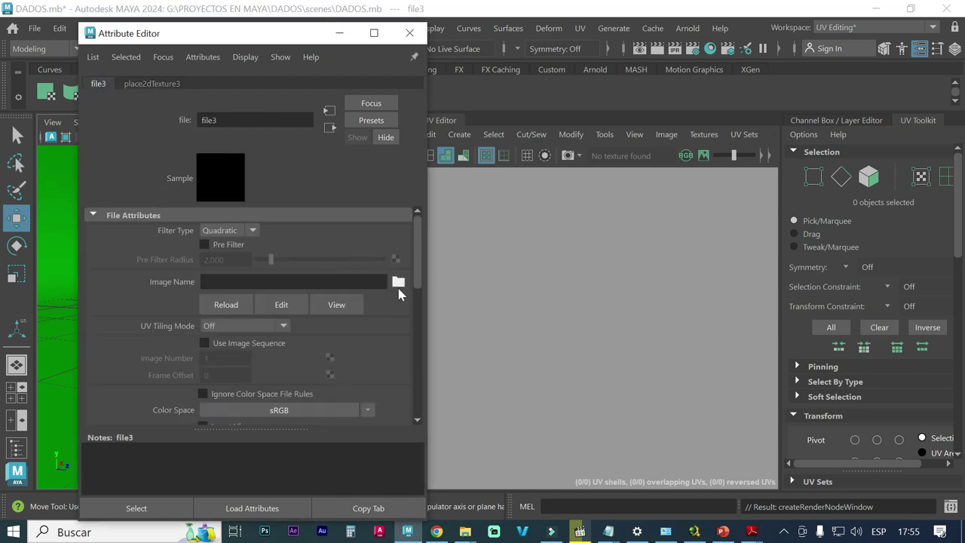
left_click(399, 283)
left_click(216, 158)
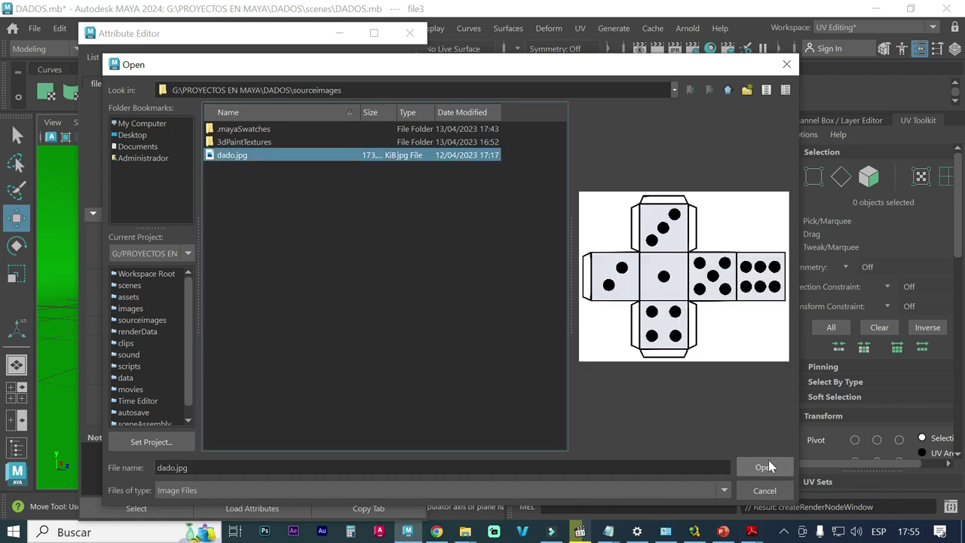
left_click(765, 466)
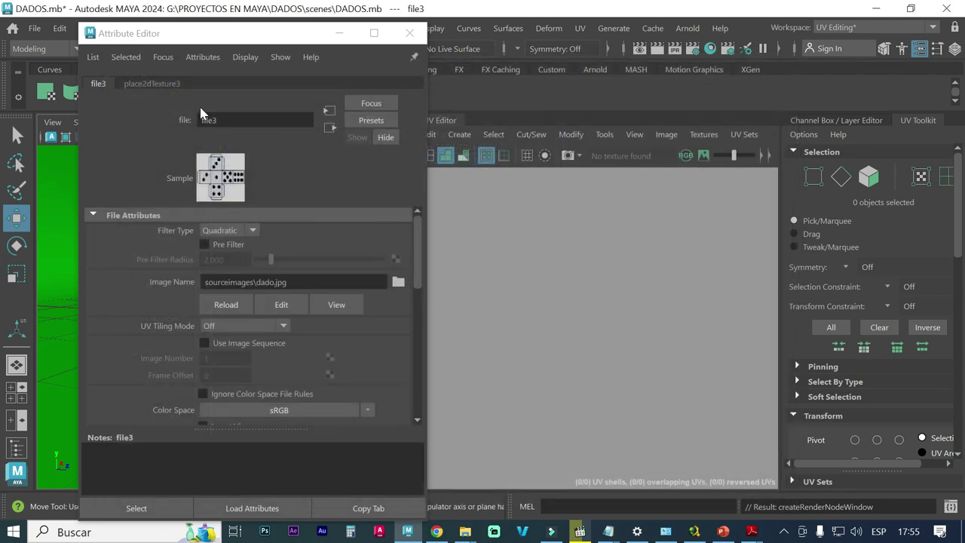
Float the Attribute Editor aside, select the cube so dado.jpg shows behind its UVs, then minimize the editor.
left_click_drag(241, 34, 532, 42)
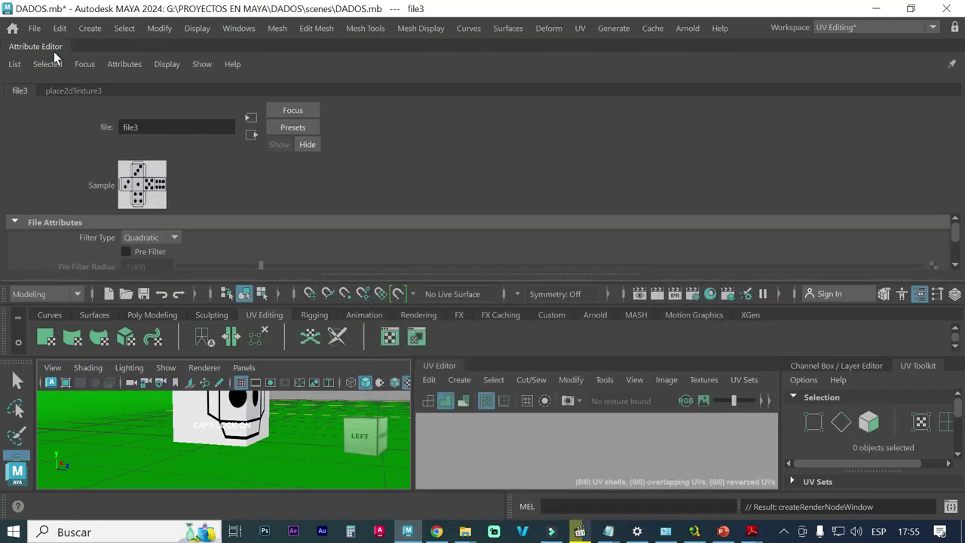
left_click_drag(28, 48, 565, 29)
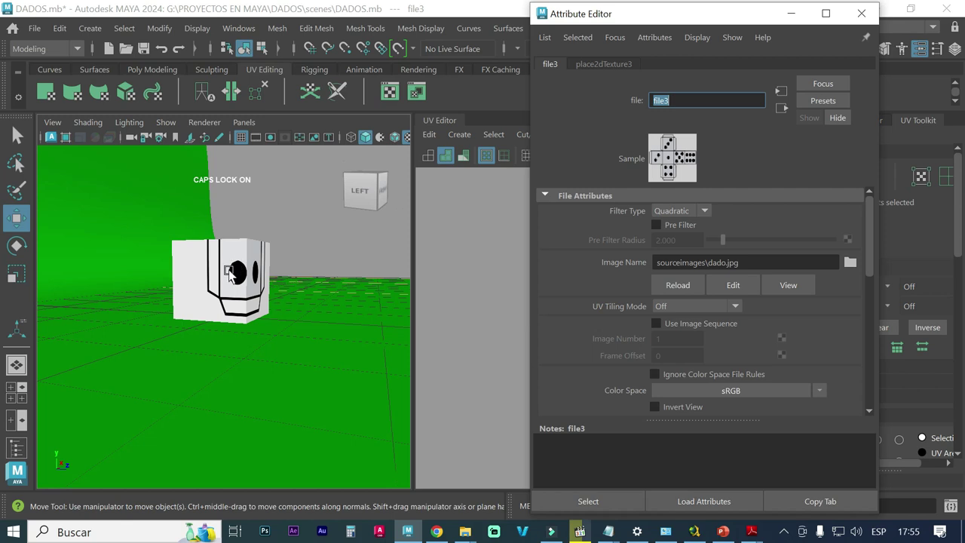
mouse_move(291, 312)
left_mouse_down("alt")
mouse_move(202, 335)
mouse_move(158, 334)
left_mouse_up("alt")
mouse_move(639, 14)
left_mouse_down()
mouse_move(313, 25)
mouse_move(333, 21)
left_mouse_up()
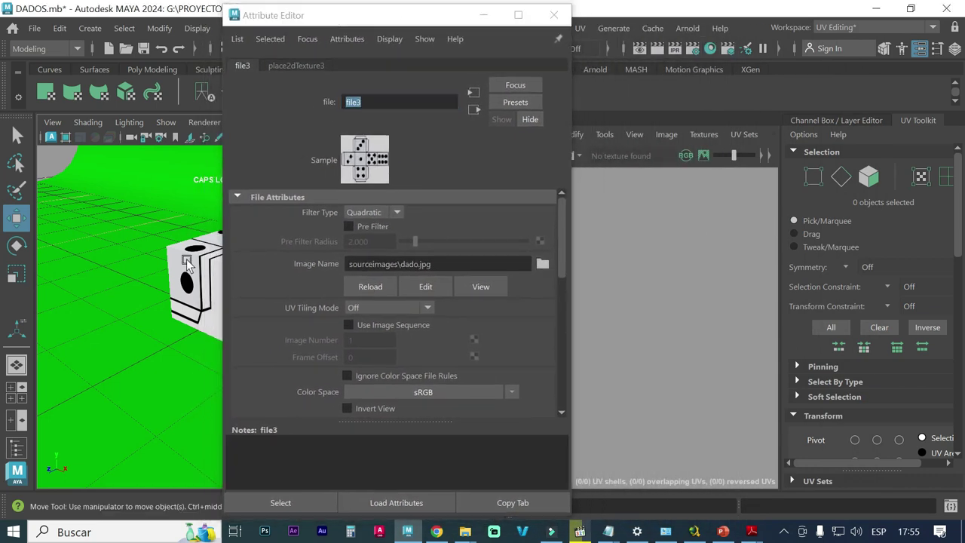
left_click(187, 263)
left_click_drag(421, 17, 253, 23)
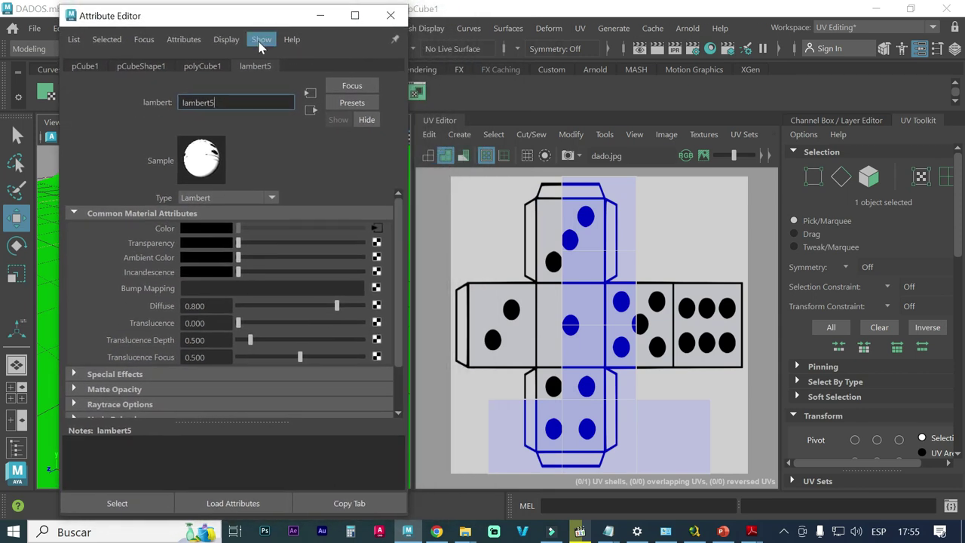
left_click(323, 15)
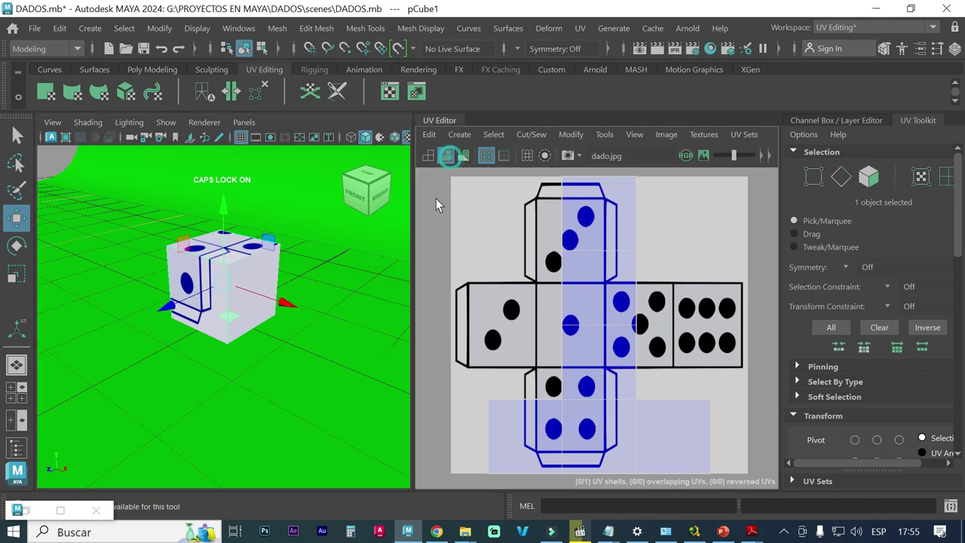
Toggle the UV Editor's blue shell shading and distortion shading, leaving blue shading on.
left_click(443, 156)
left_click(443, 157)
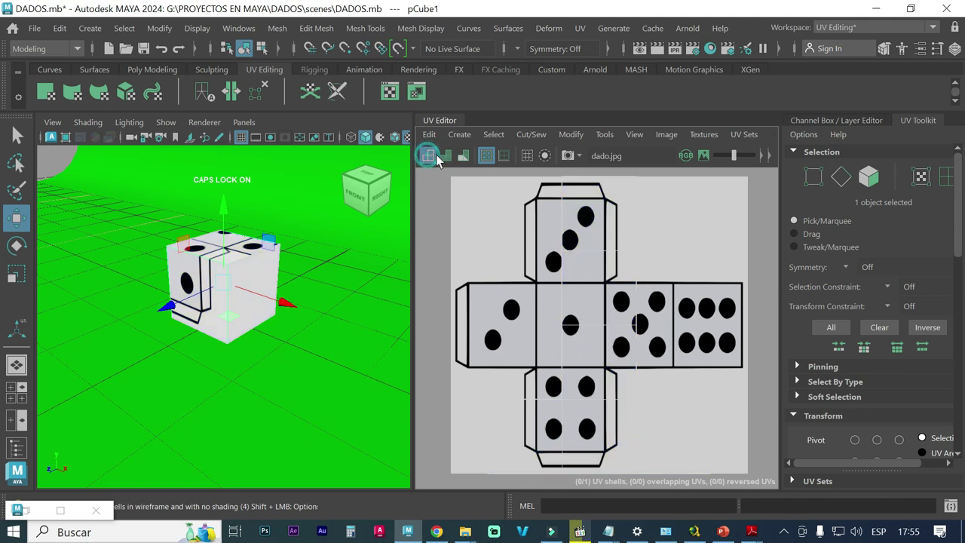
left_click(442, 159)
left_click(443, 157)
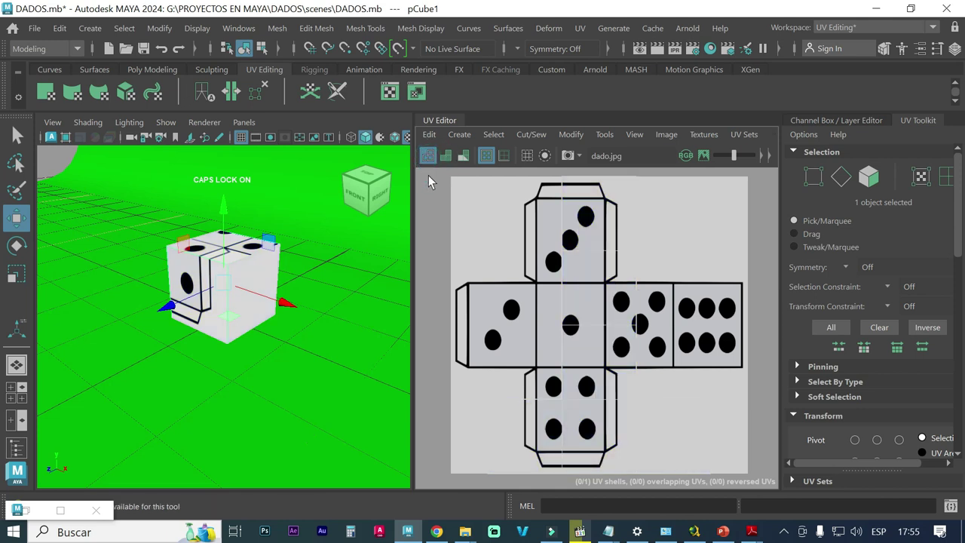
left_click(464, 156)
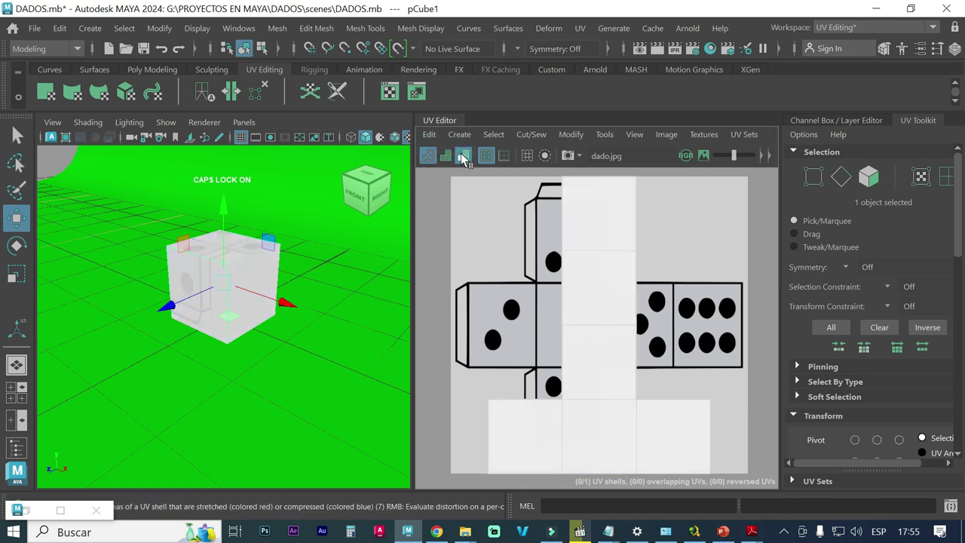
left_click(462, 157)
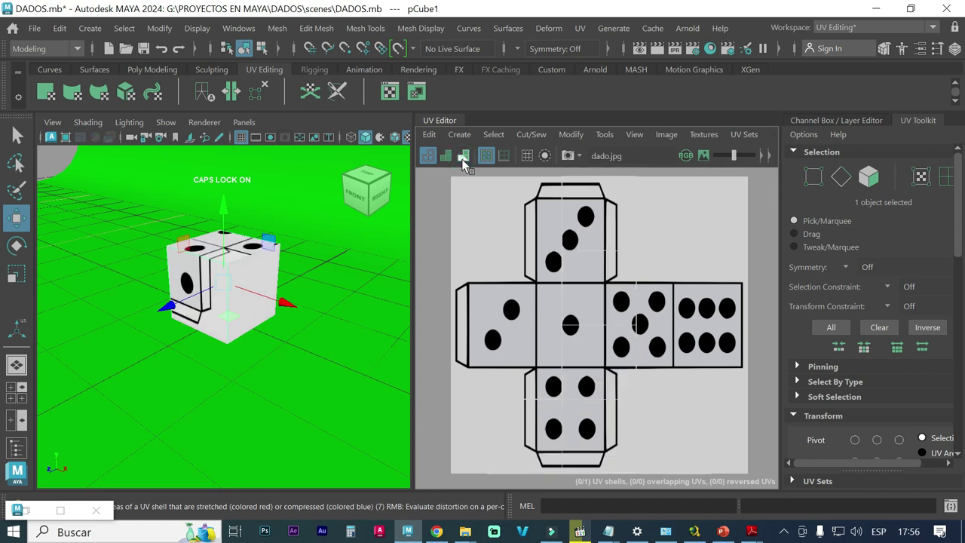
left_click(446, 156)
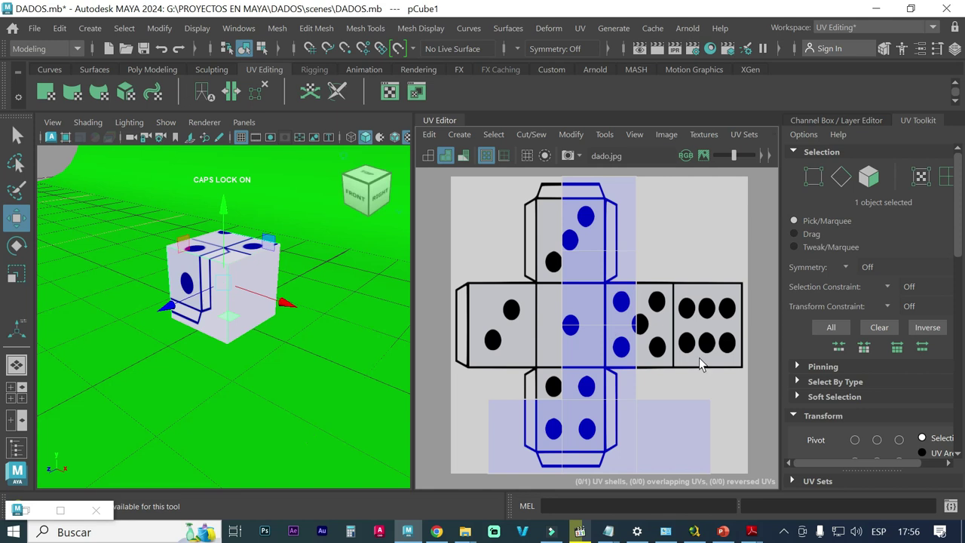
Move two UV faces onto the six-dot and two-dot squares, then undo both moves.
left_click(869, 178)
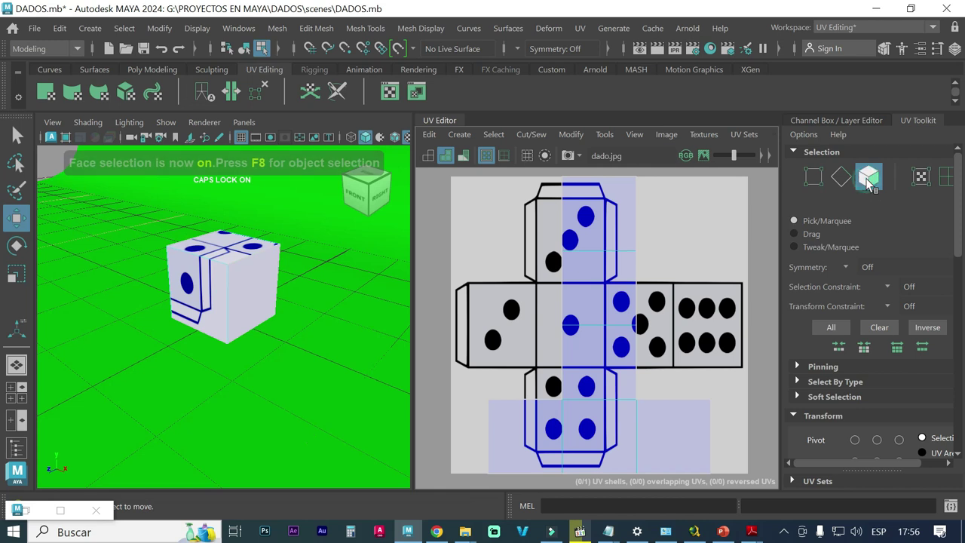
left_click(650, 444)
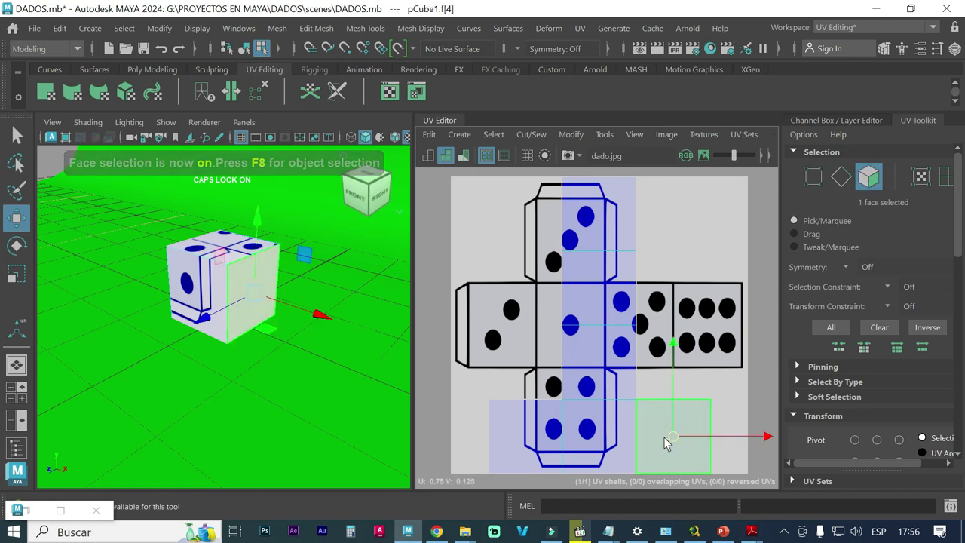
left_click_drag(669, 439, 702, 335)
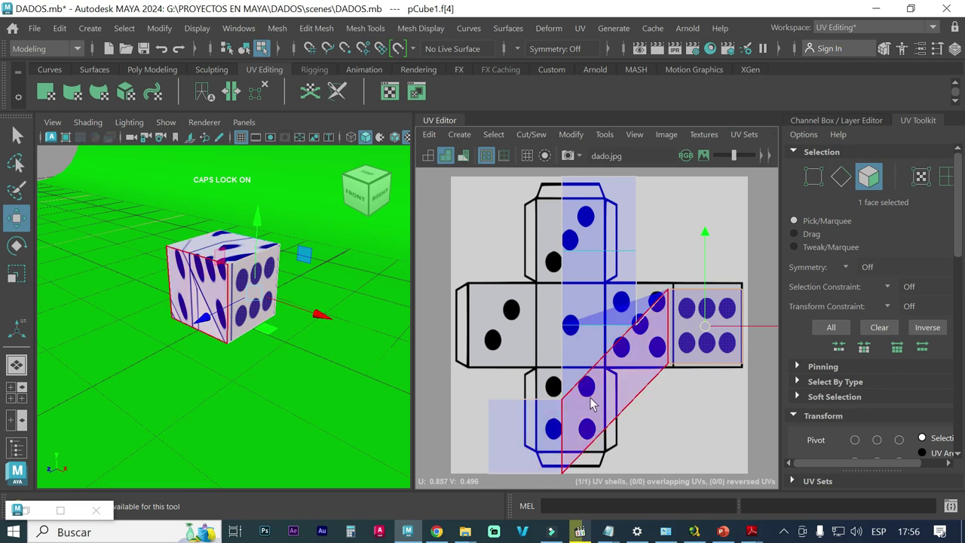
left_click(545, 436)
left_click_drag(544, 435, 510, 339)
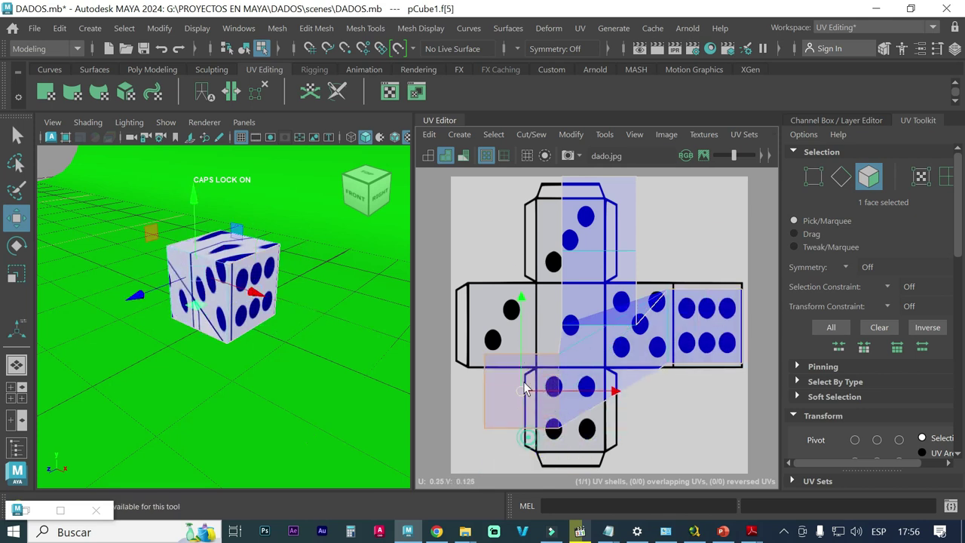
key("ctrl+z")
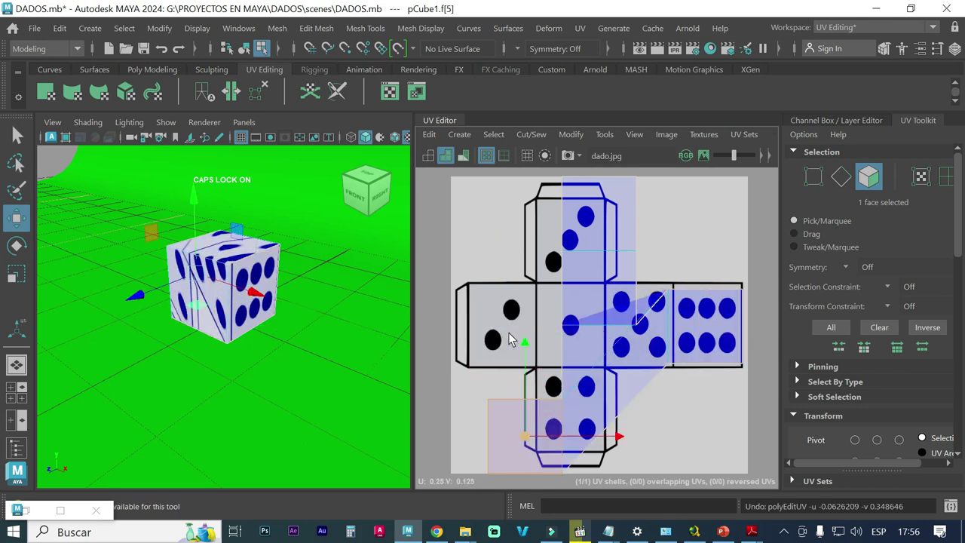
key("ctrl+z")
key("ctrl+z")
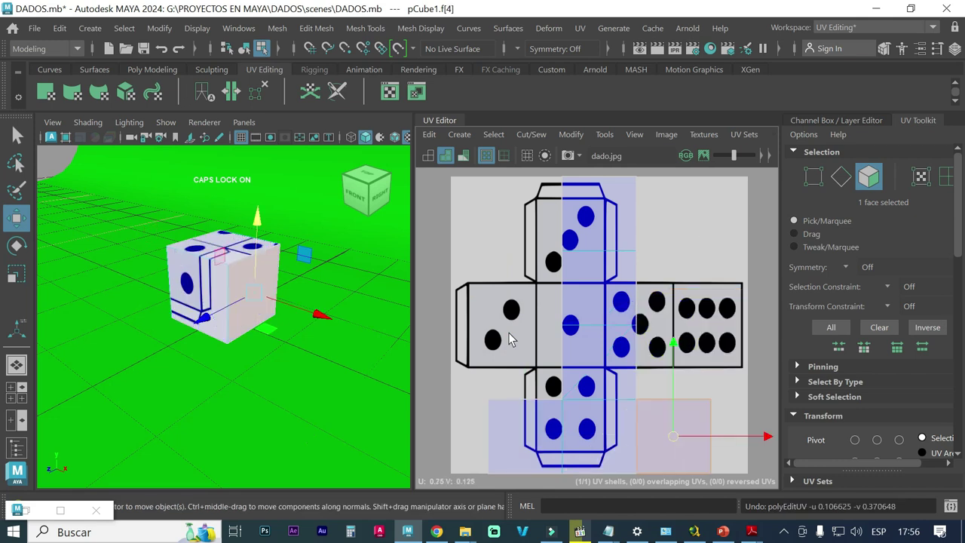
Clear the face selection and reselect the whole cube in object mode.
left_click_drag(255, 335, 387, 328, "alt")
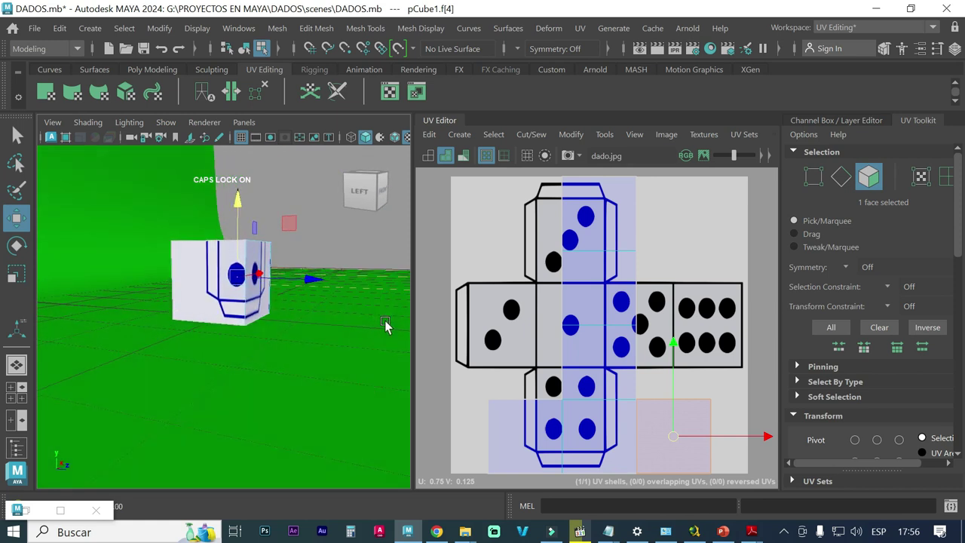
right_click_drag(258, 246, 337, 72)
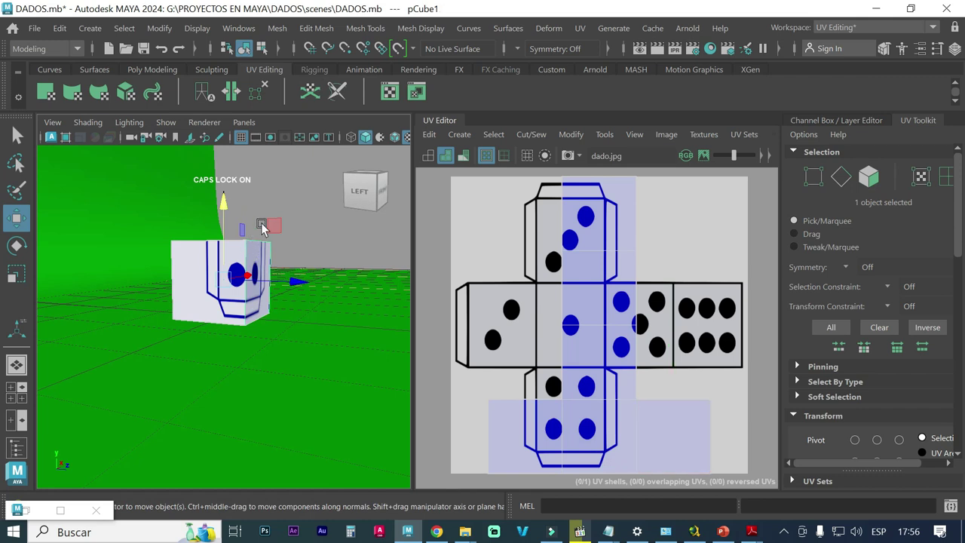
left_click(283, 203)
left_click(254, 260)
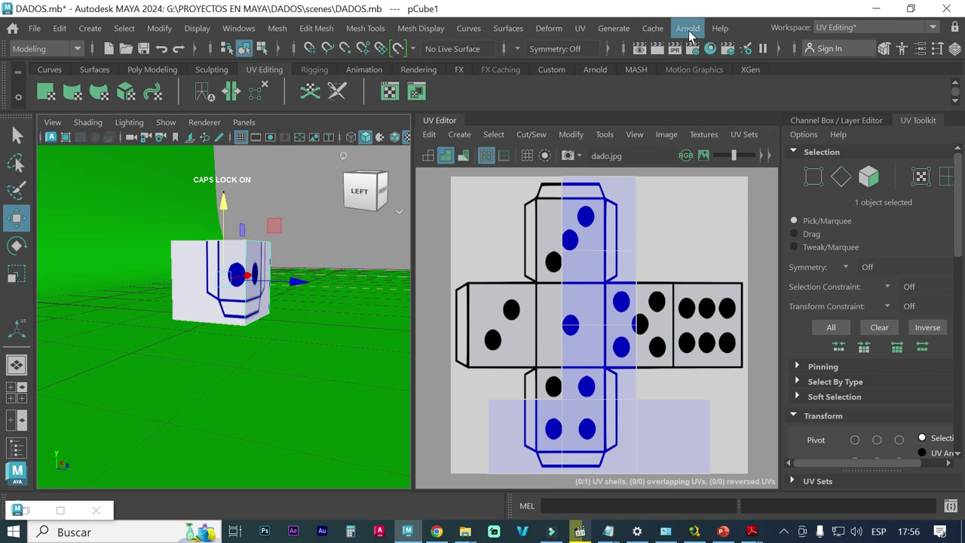
Apply an Automatic UV projection to pCube1 and select its top UV shell.
left_click(580, 28)
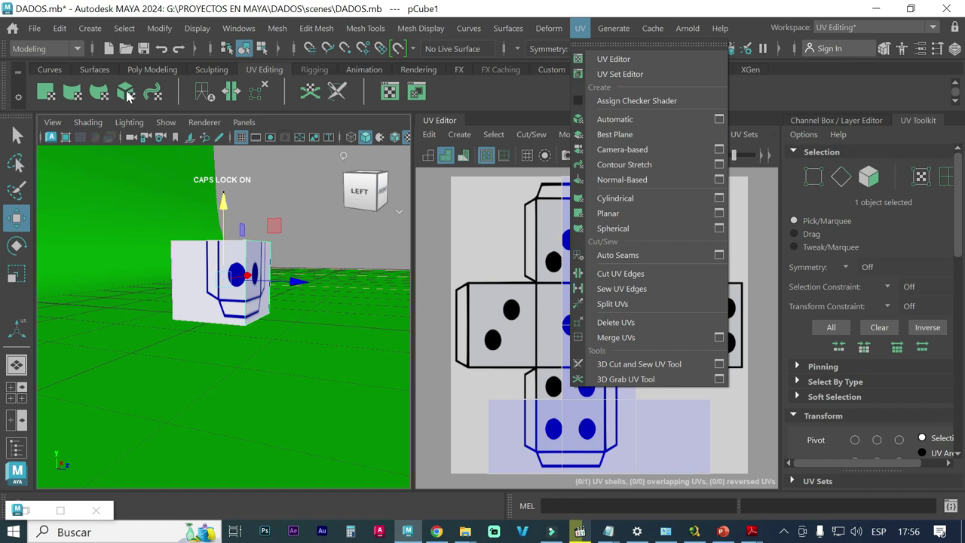
left_click(615, 121)
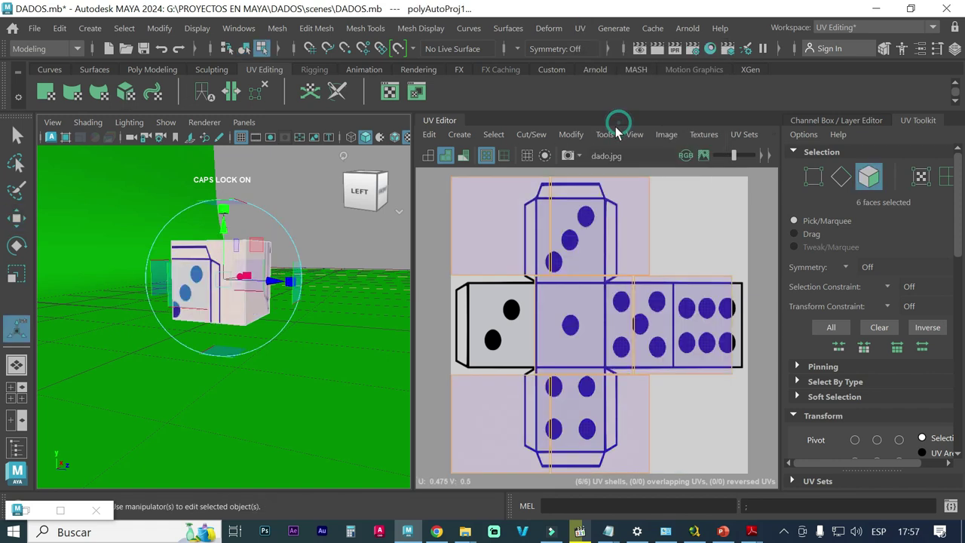
left_click(609, 248)
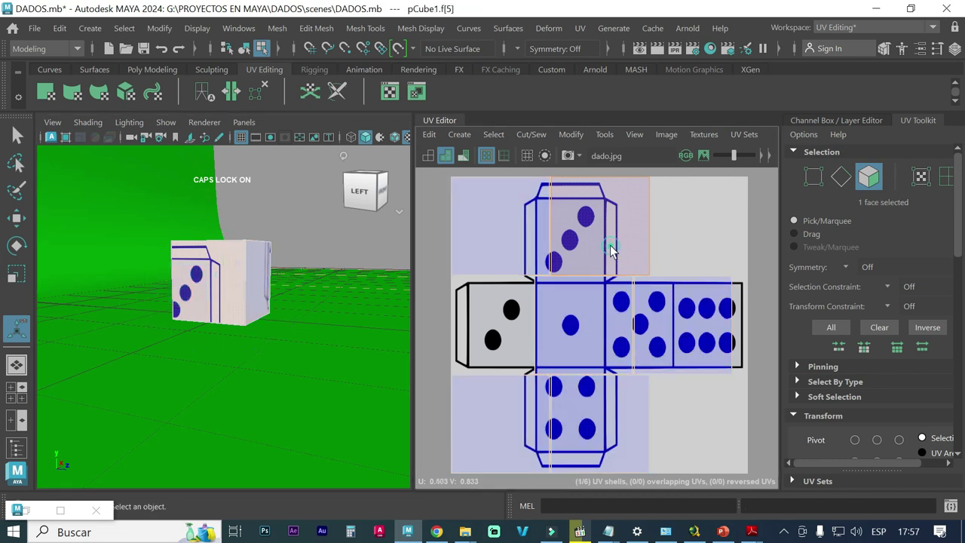
left_click_drag(356, 350, 199, 351, "alt")
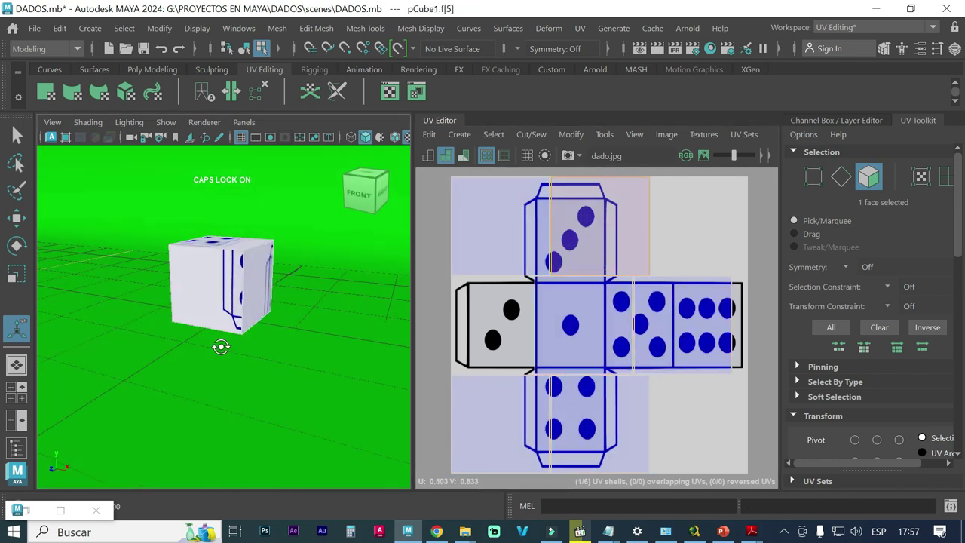
Shift the right face's UV shell slightly down and right with the Move tool.
left_click(240, 289)
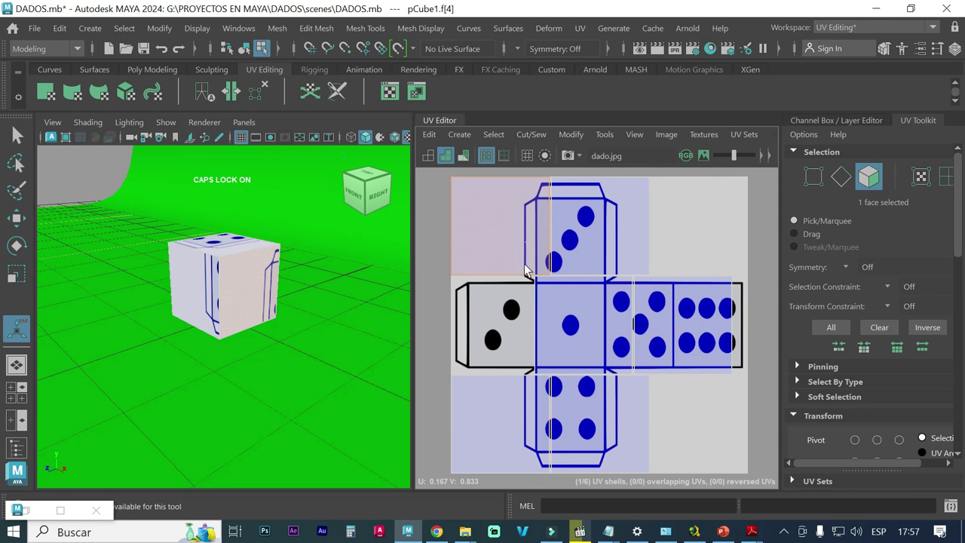
key("w")
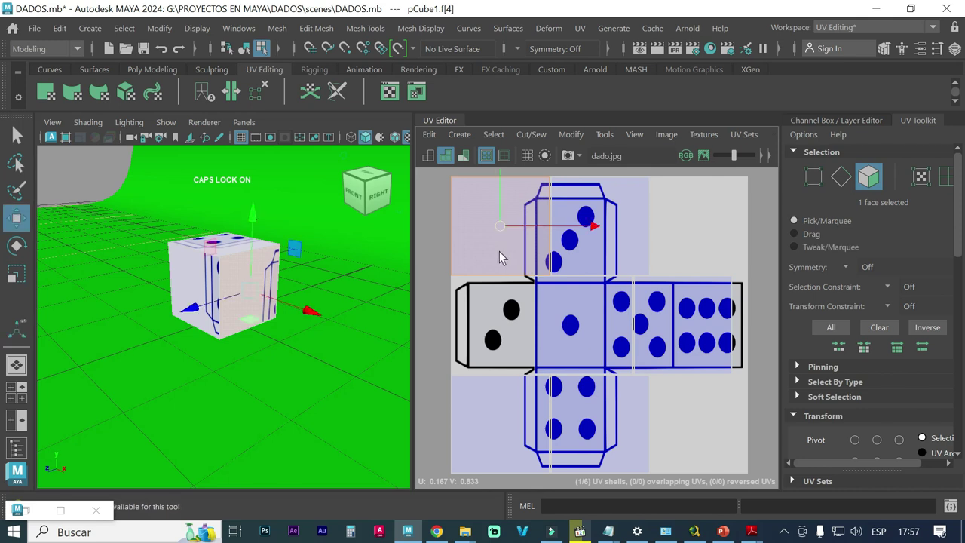
mouse_move(500, 228)
left_mouse_down()
mouse_move(548, 265)
mouse_move(507, 235)
left_mouse_up()
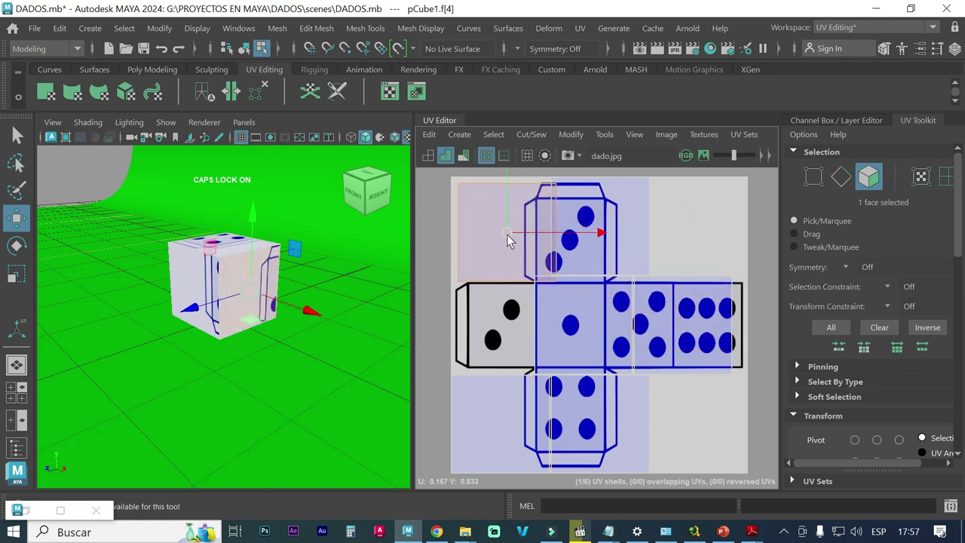
left_click(209, 285)
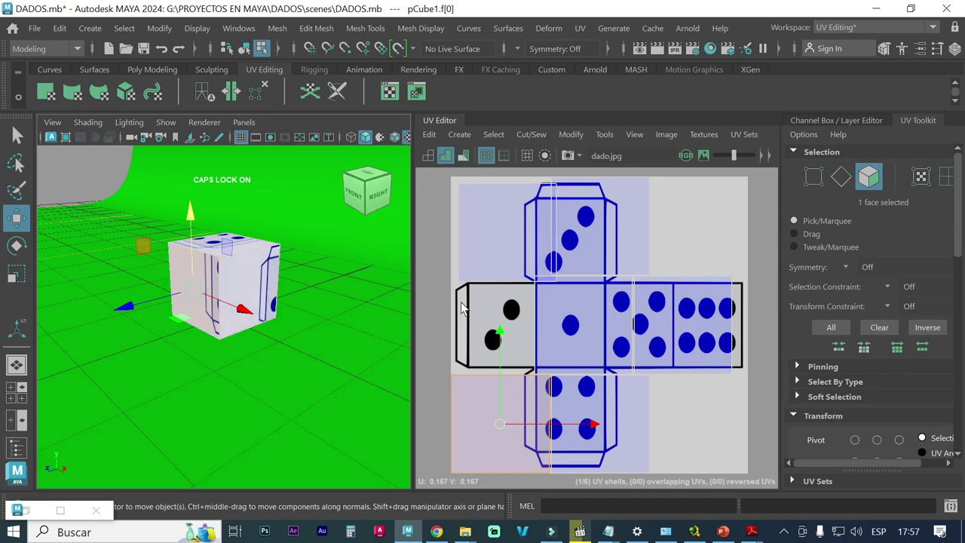
Move one face's UV shell onto the two-dot square and the top face's shell onto the six-dot square.
left_click(206, 244)
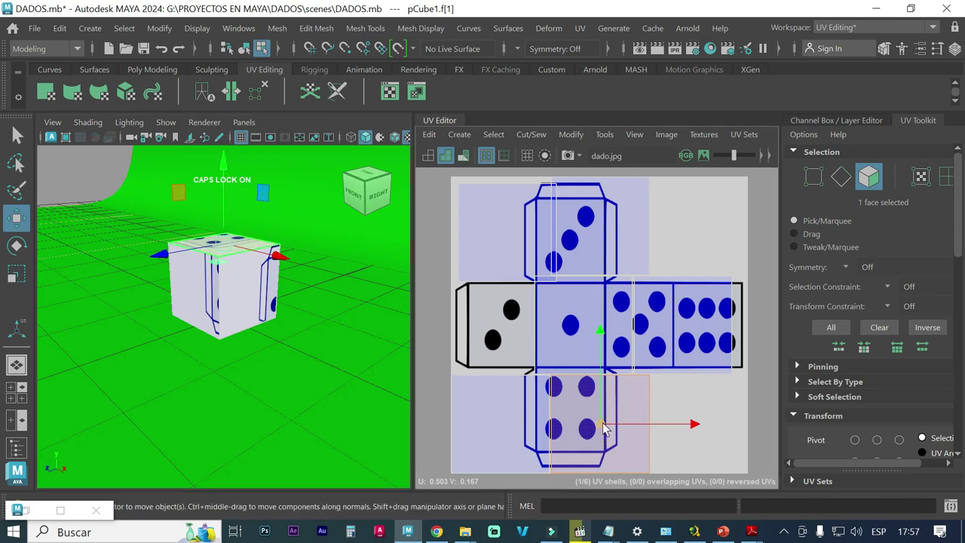
left_click_drag(603, 427, 695, 419)
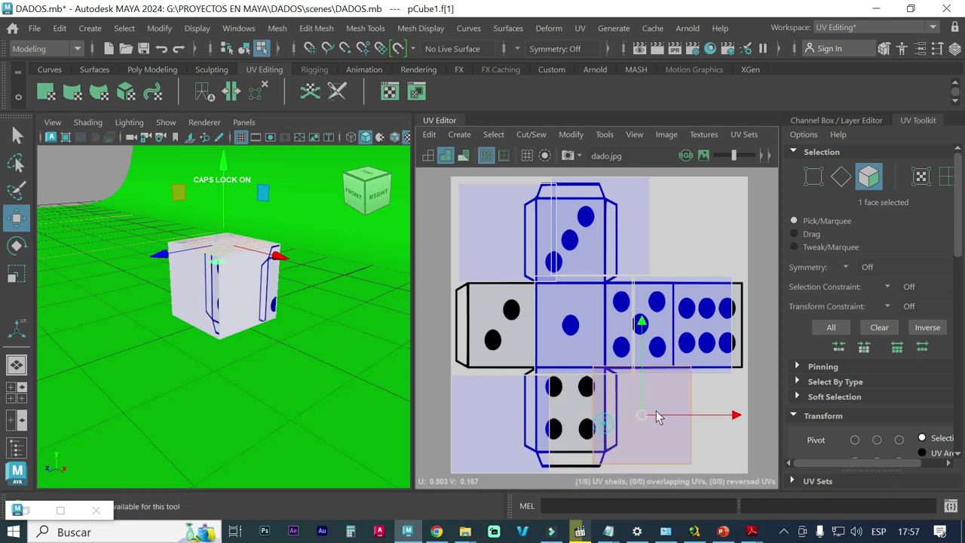
left_click(571, 334)
left_click(686, 313)
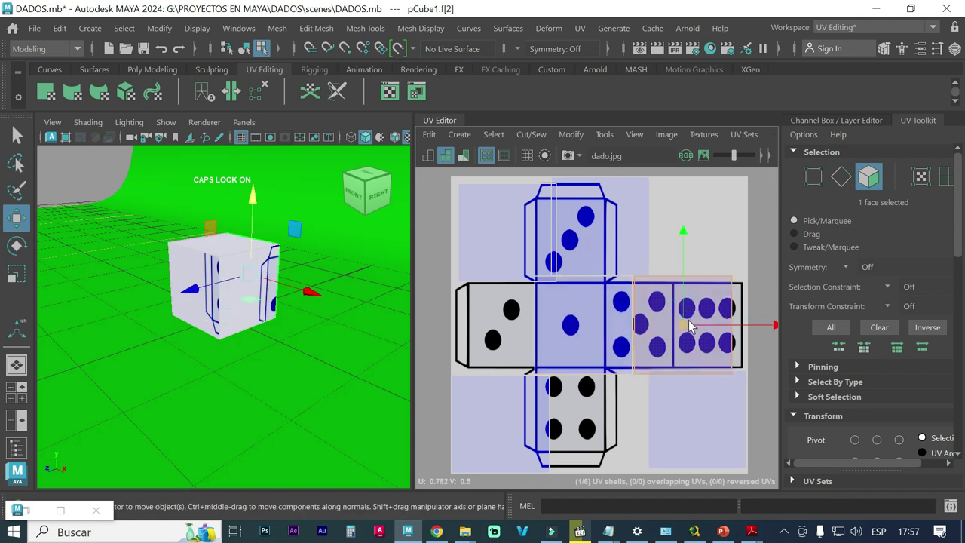
left_click_drag(686, 327, 509, 332)
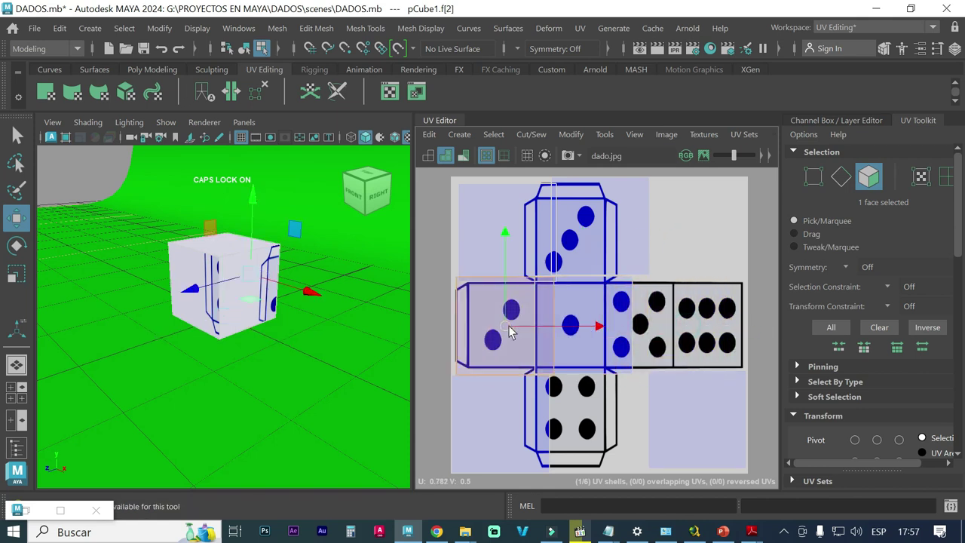
left_click(694, 406)
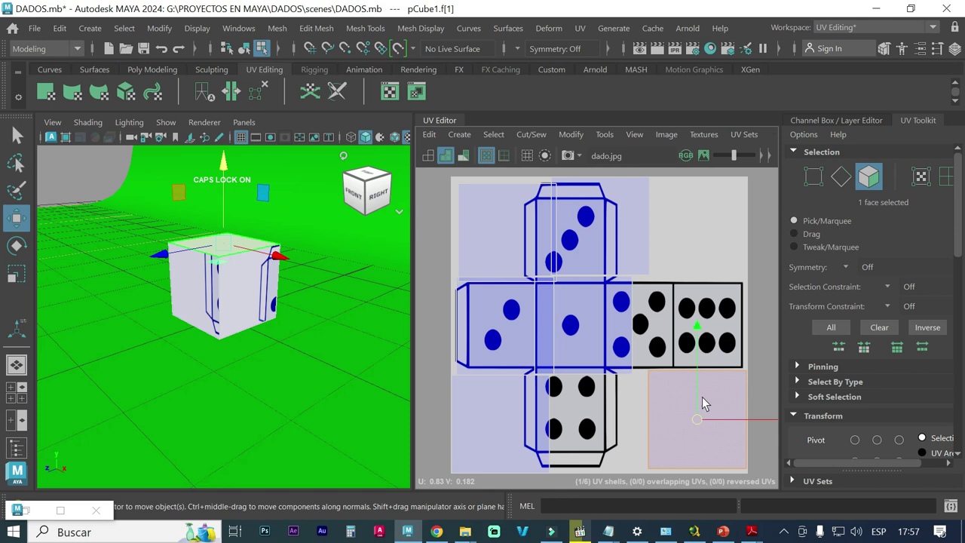
left_click_drag(694, 420, 695, 337)
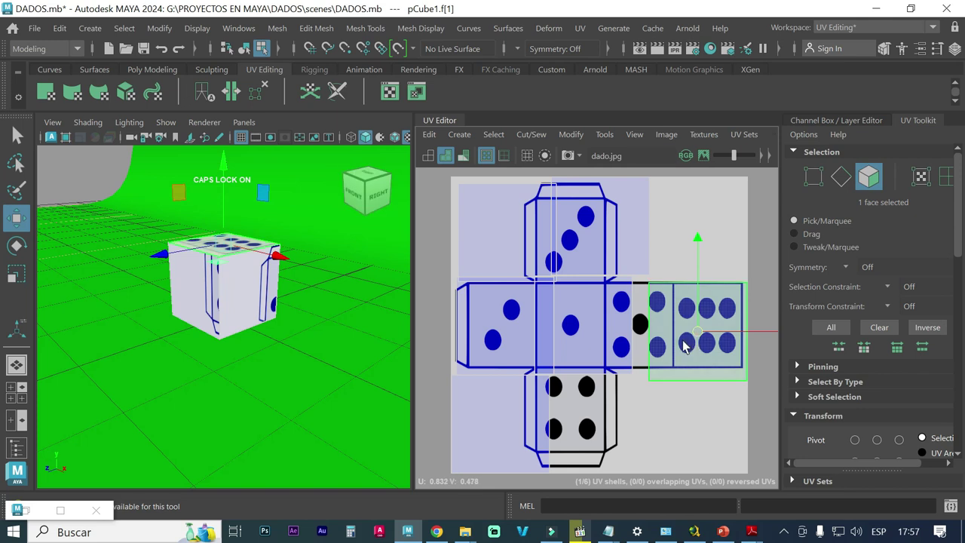
Zoom in on the six-dot square, narrow the top face's UV shell and nudge it right.
scroll(686, 348, "up", 1)
scroll(686, 349, "up", 2)
scroll(686, 349, "up", 2)
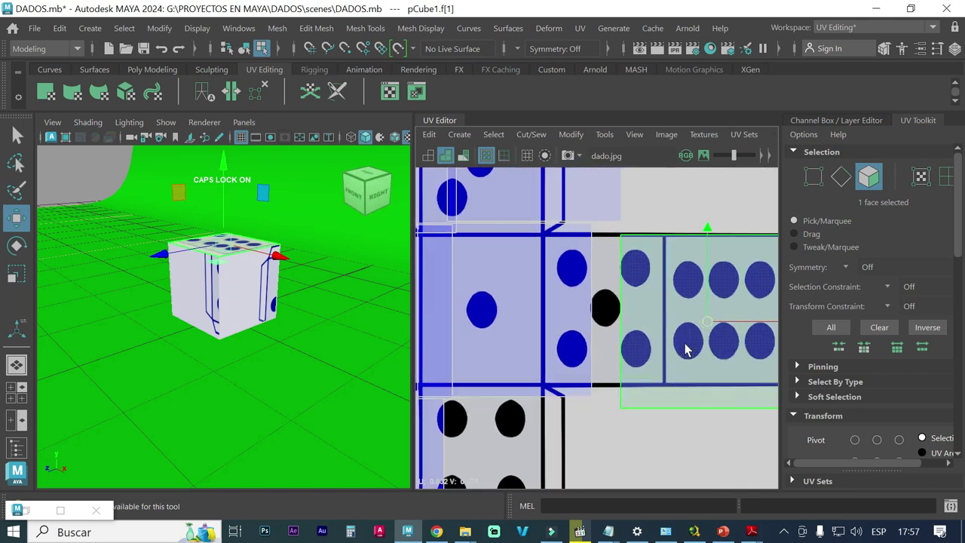
mouse_move(689, 314)
middle_mouse_down("alt")
mouse_move(653, 334)
mouse_move(591, 332)
middle_mouse_up("alt")
scroll(595, 327, "up", 1)
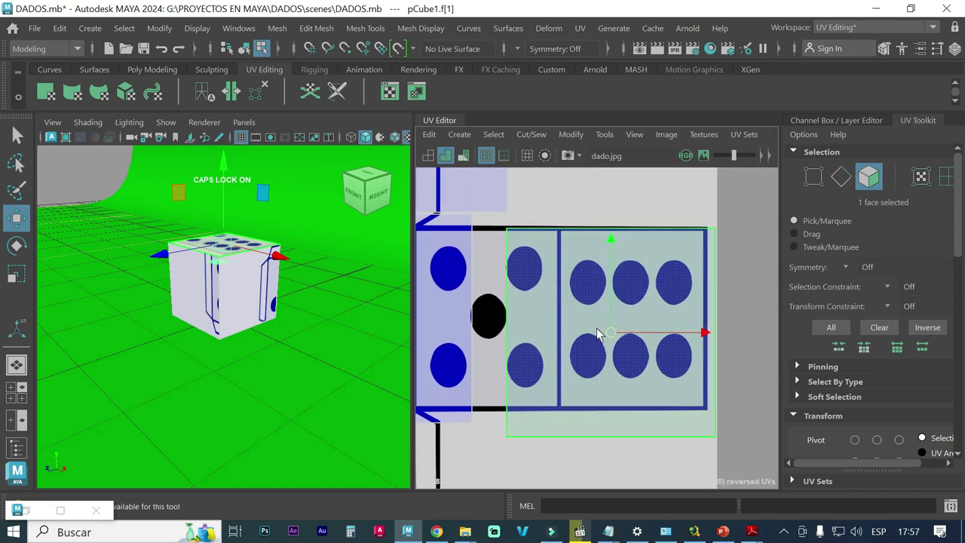
key("r")
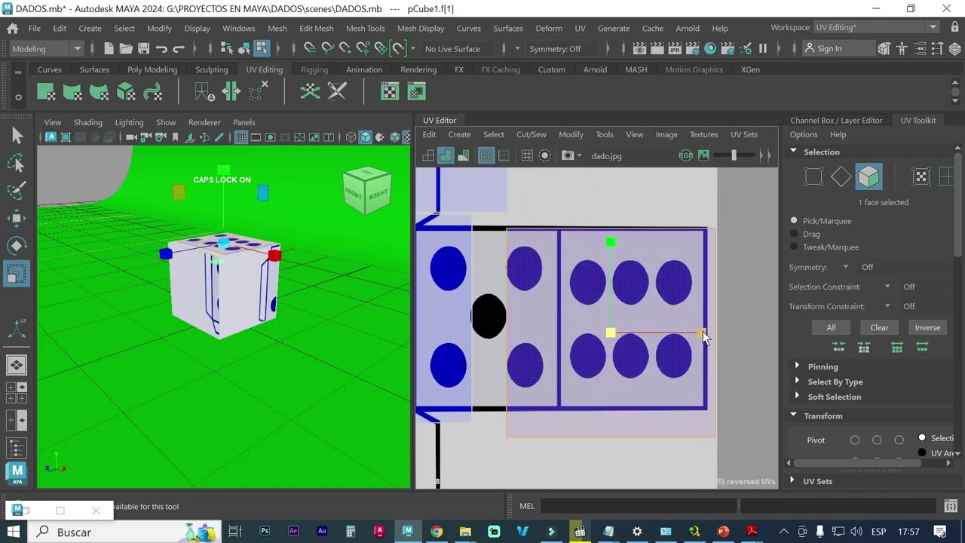
left_click_drag(703, 336, 677, 334)
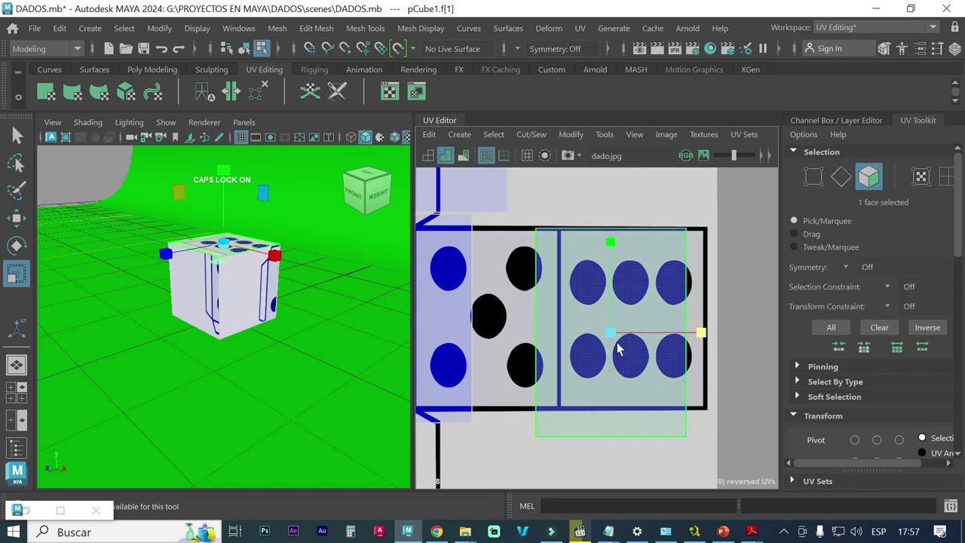
key("w")
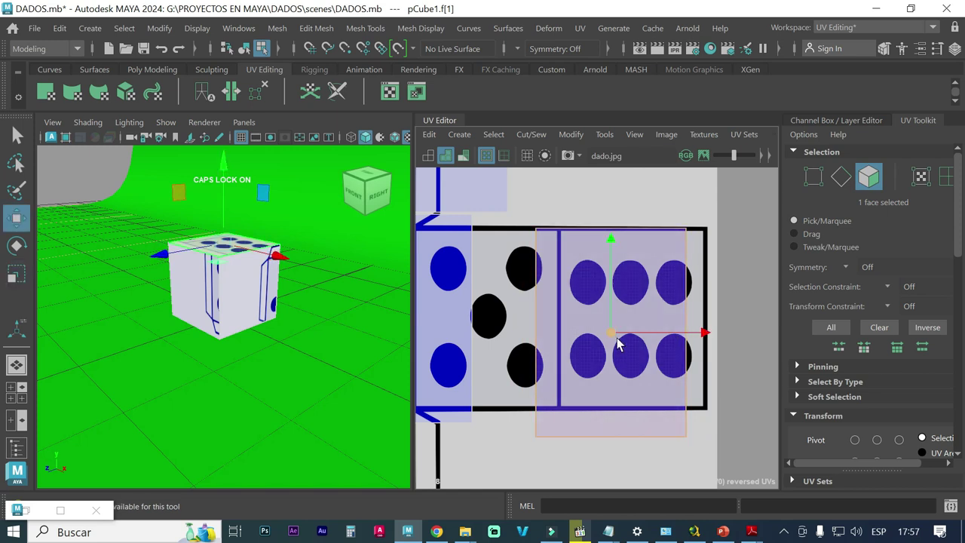
left_click_drag(615, 337, 636, 337)
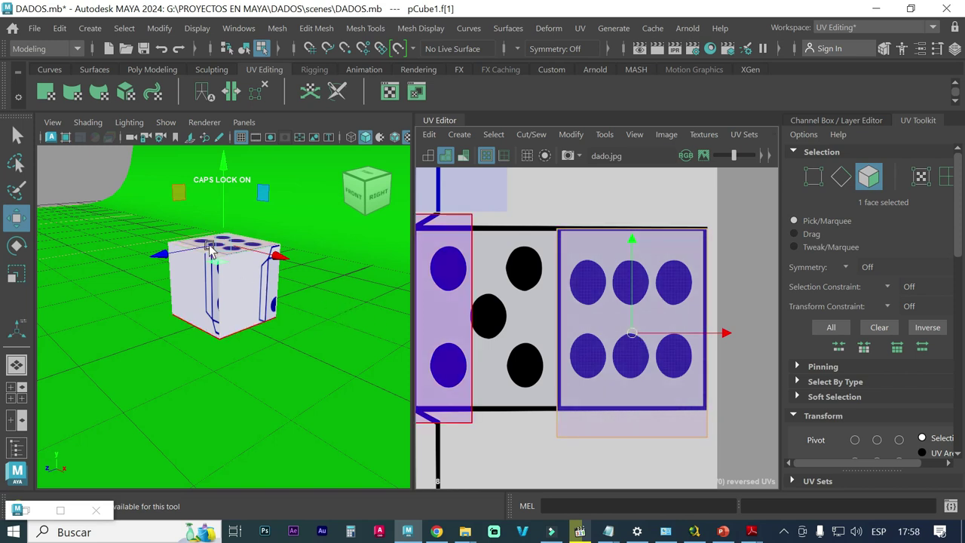
Scale the top face's UVs vertically and horizontally until six whole pips show on top.
scroll(218, 231, "up", 4)
left_click_drag(218, 231, 315, 352, "alt")
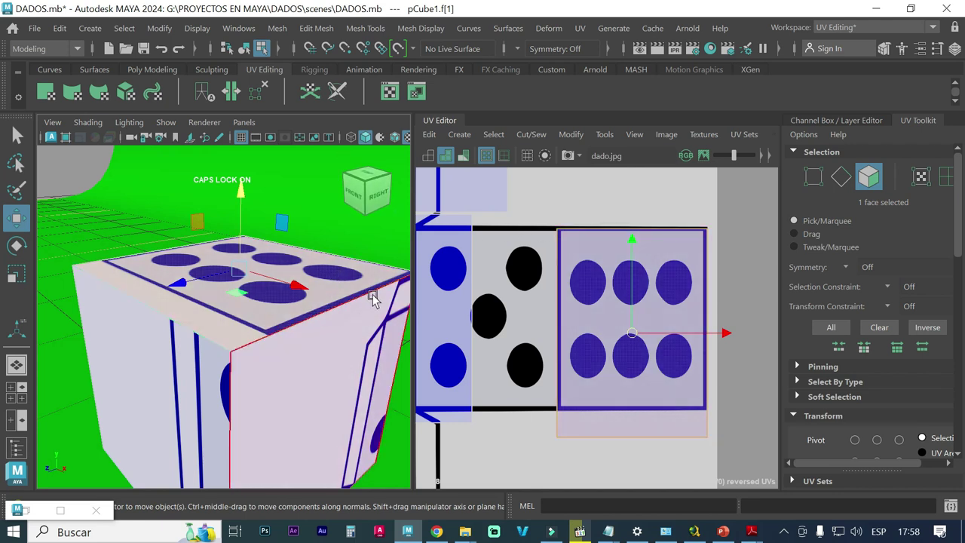
key("r")
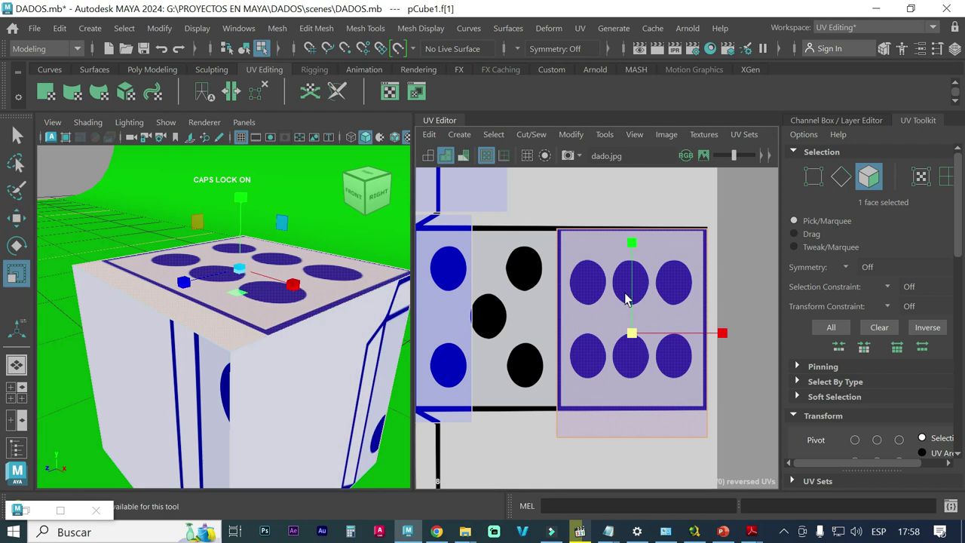
left_click_drag(635, 242, 635, 246)
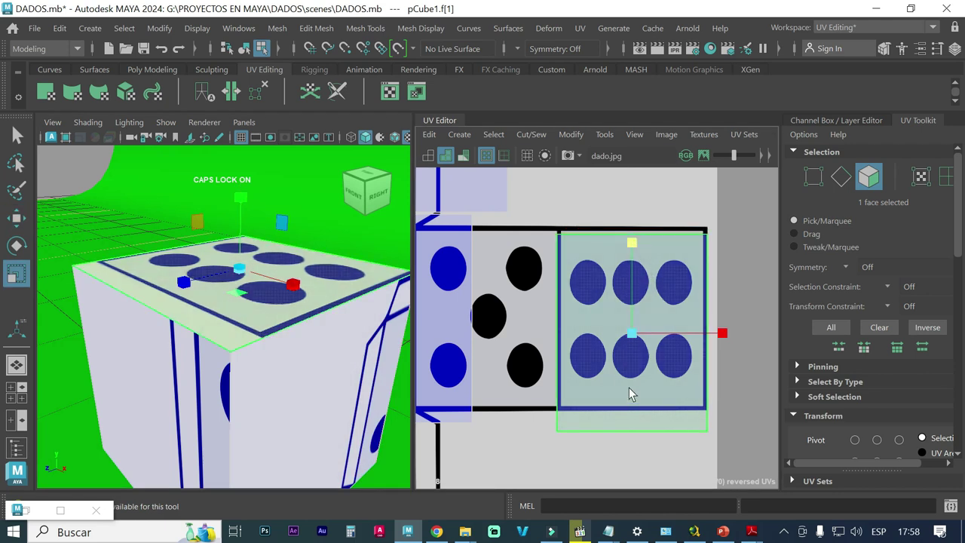
left_click_drag(632, 249, 631, 228)
key("w")
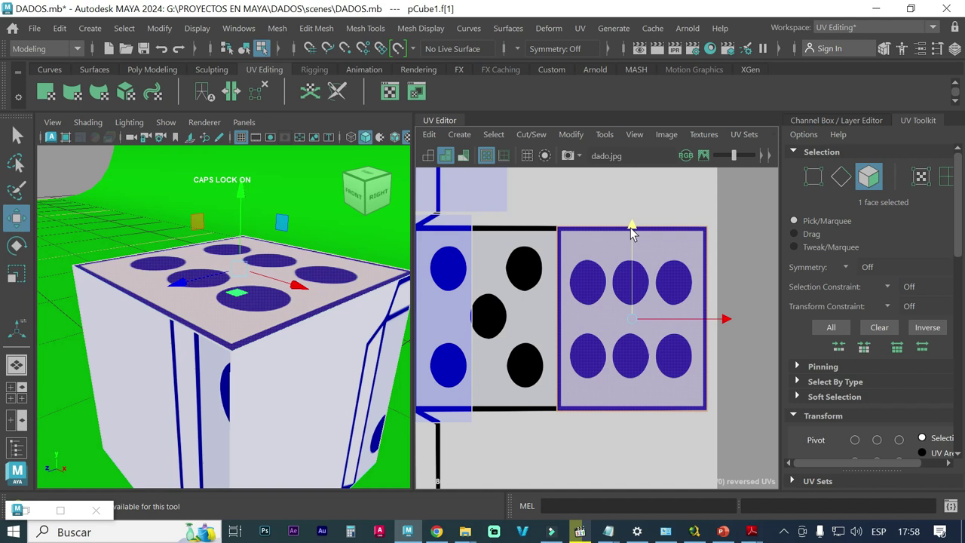
key("r")
left_click_drag(633, 228, 634, 234)
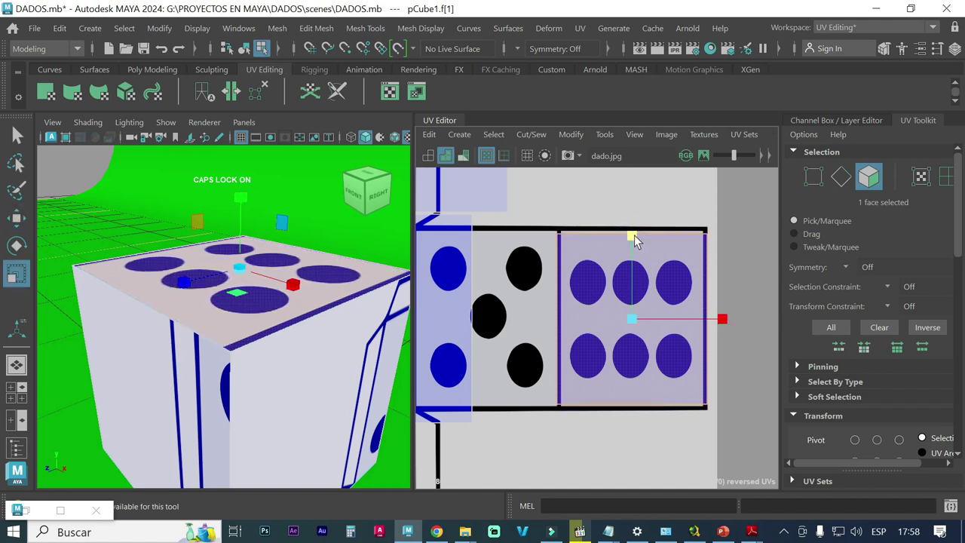
left_click_drag(722, 317, 718, 322)
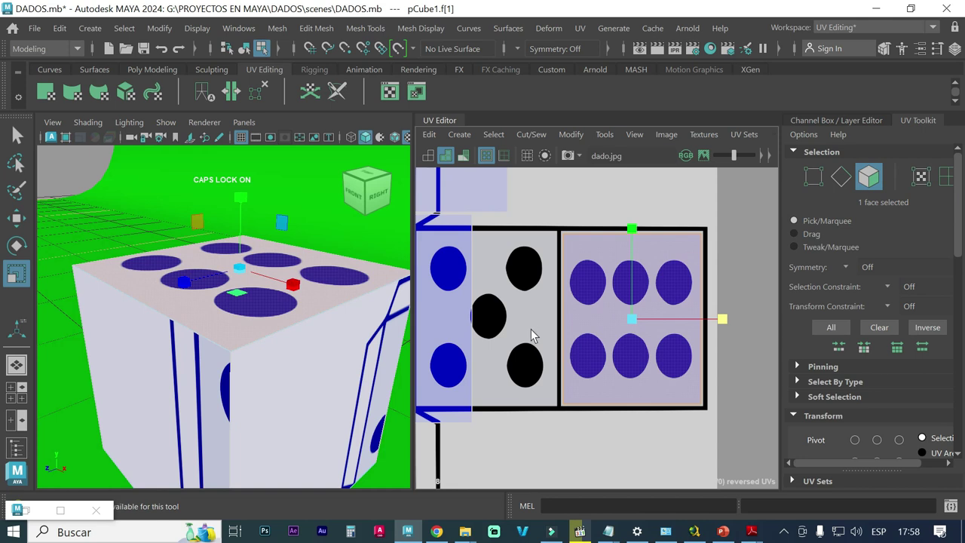
left_click(161, 415)
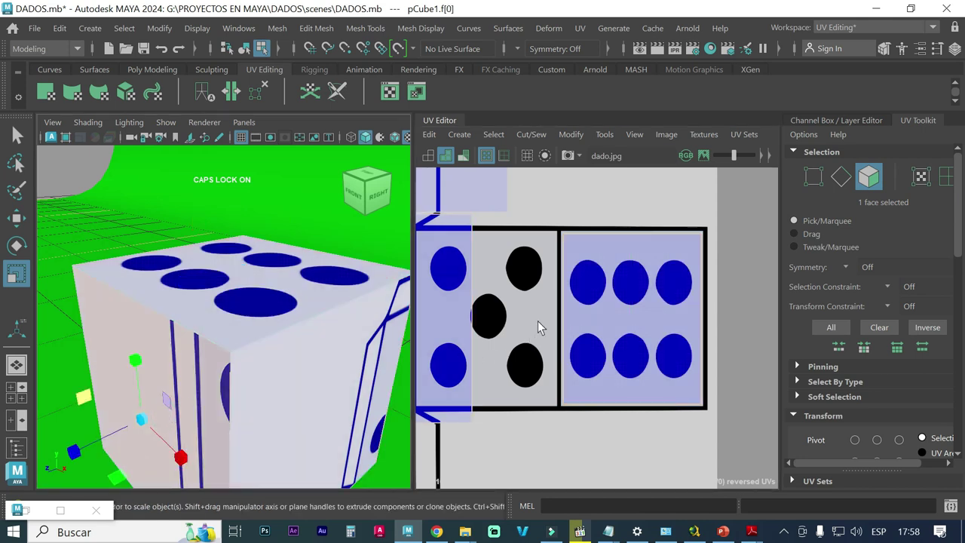
Zoom out to the full UV layout and drag the side face's UV shell onto the five-pip square.
scroll(538, 322, "down", 1)
scroll(538, 323, "down", 1)
scroll(537, 324, "down", 1)
scroll(535, 328, "down", 1)
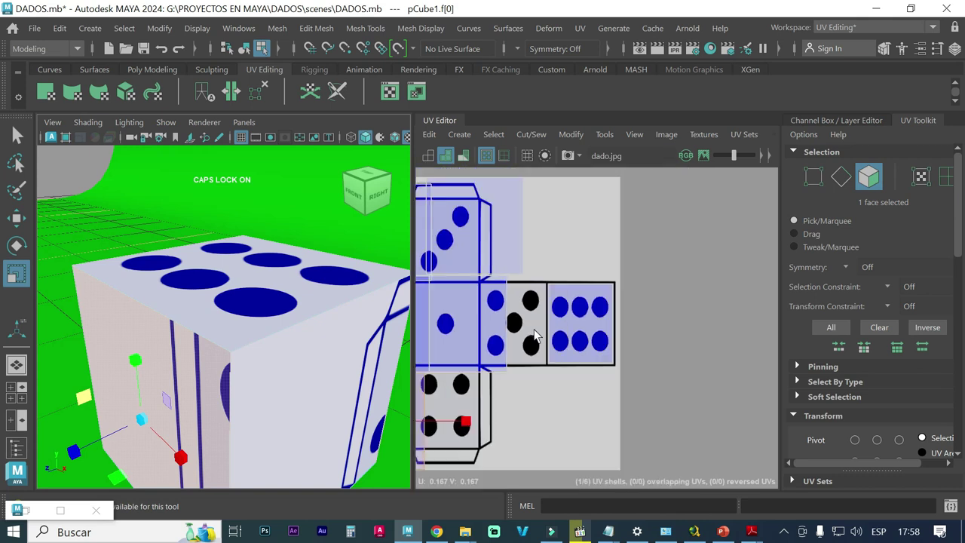
middle_click_drag(534, 335, 663, 342, "alt")
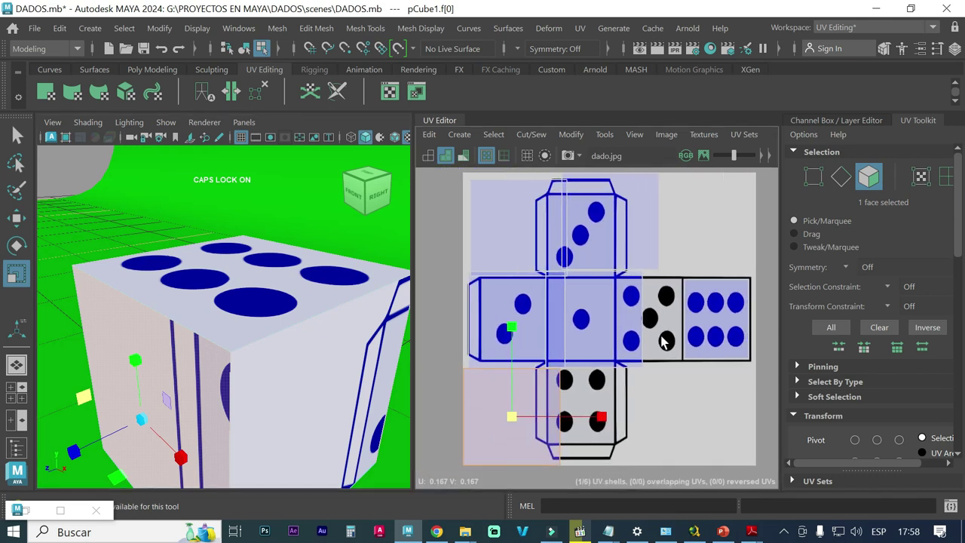
key("w")
left_click_drag(563, 419, 669, 411)
left_click(593, 322)
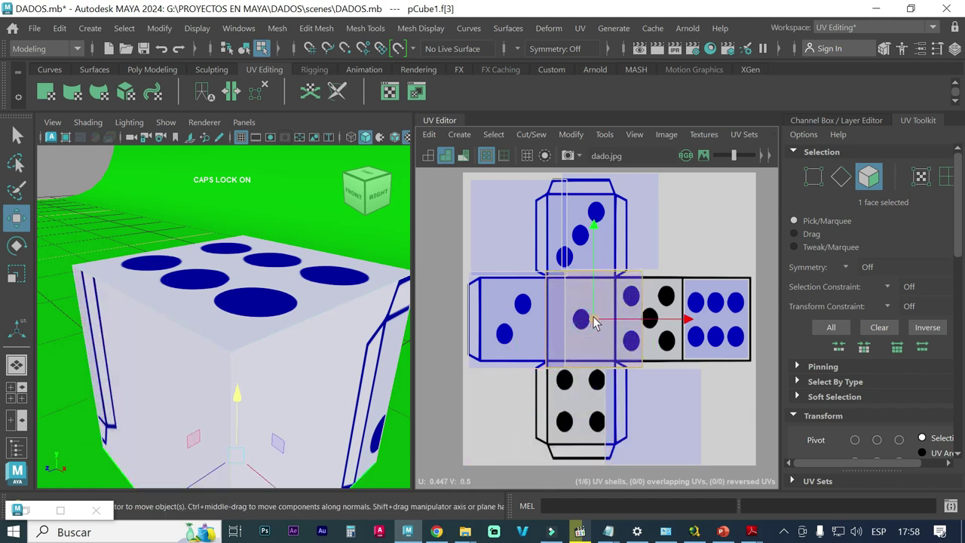
left_click_drag(593, 322, 517, 425)
mouse_move(632, 421)
left_mouse_down()
mouse_move(652, 373)
mouse_move(638, 334)
left_mouse_up()
Narrow and shorten the side face's UV shell, then move it onto the five-pip square.
scroll(638, 334, "up", 2)
scroll(743, 332, "up", 1)
scroll(662, 328, "up", 1)
middle_click_drag(662, 329, 597, 344, "alt")
scroll(592, 347, "up", 2)
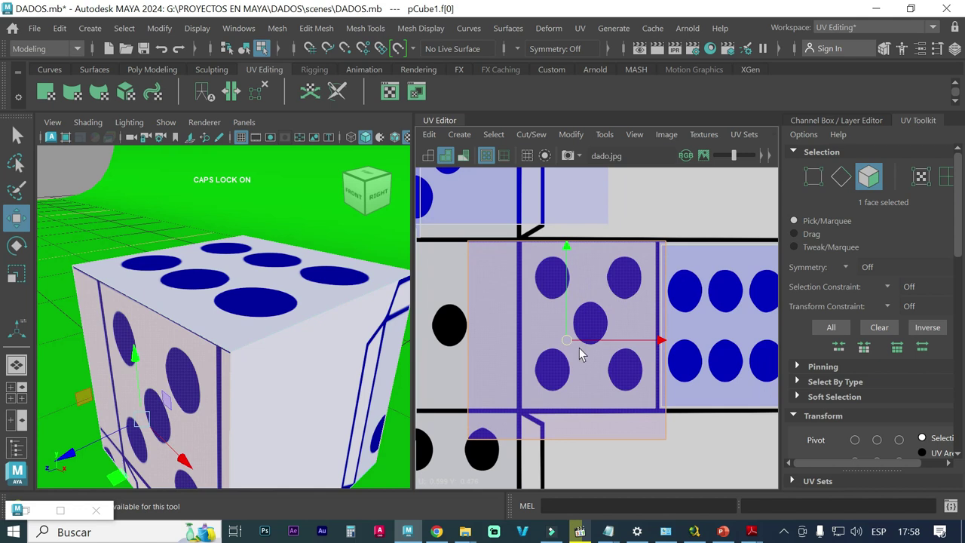
key("r")
left_click_drag(660, 340, 638, 340)
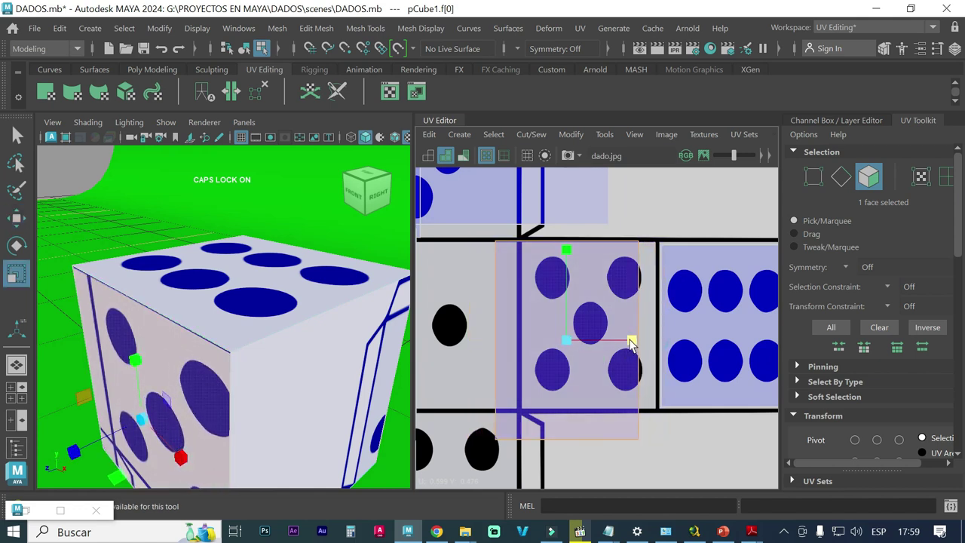
left_click_drag(570, 251, 566, 276)
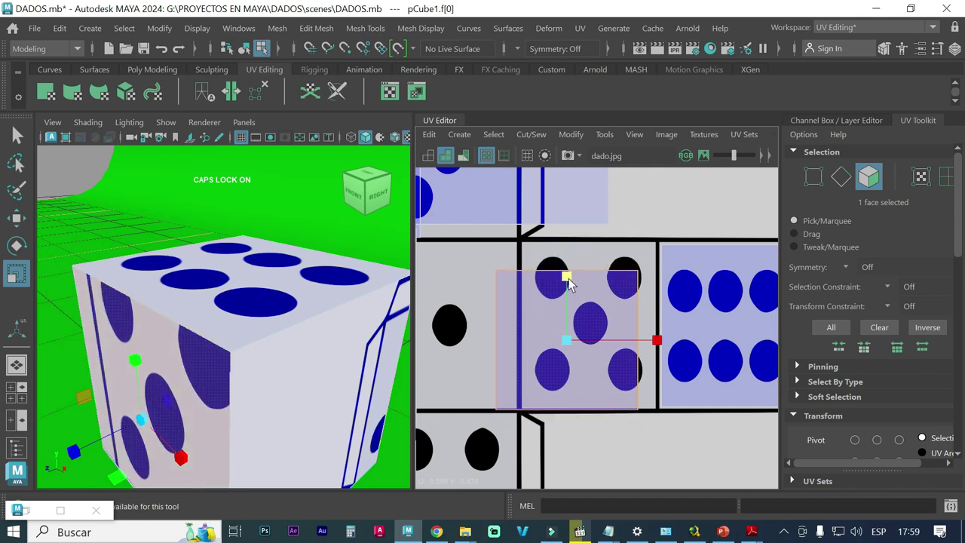
key("w")
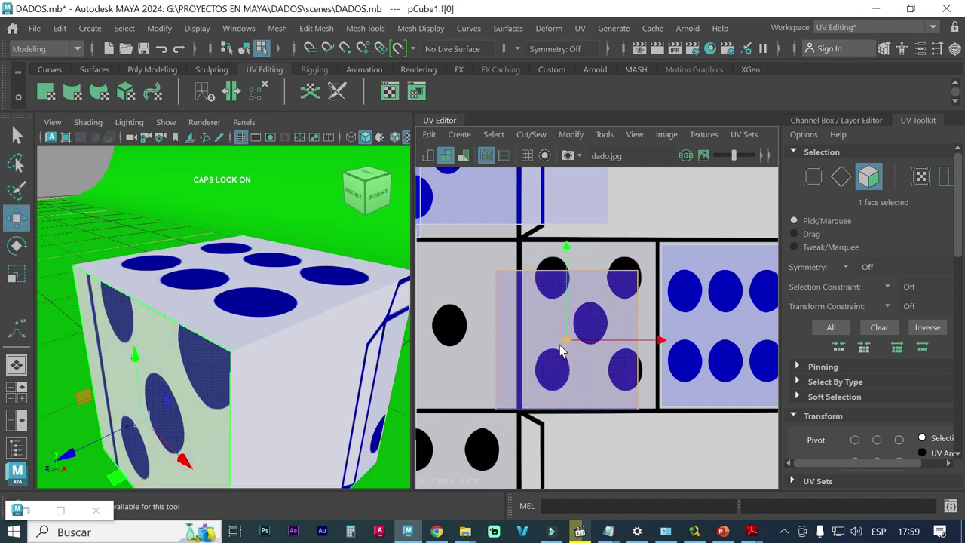
left_click_drag(566, 339, 586, 326)
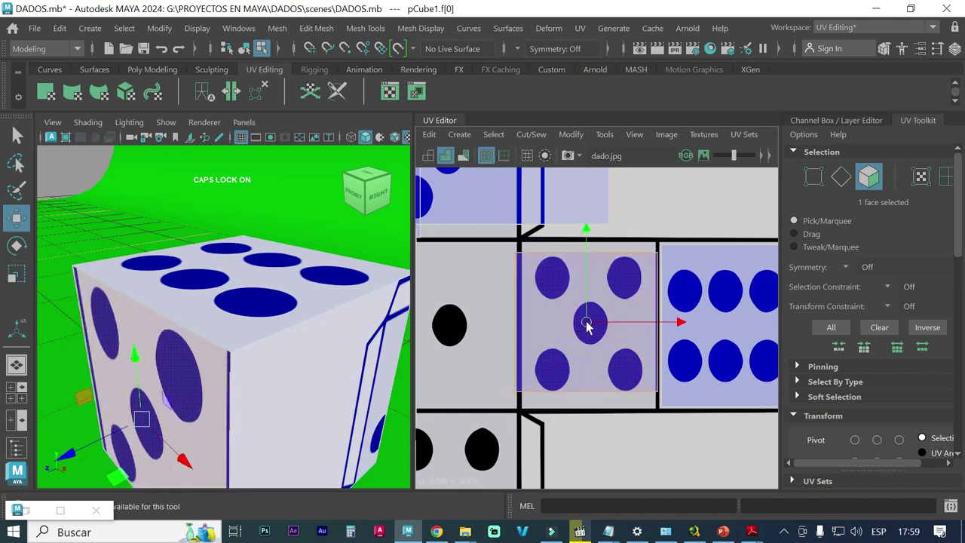
Refine the shell's width, stretch it taller and nudge it down to match the square.
key("r")
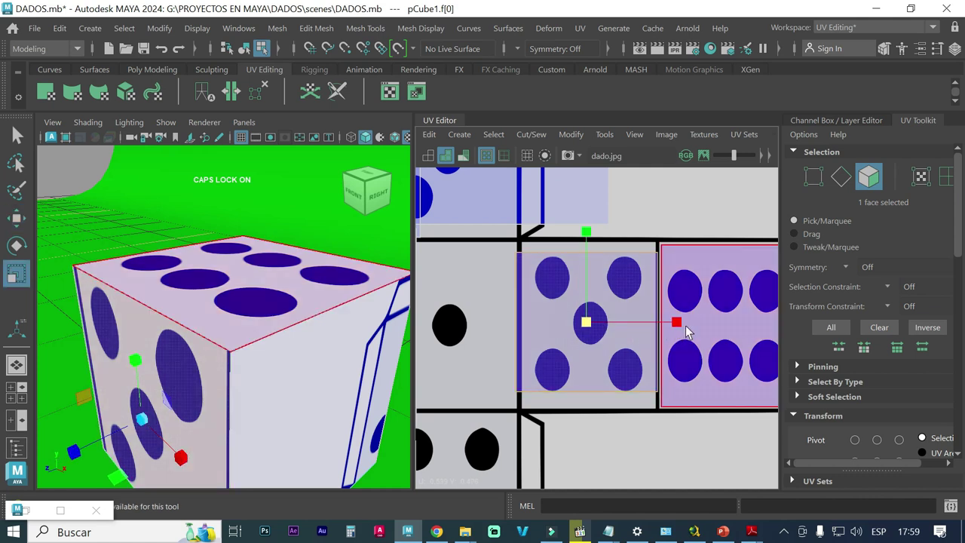
left_click_drag(675, 325, 664, 323)
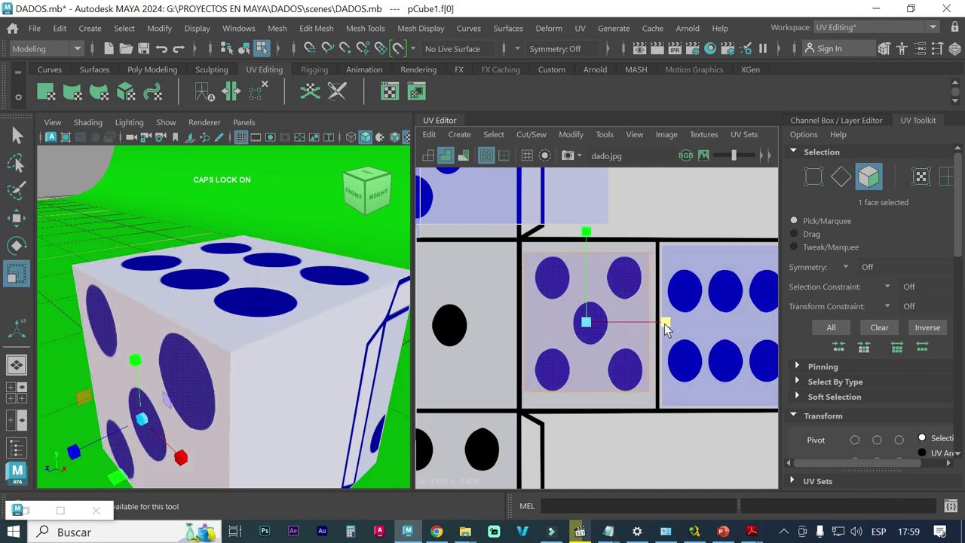
left_click_drag(667, 323, 681, 325)
key("w")
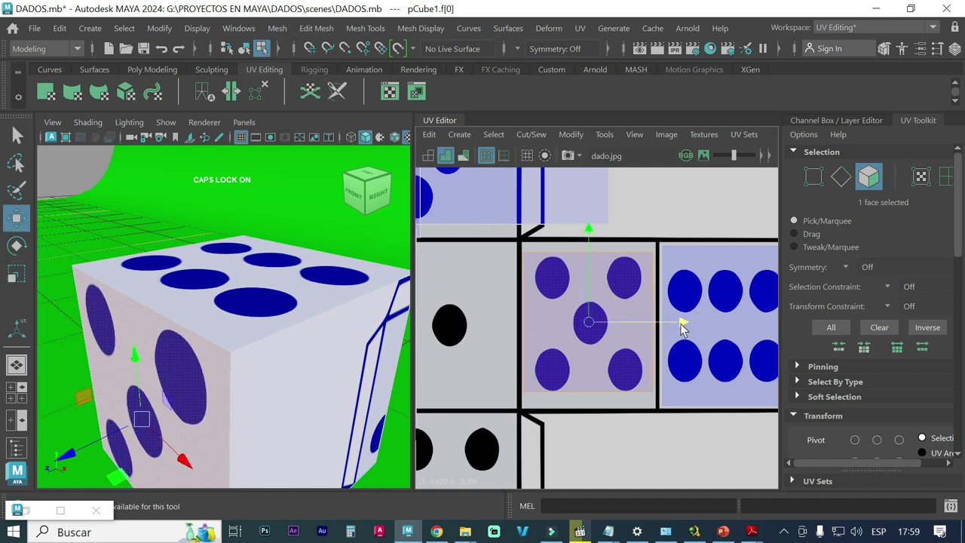
key("r")
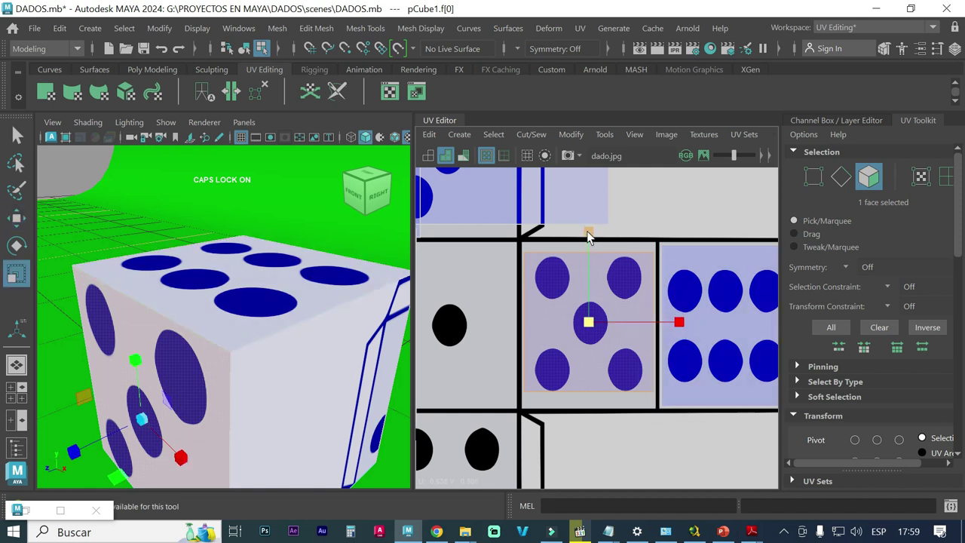
left_click_drag(589, 234, 592, 220)
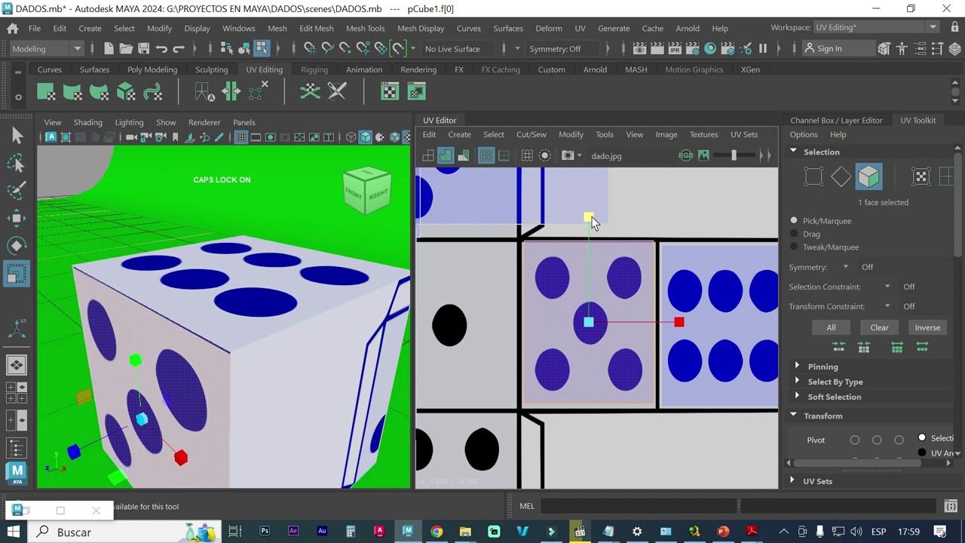
key("w")
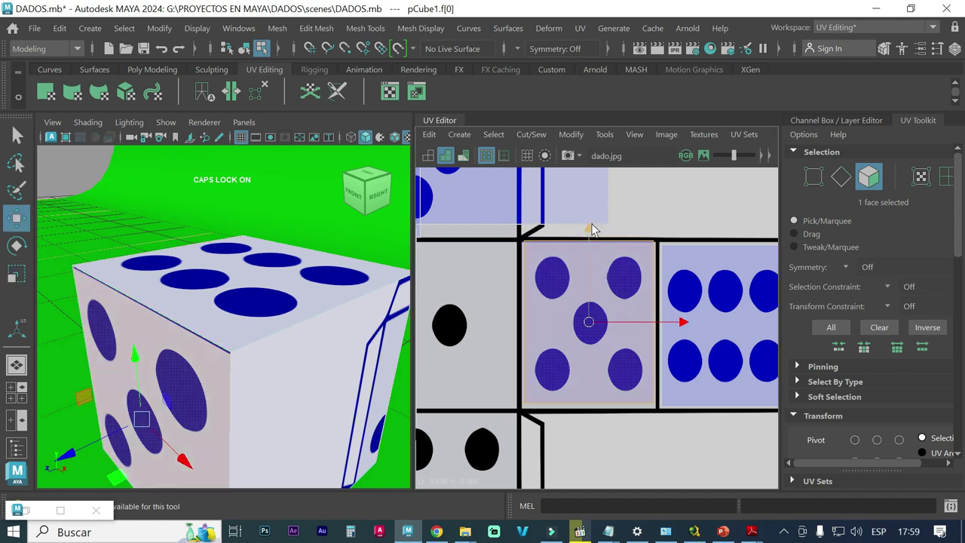
left_click_drag(588, 231, 590, 236)
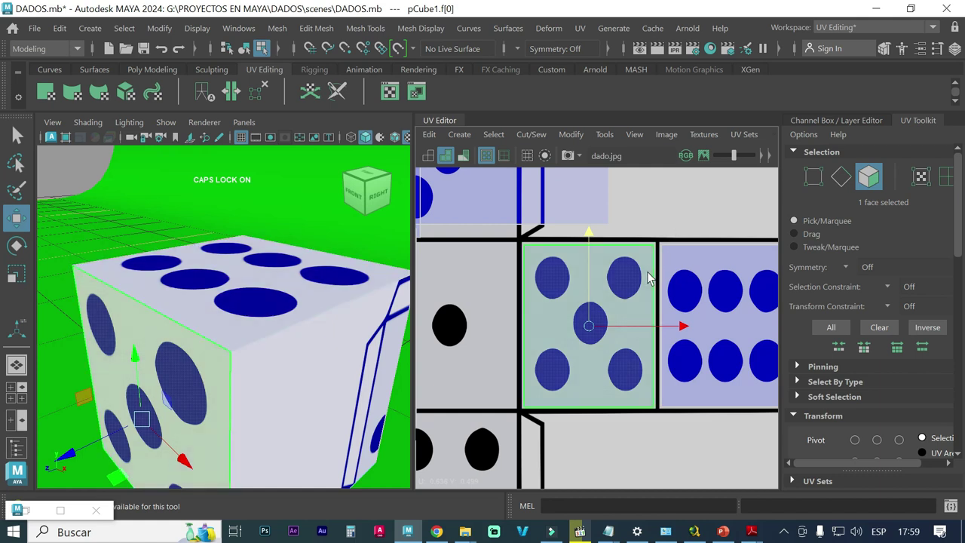
scroll(647, 277, "down", 1)
scroll(647, 278, "down", 1)
scroll(647, 278, "down", 1)
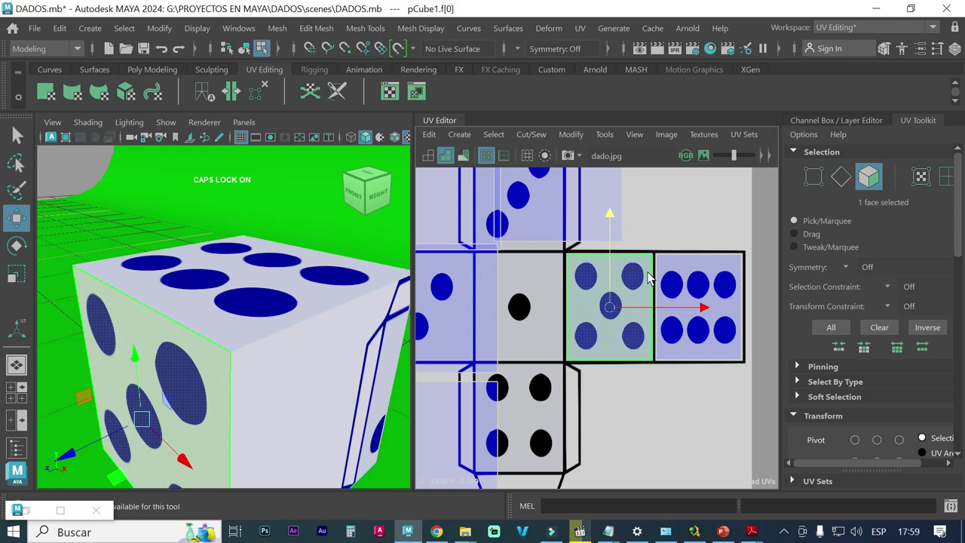
Select the die's top face and nudge the empty lower-left UV shell aside.
scroll(582, 306, "down", 1)
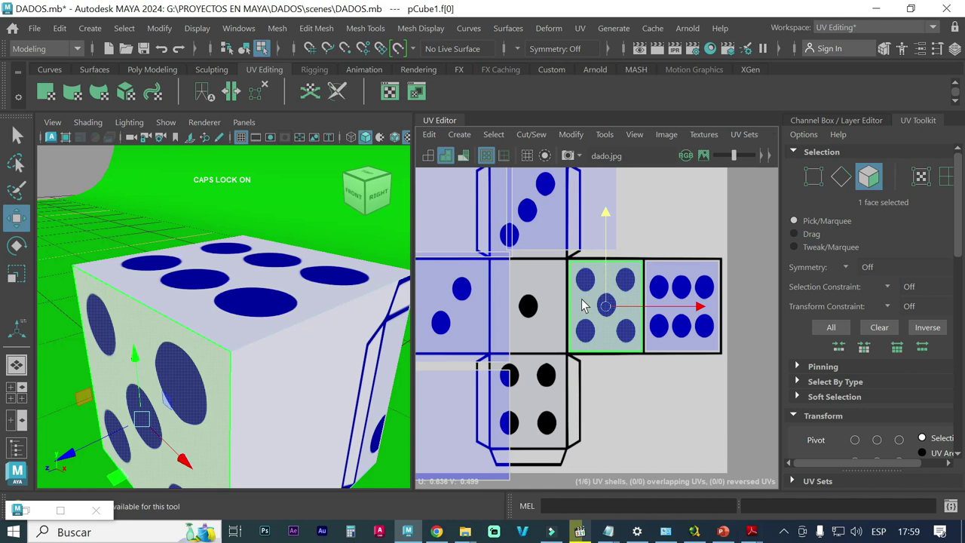
scroll(582, 306, "down", 1)
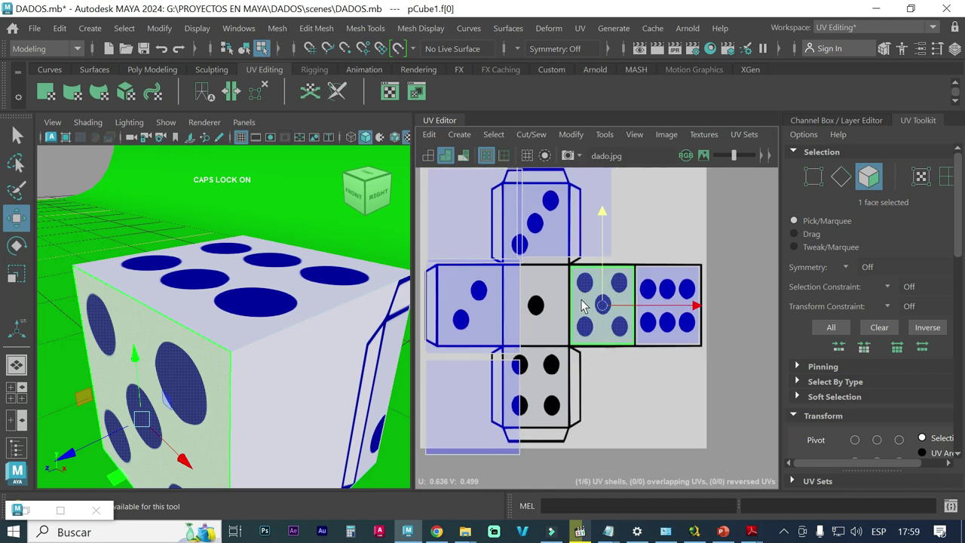
left_click(546, 231)
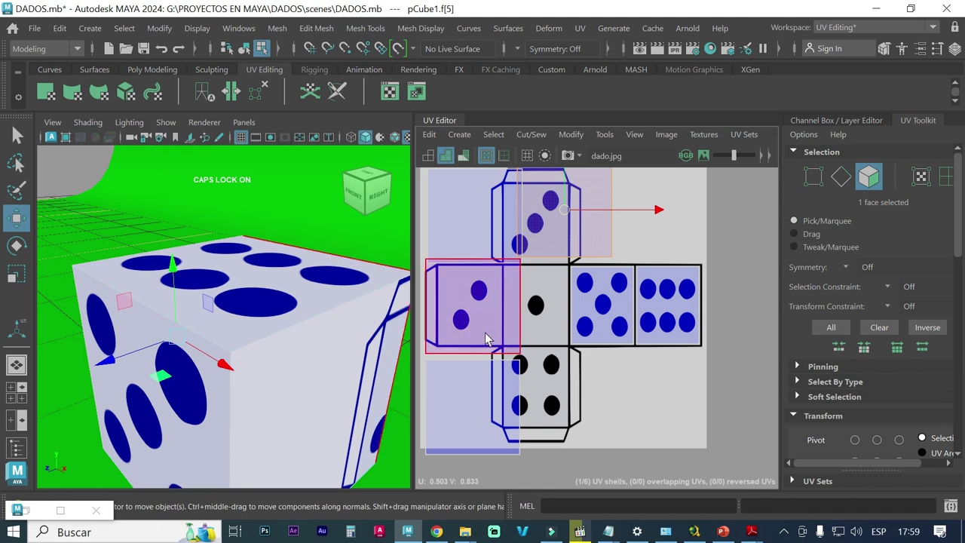
left_click_drag(297, 355, 297, 317, "alt")
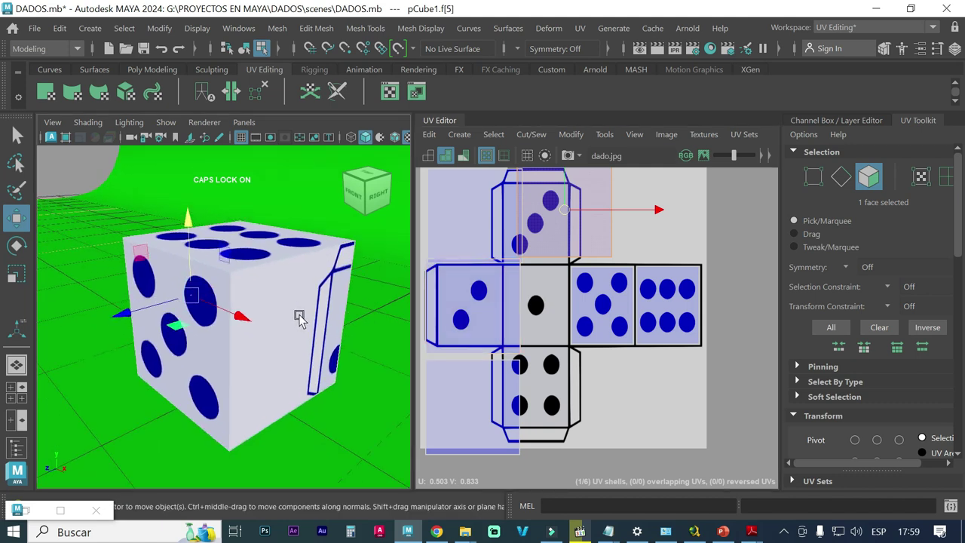
left_click(464, 410)
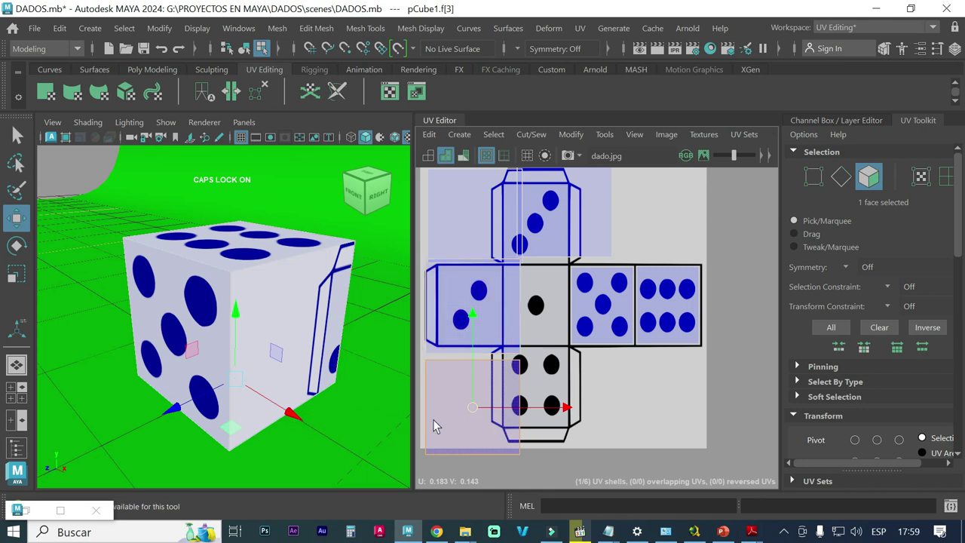
left_click_drag(466, 411, 545, 339)
Move the left face's shell out of the centre and drag the centre face's shell onto the one-pip square.
left_click(477, 318)
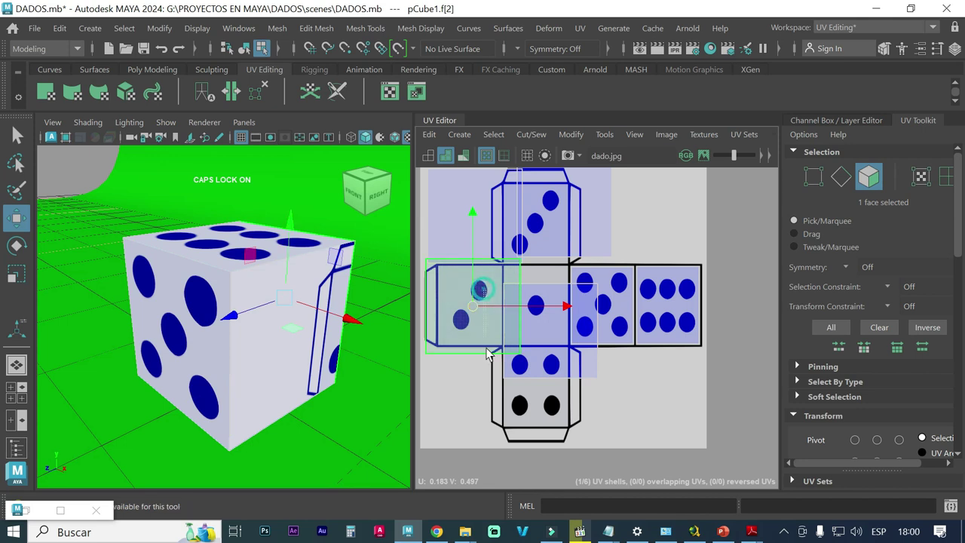
left_click(474, 306, "shift")
left_click(474, 317)
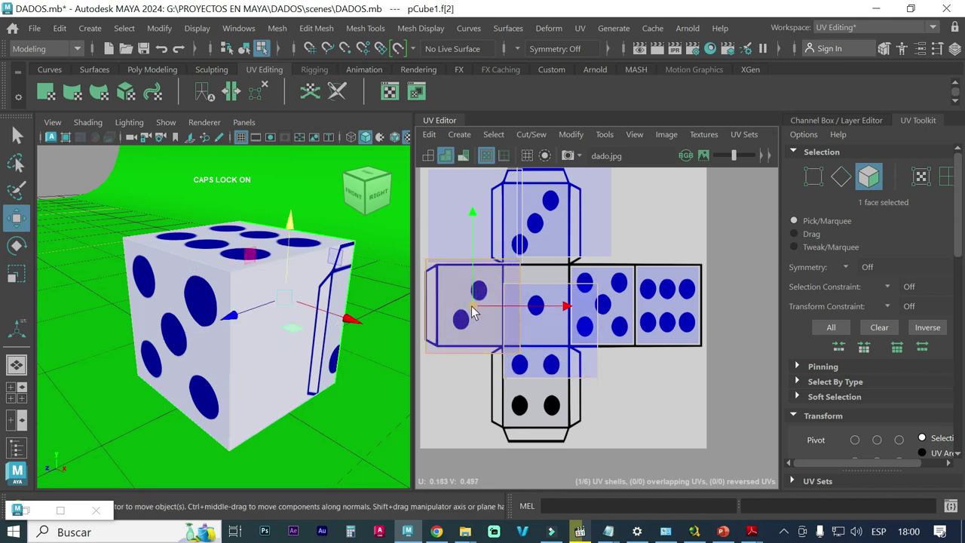
left_click_drag(472, 313, 478, 420)
left_click(530, 324)
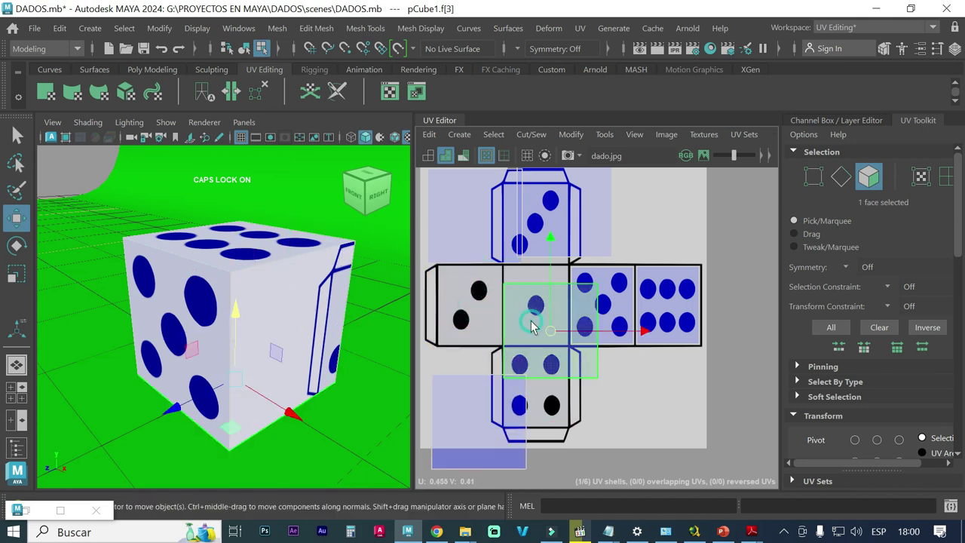
left_click_drag(532, 326, 533, 313)
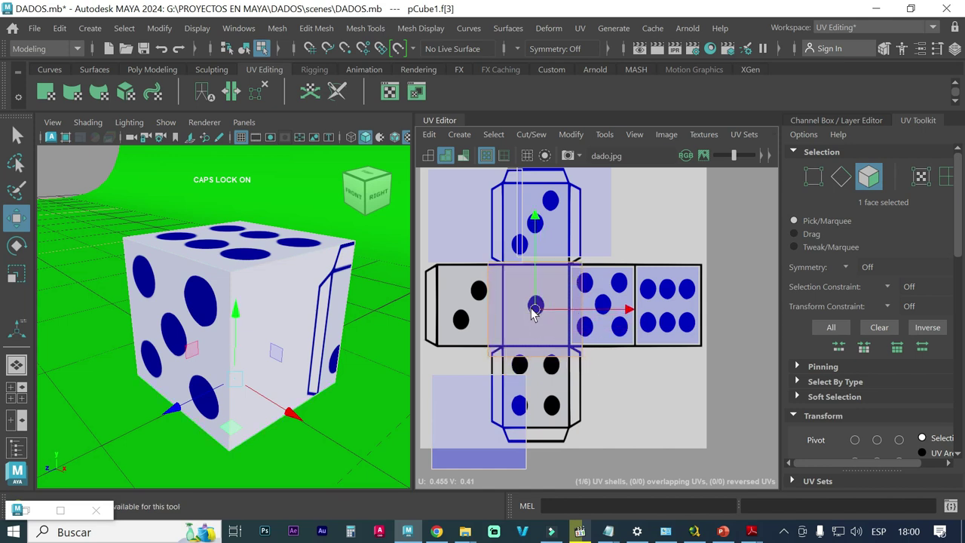
right_click_drag(470, 287, 626, 304, "alt")
Narrow and shorten the centre face's shell and align it vertically with the one-pip square.
scroll(605, 317, "up", 1)
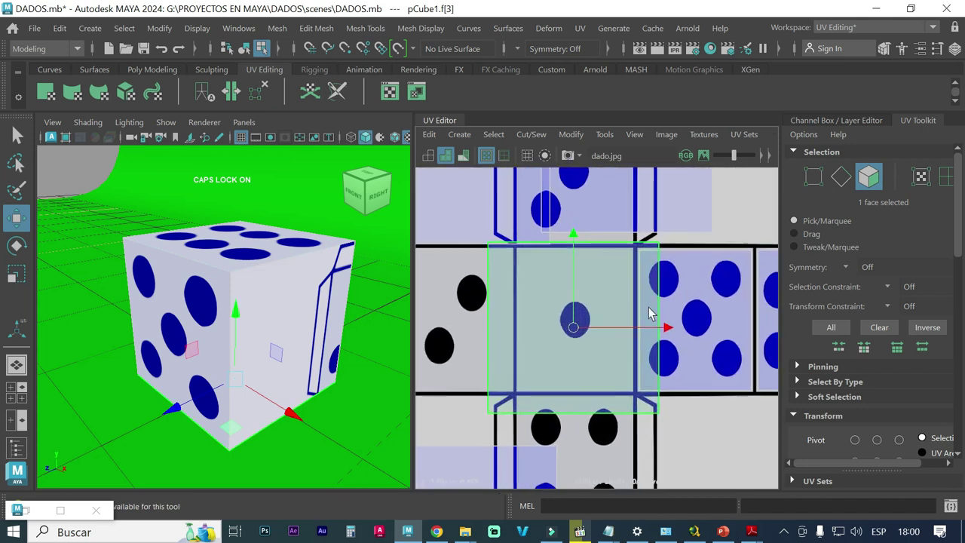
key("r")
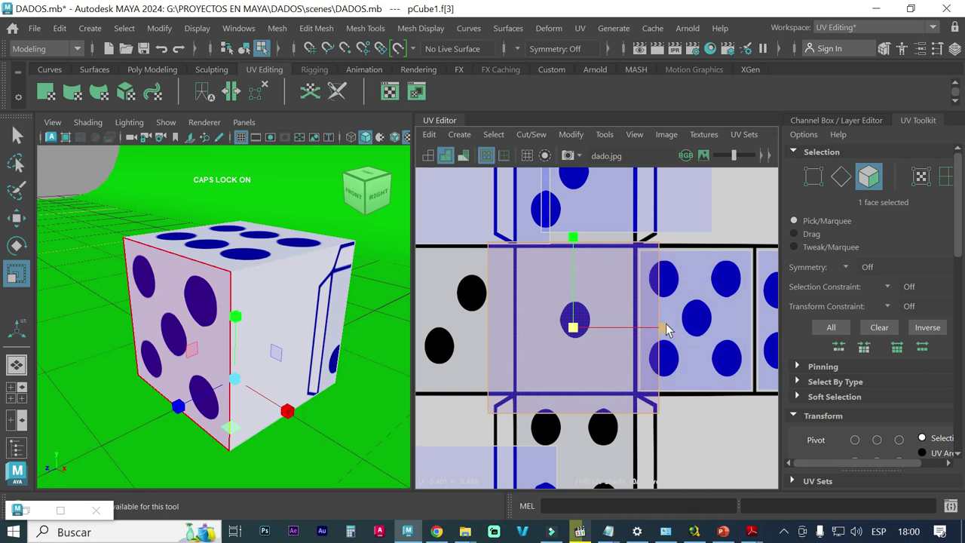
left_click_drag(664, 328, 633, 332)
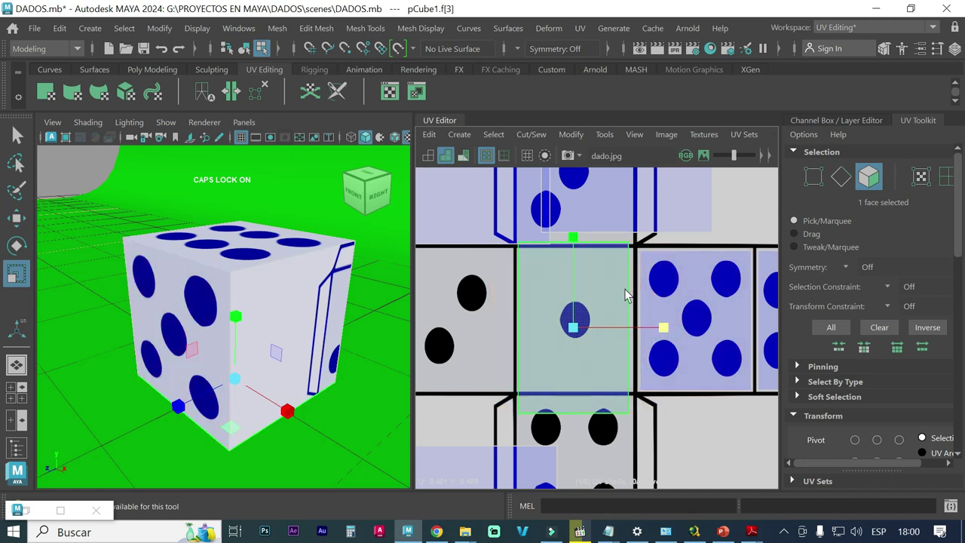
left_click_drag(574, 236, 573, 249)
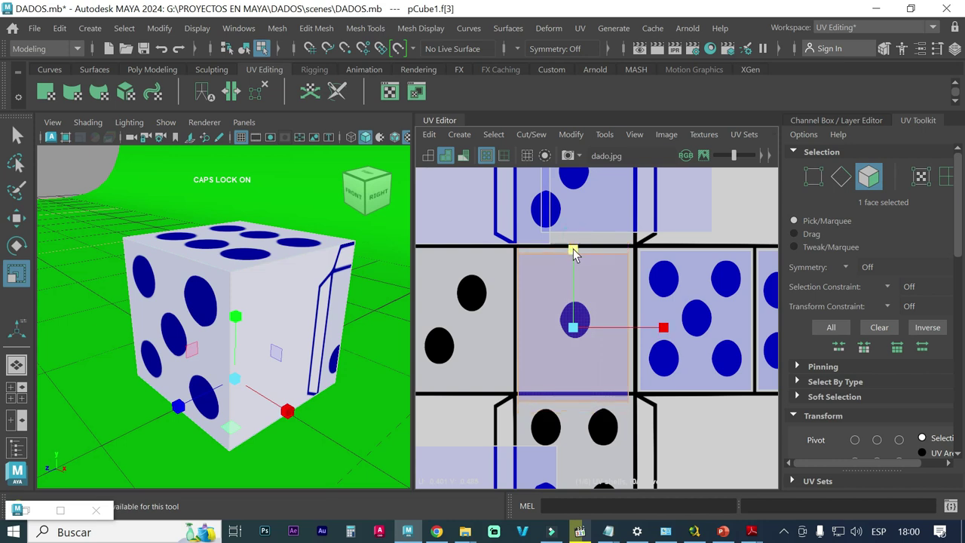
key("w")
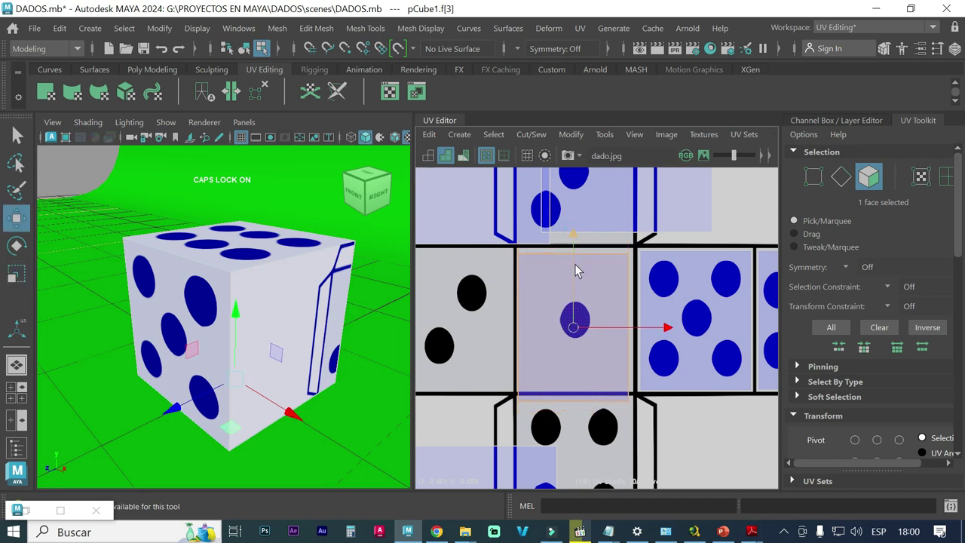
left_click_drag(574, 240, 574, 230)
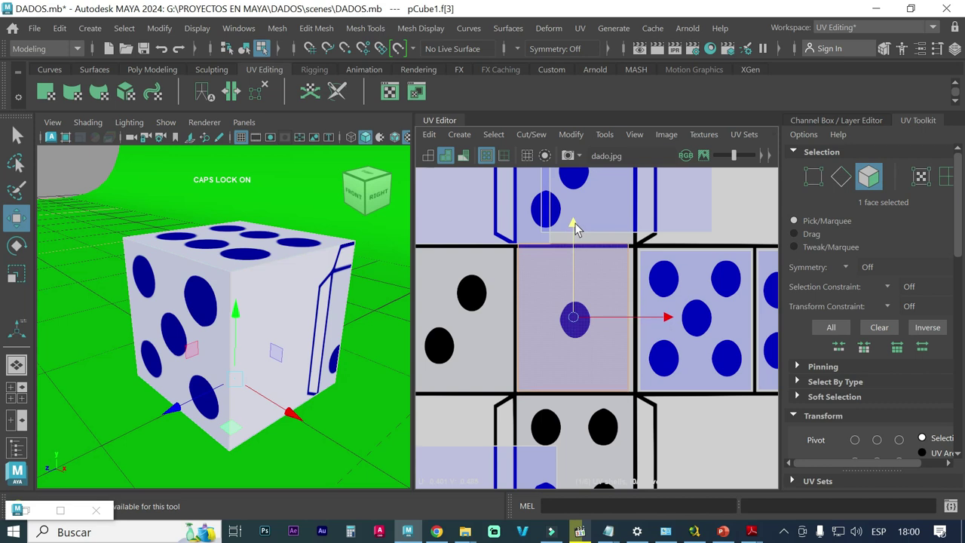
key("r")
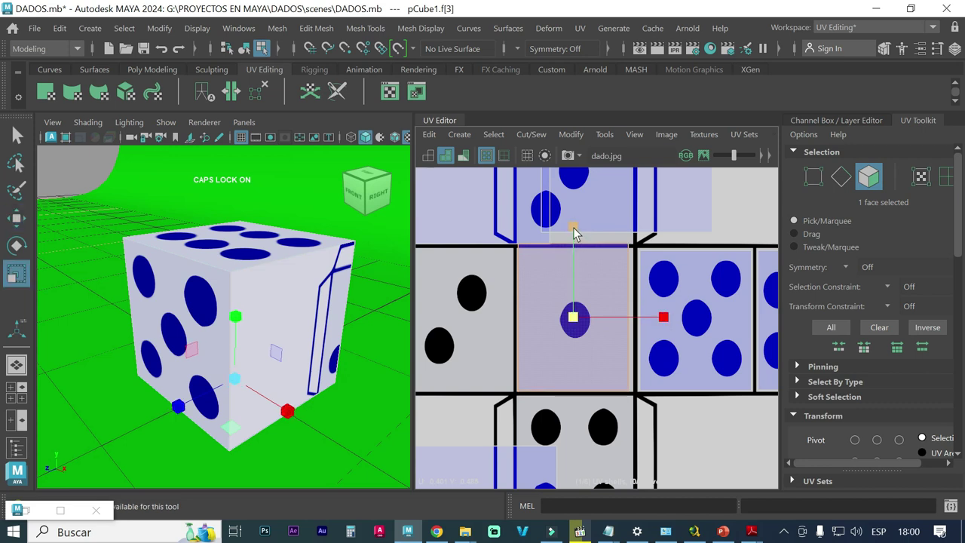
left_click_drag(575, 234, 577, 238)
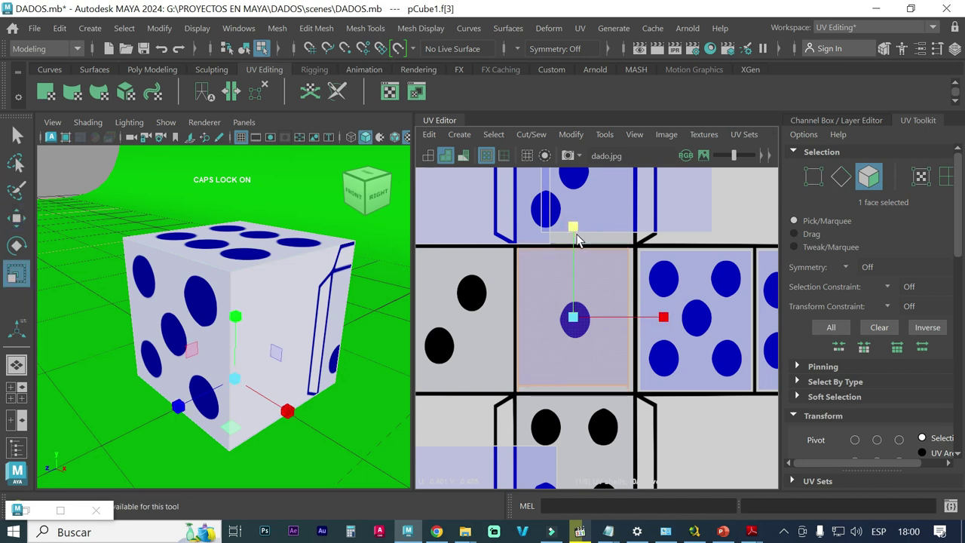
key("w")
left_click_drag(574, 224, 577, 229)
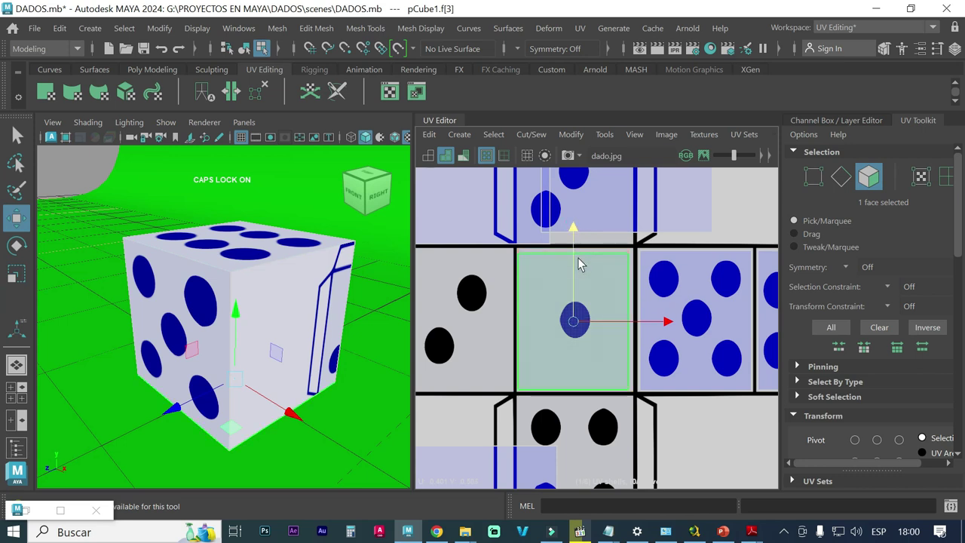
Stretch the shell slightly taller, widen it and nudge it right to fill the square.
scroll(577, 257, "up", 1)
scroll(578, 257, "up", 1)
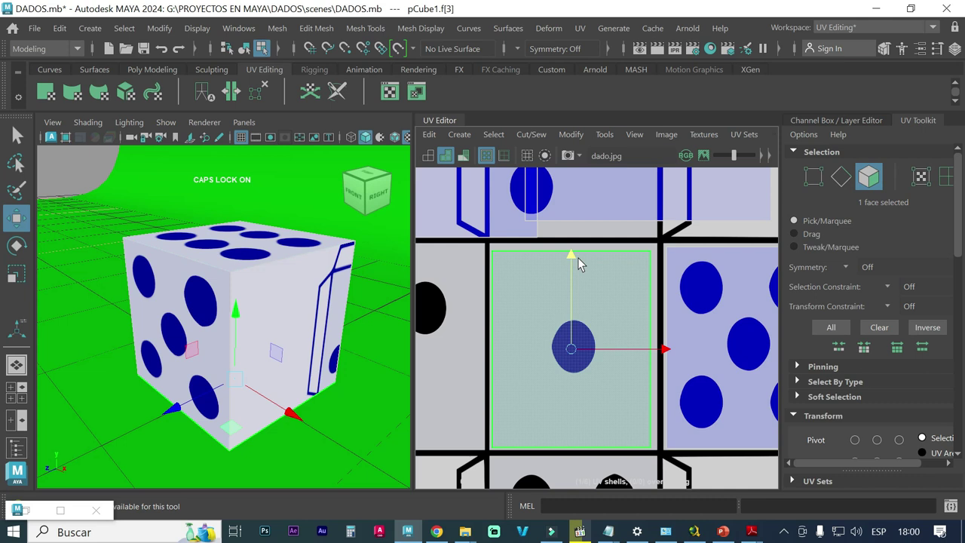
key("r")
left_click_drag(573, 259, 572, 256)
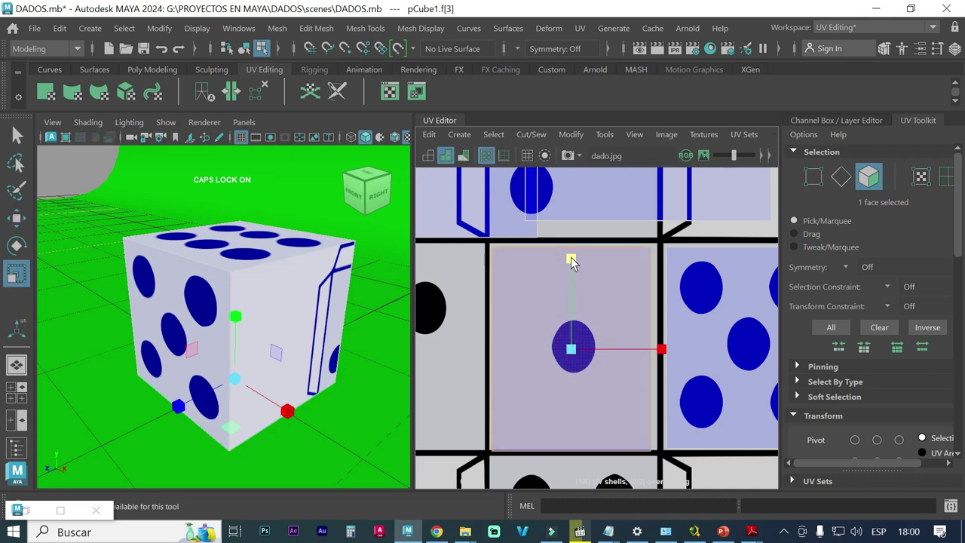
key("w")
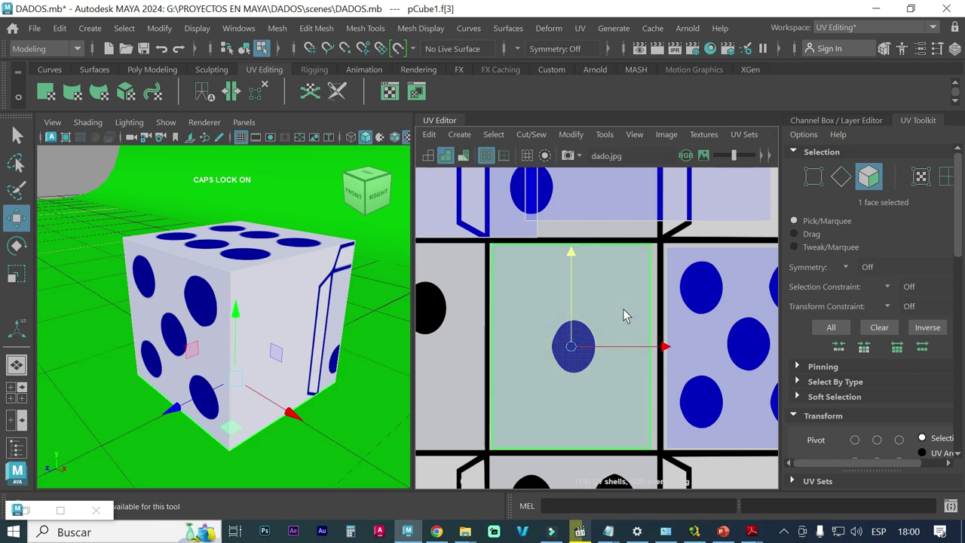
key("r")
left_click_drag(663, 349, 667, 349)
key("w")
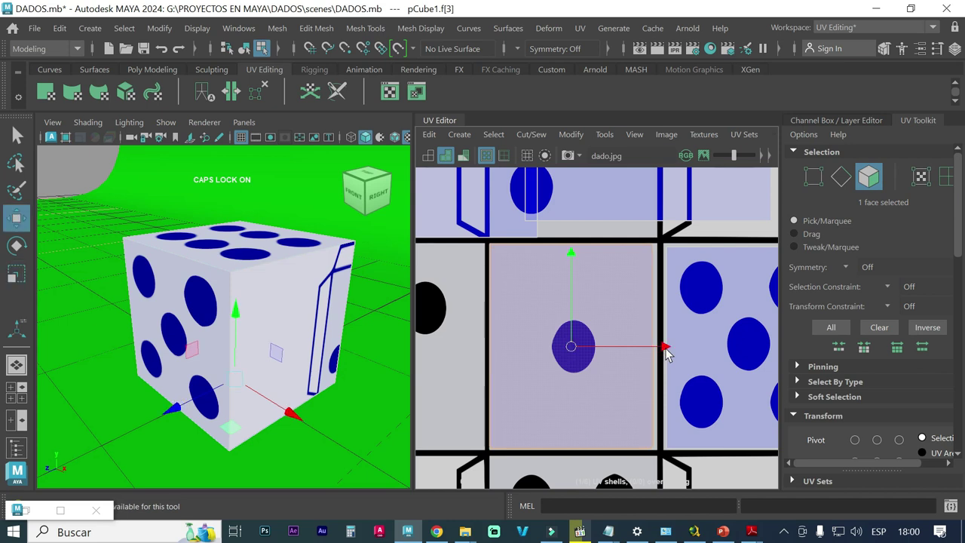
left_click_drag(667, 350, 668, 353)
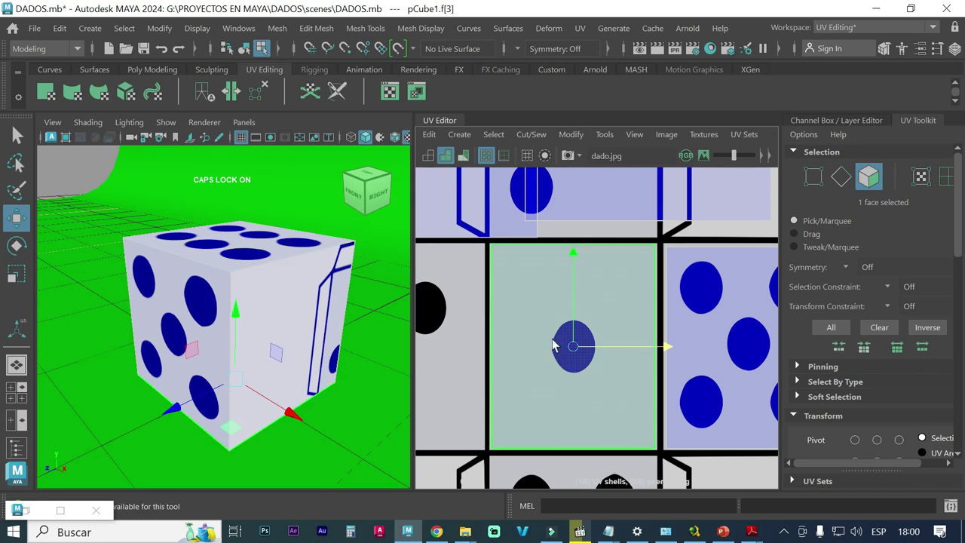
scroll(543, 338, "down", 1)
scroll(543, 342, "down", 1)
scroll(541, 342, "down", 1)
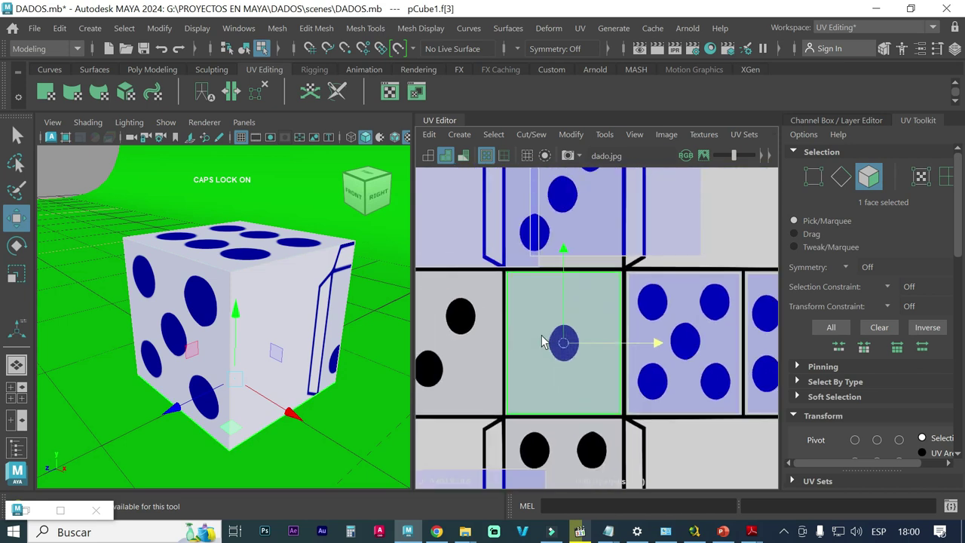
Move the top face's shell aside and place the right-side face's shell over the three-pip square.
scroll(542, 342, "down", 1)
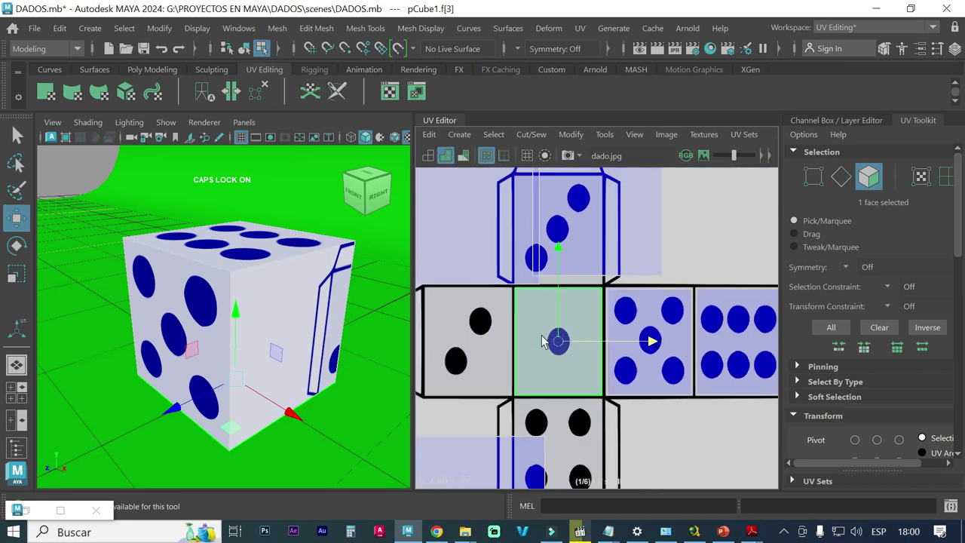
scroll(541, 340, "down", 2)
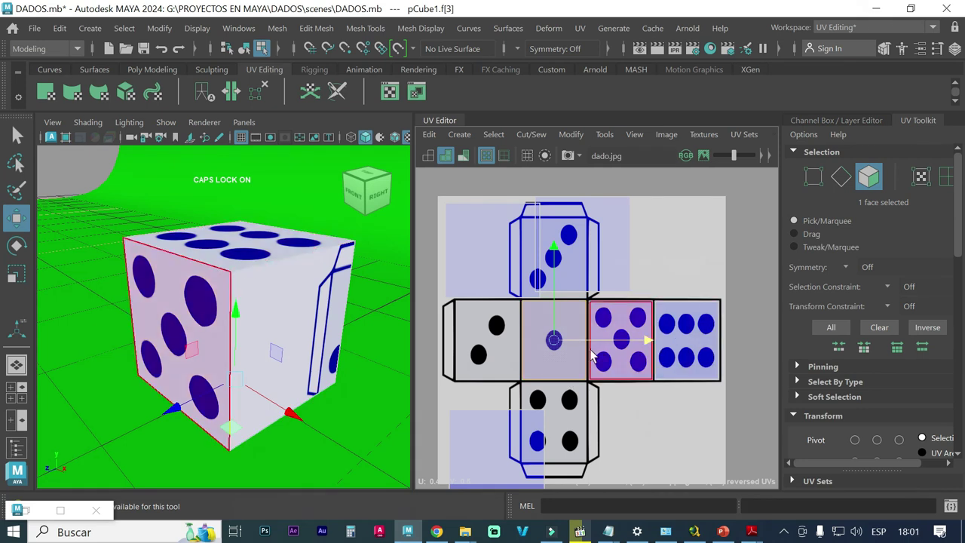
left_click(573, 242)
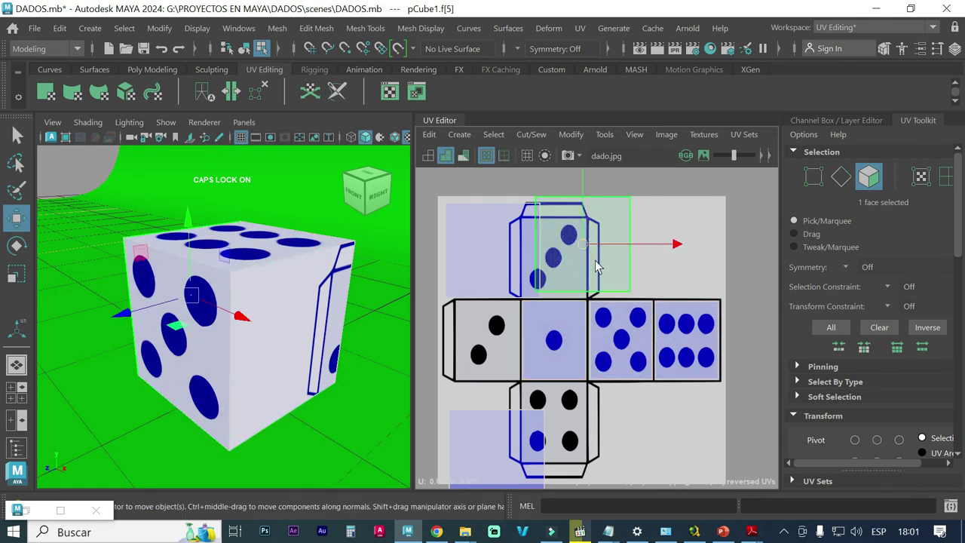
left_click(289, 326)
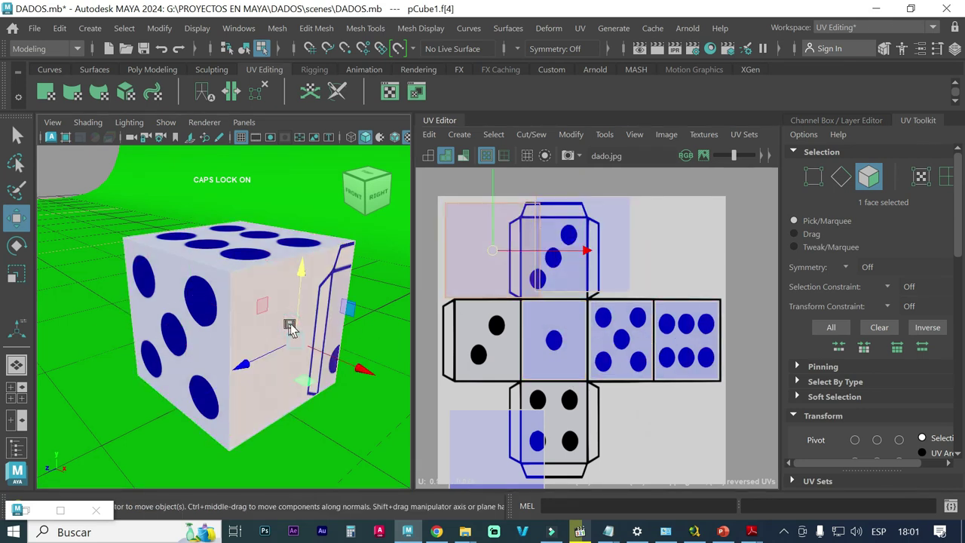
mouse_move(489, 249)
left_mouse_down()
mouse_move(538, 296)
mouse_move(502, 260)
left_mouse_up()
left_click(603, 241)
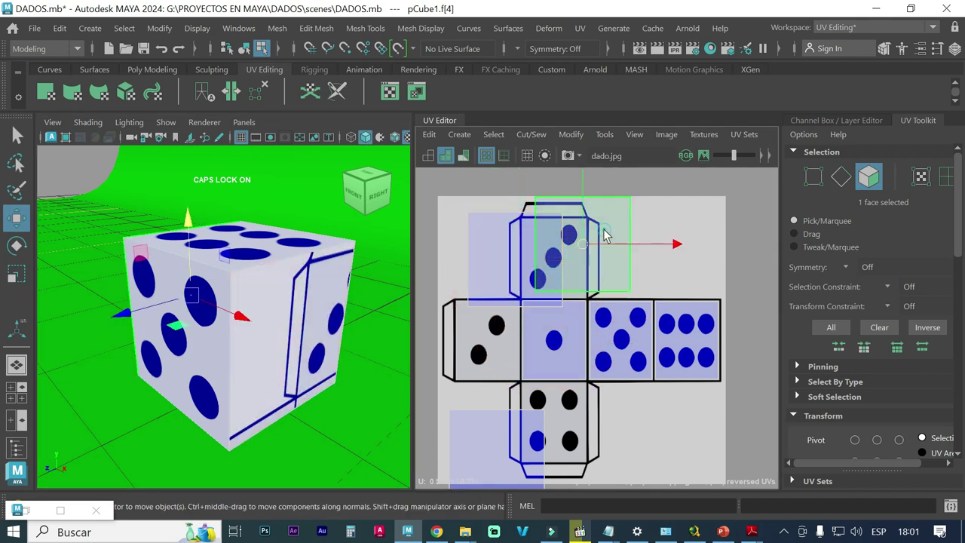
left_click_drag(624, 254, 719, 265)
left_click(551, 259)
left_click_drag(517, 262, 553, 257)
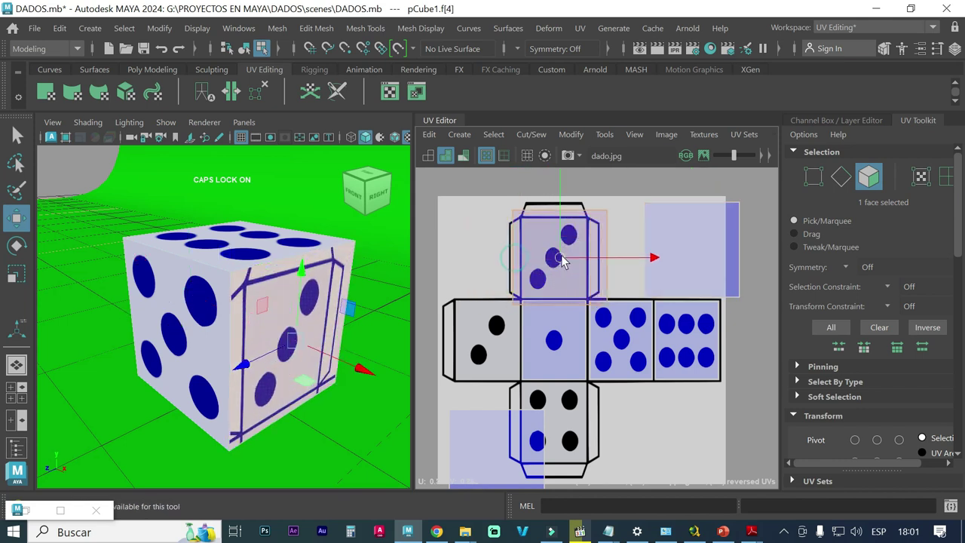
scroll(550, 267, "up", 2)
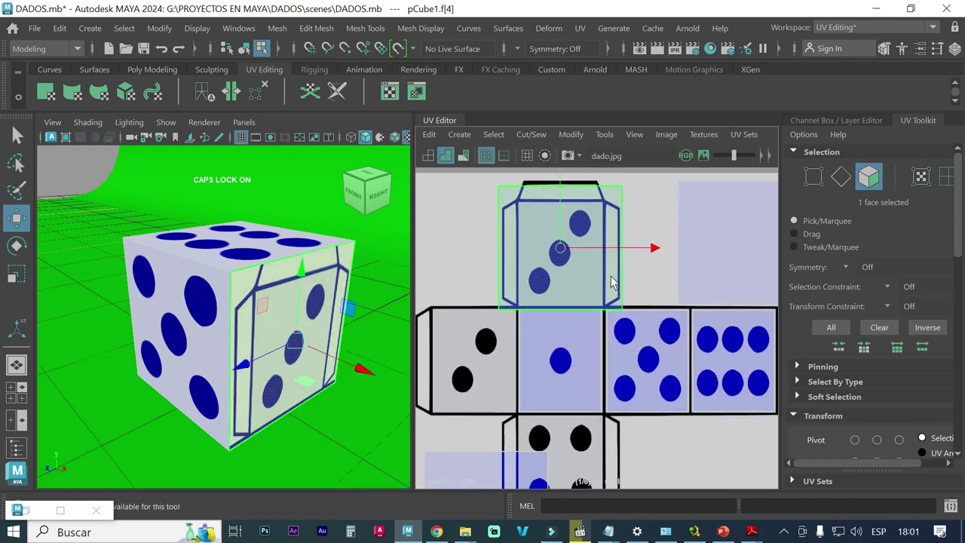
Narrow and shorten the right face's shell, shift it down, then trim its width to the three-dot square.
key("r")
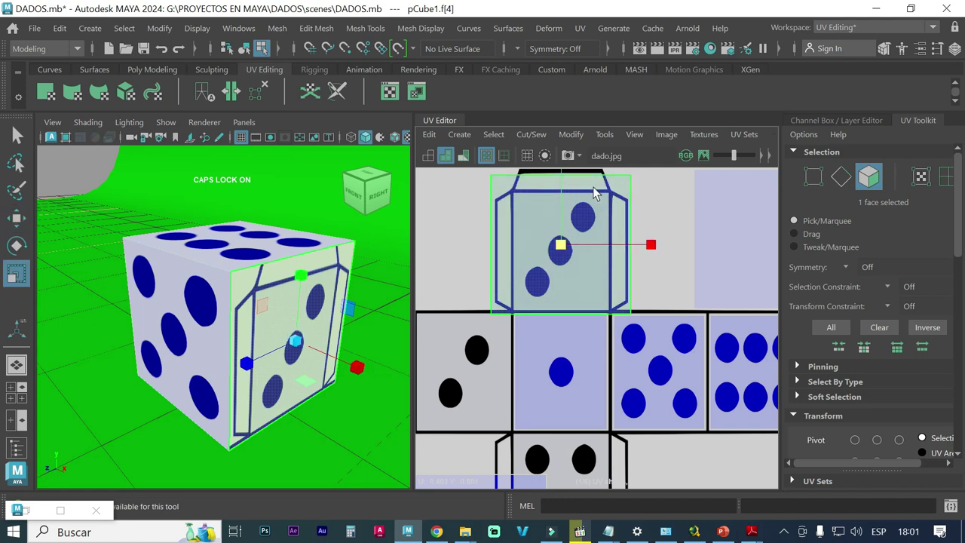
left_click_drag(650, 244, 620, 244)
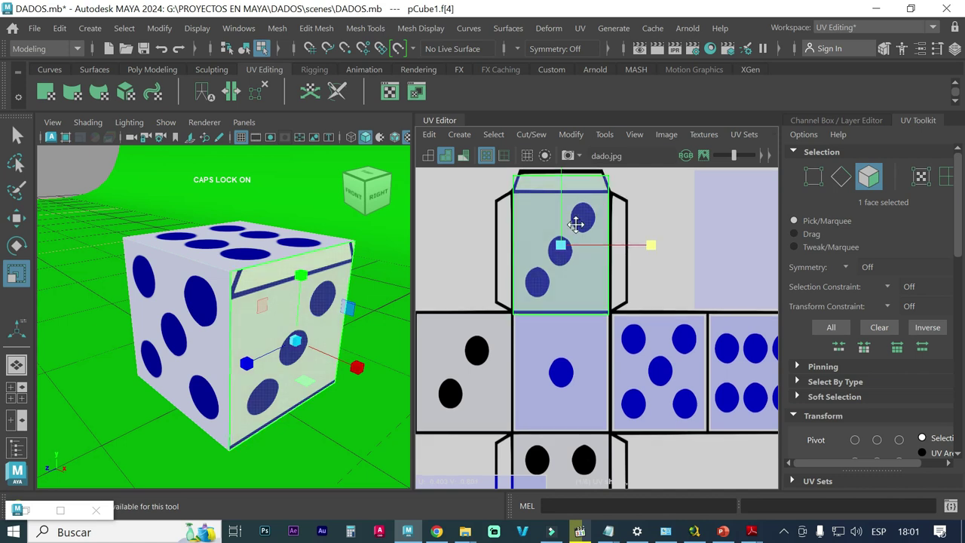
middle_click_drag(578, 218, 571, 257, "alt")
left_click_drag(559, 188, 559, 219)
scroll(559, 217, "up", 2)
scroll(559, 215, "up", 2)
key("w")
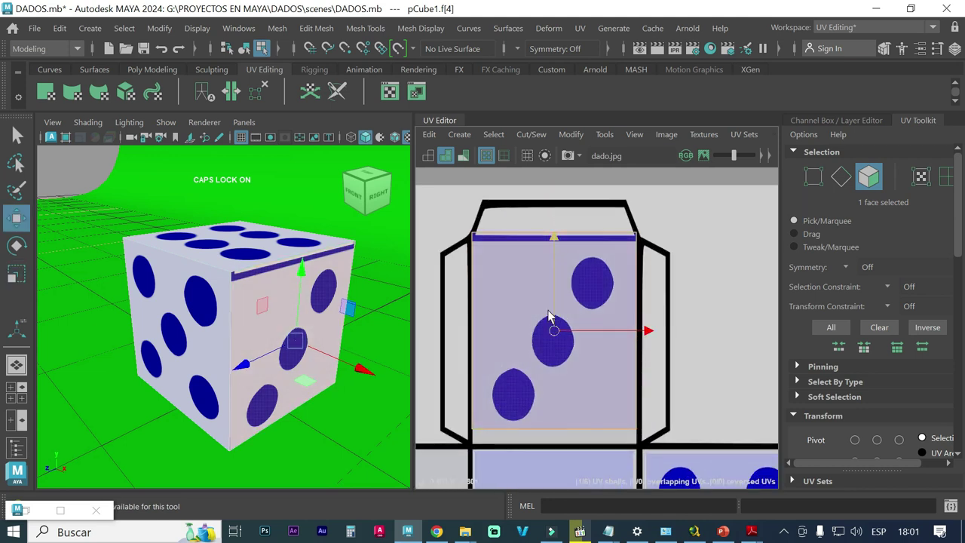
left_click_drag(553, 238, 552, 249)
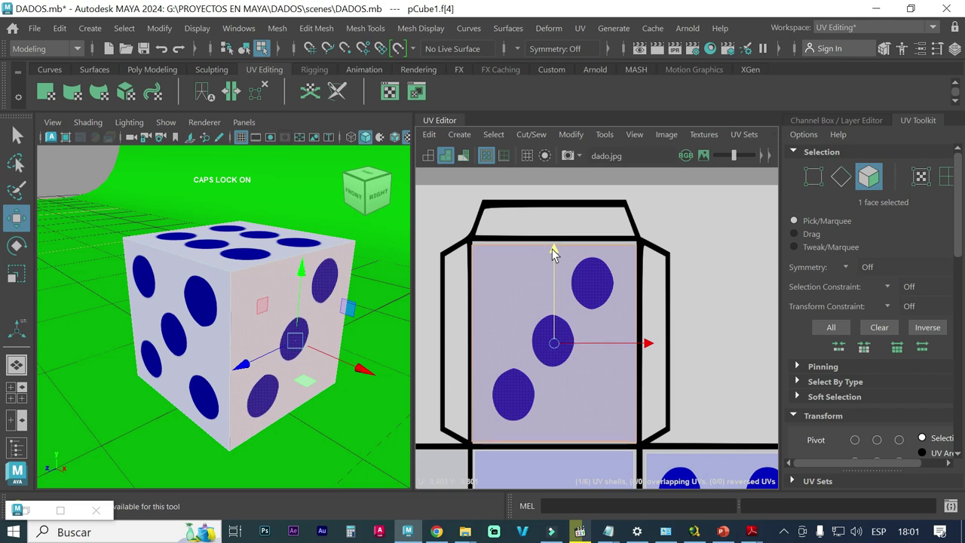
key("r")
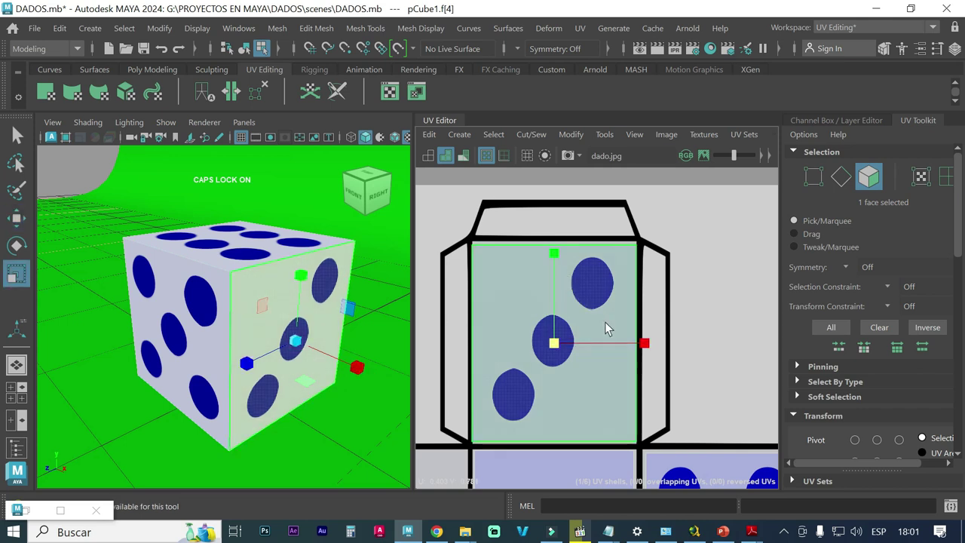
left_click_drag(643, 343, 640, 344)
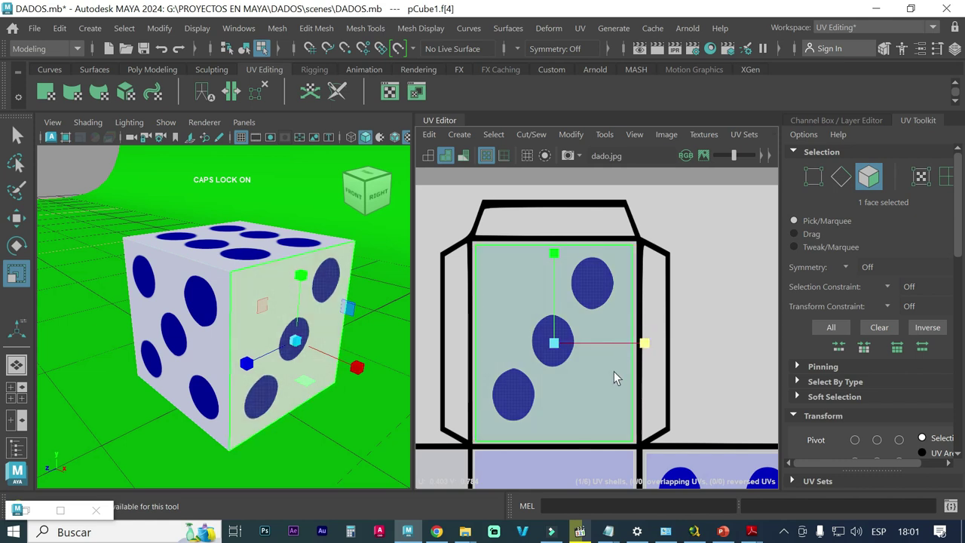
Zoom out to show more of the dice texture layout and select the lower-left UV face.
scroll(521, 369, "down", 2)
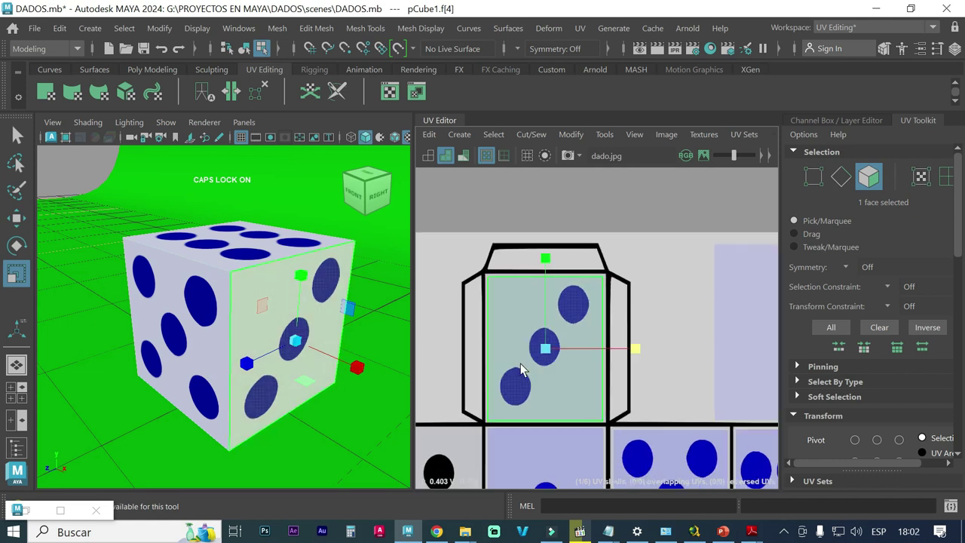
scroll(521, 369, "down", 2)
mouse_move(543, 400)
middle_mouse_down("alt")
mouse_move(555, 363)
mouse_move(551, 298)
middle_mouse_up("alt")
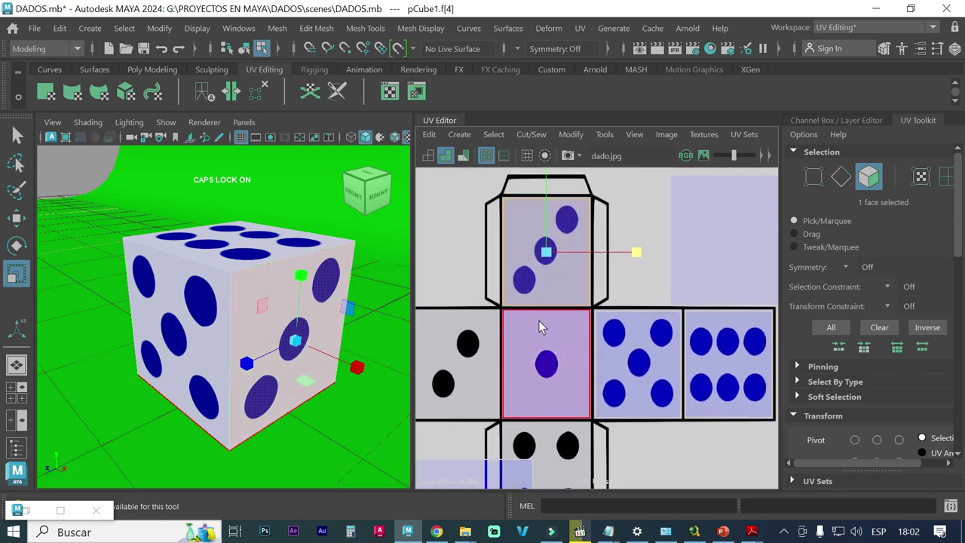
middle_click_drag(547, 353, 577, 330, "alt")
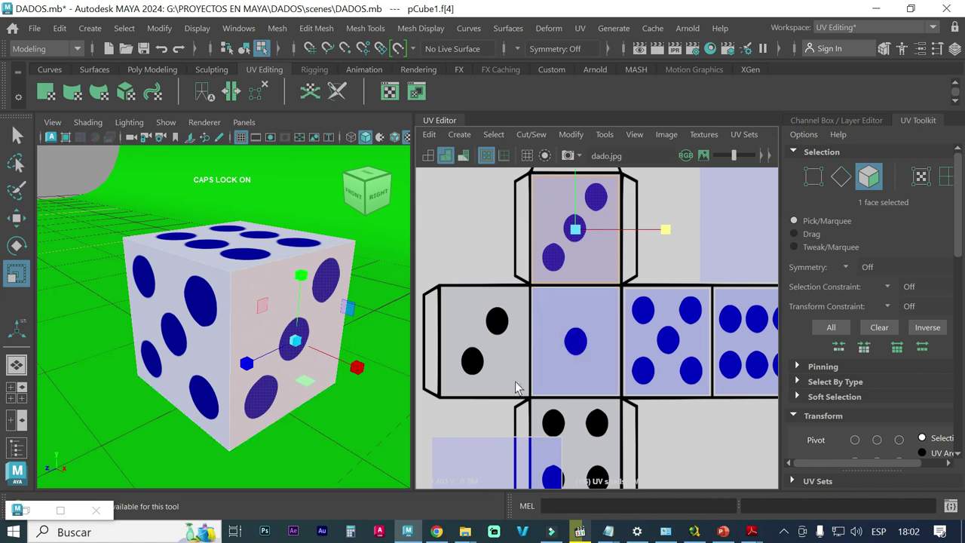
left_click(499, 461)
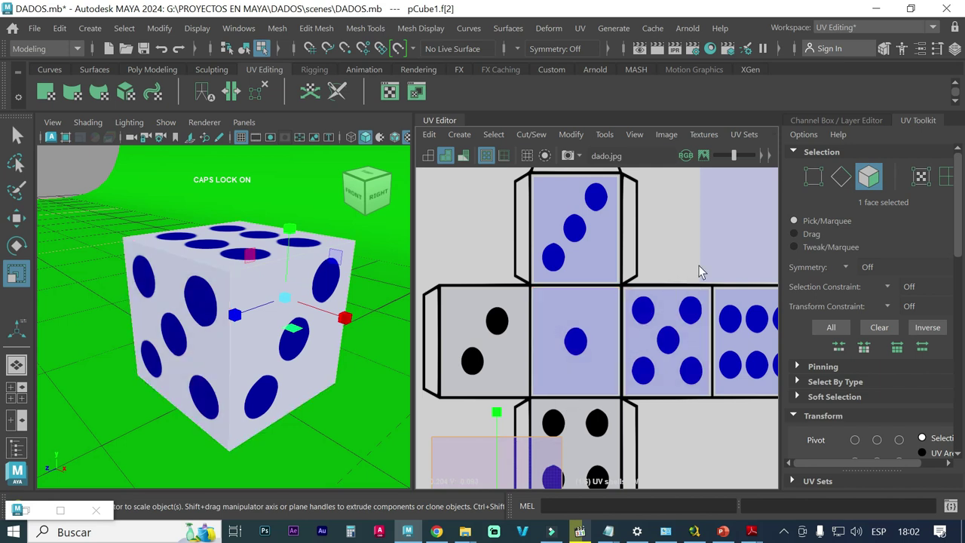
Drag the bottom-left UV face up onto the two-dot square beside the one-dot square.
left_click(722, 248)
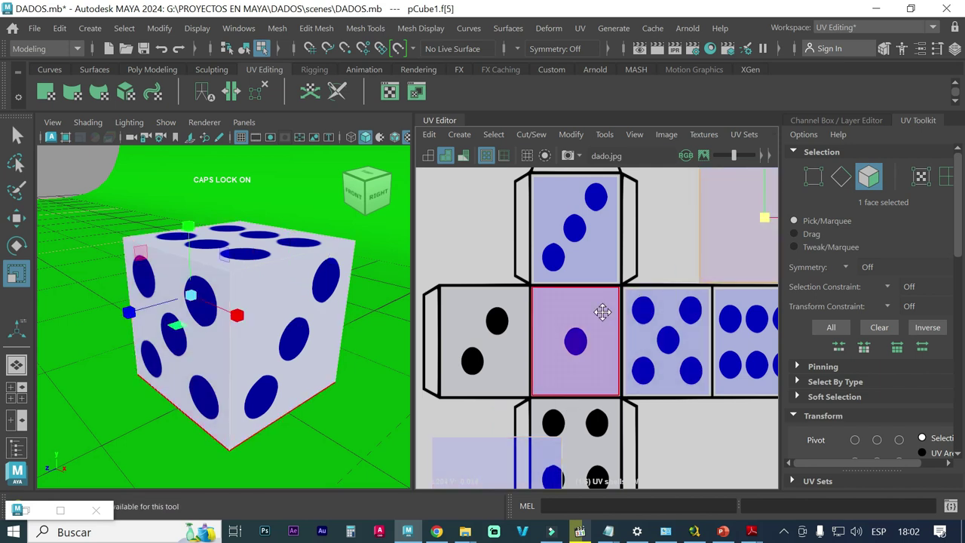
middle_click_drag(604, 325, 589, 294, "alt")
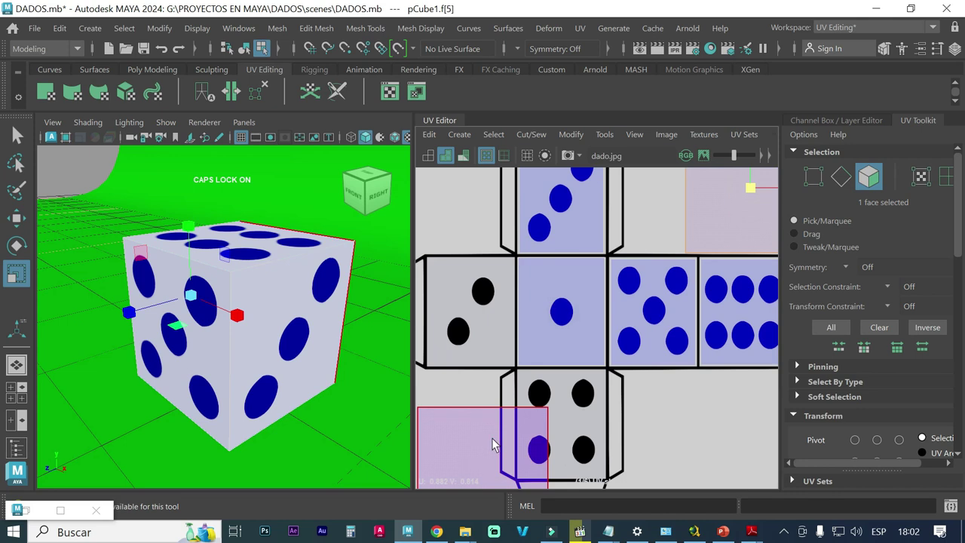
left_click(489, 456)
key("w")
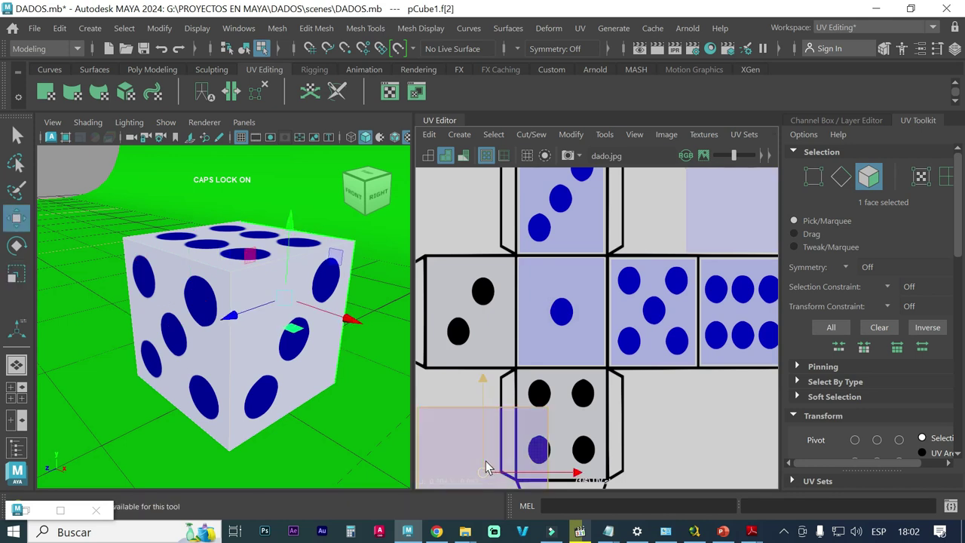
left_click_drag(487, 469, 467, 315)
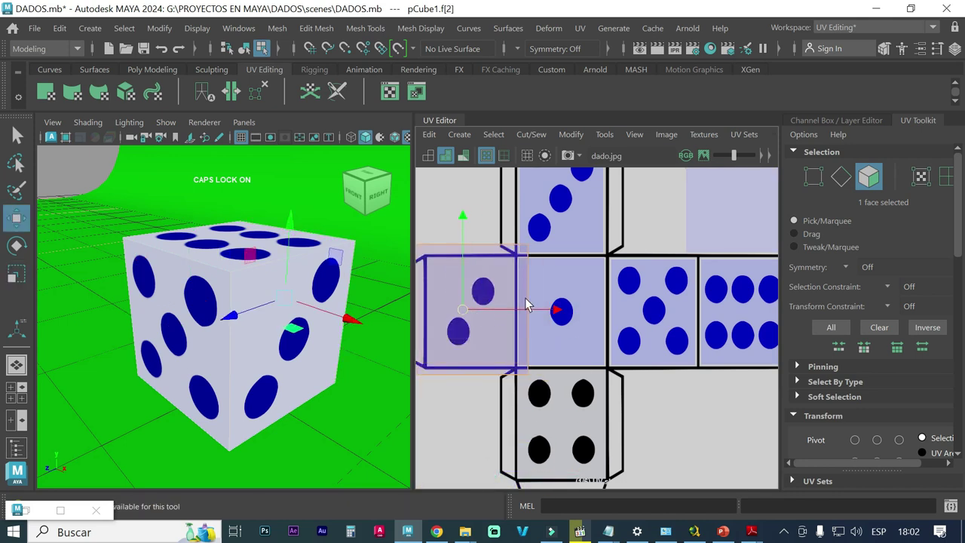
left_click(739, 215)
Drag the top-right UV face onto the four-dot square, narrow it to the square's width and nudge it left.
middle_click_drag(735, 224, 696, 269, "alt")
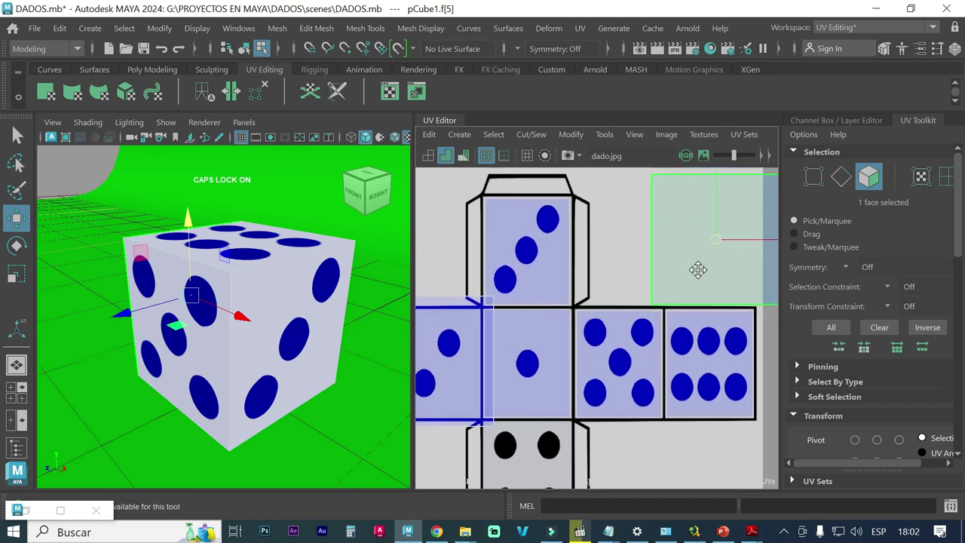
left_click_drag(717, 237, 565, 396)
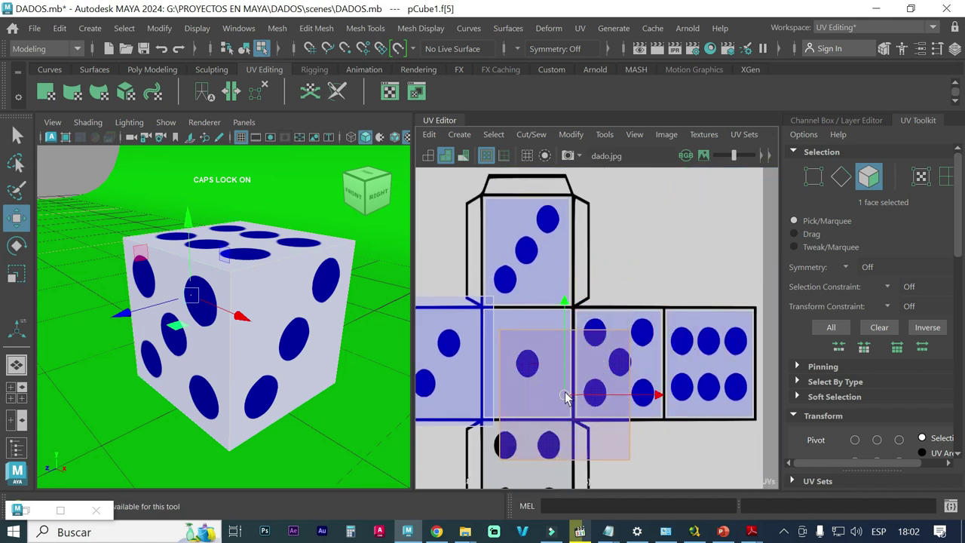
middle_click_drag(636, 316, 661, 227, "alt")
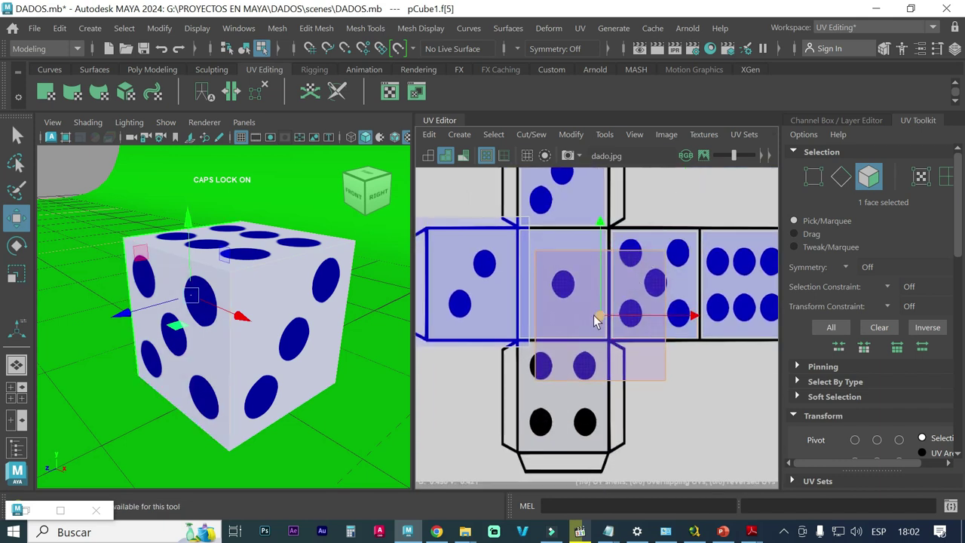
left_click_drag(600, 317, 567, 402)
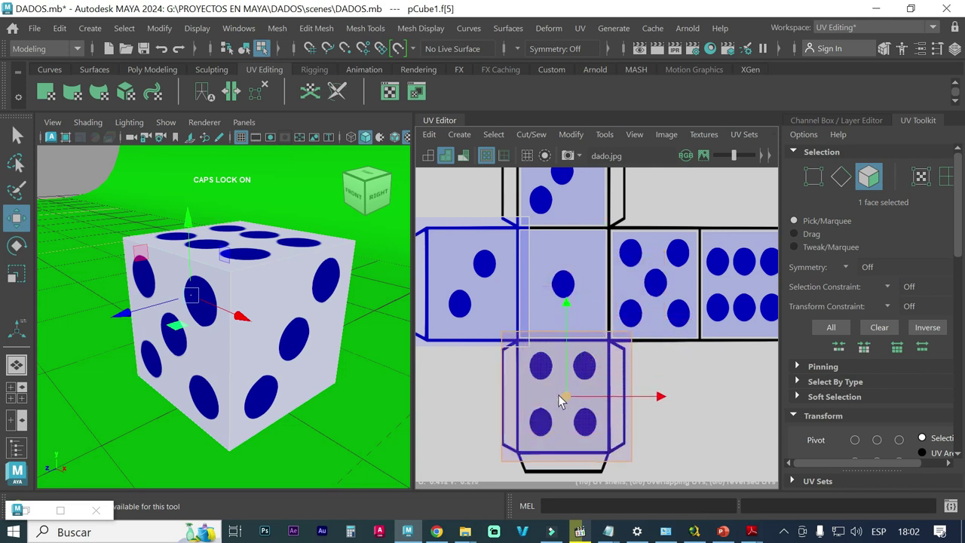
scroll(528, 400, "up", 2)
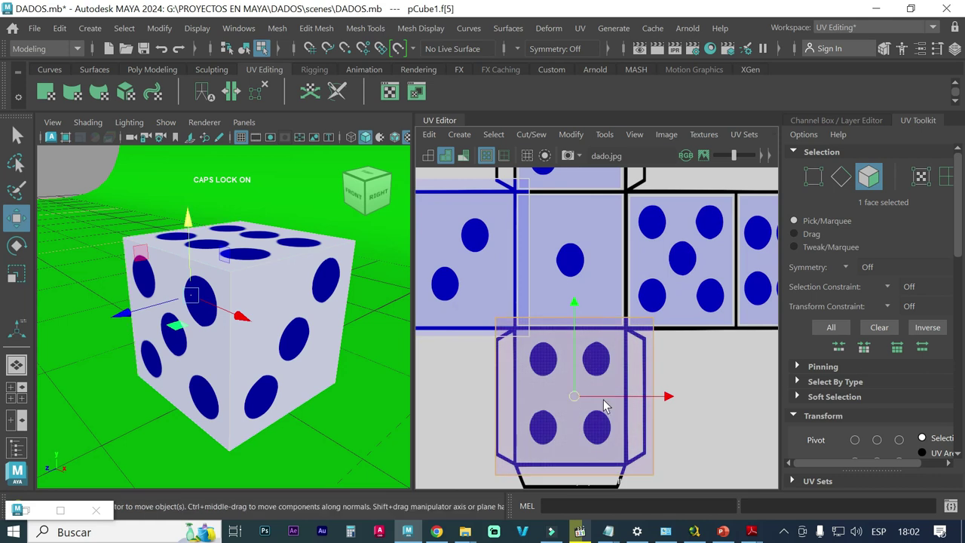
scroll(599, 416, "up", 2)
middle_click_drag(601, 420, 606, 402, "alt")
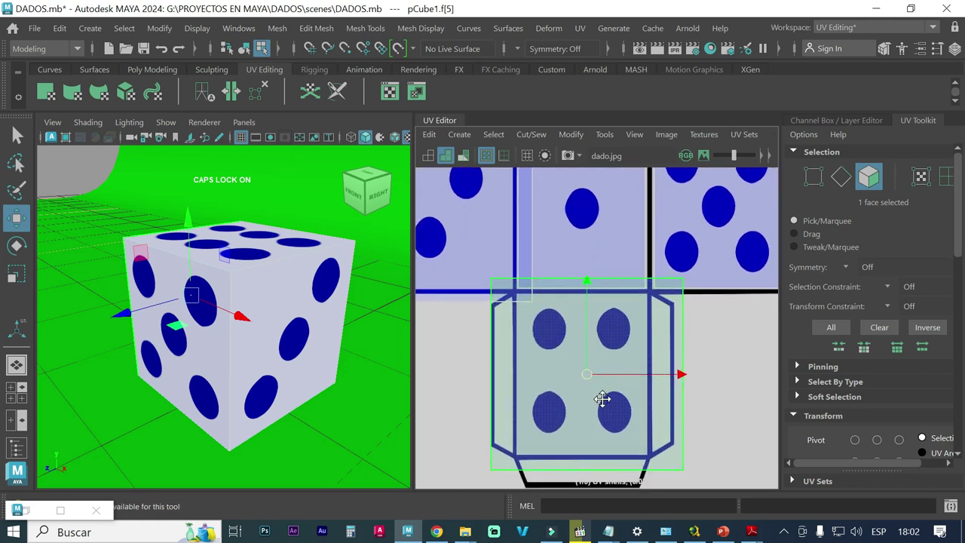
key("r")
left_click_drag(678, 375, 655, 374)
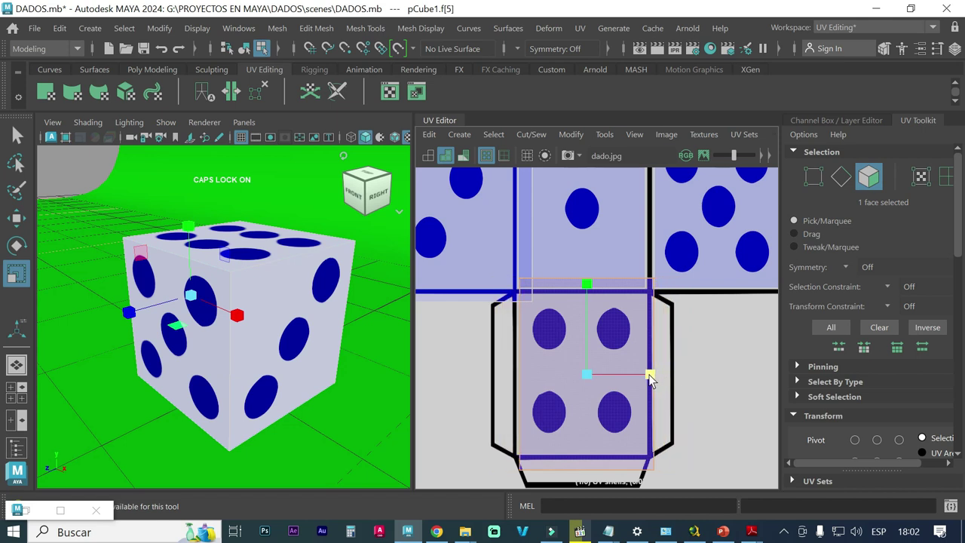
key("w")
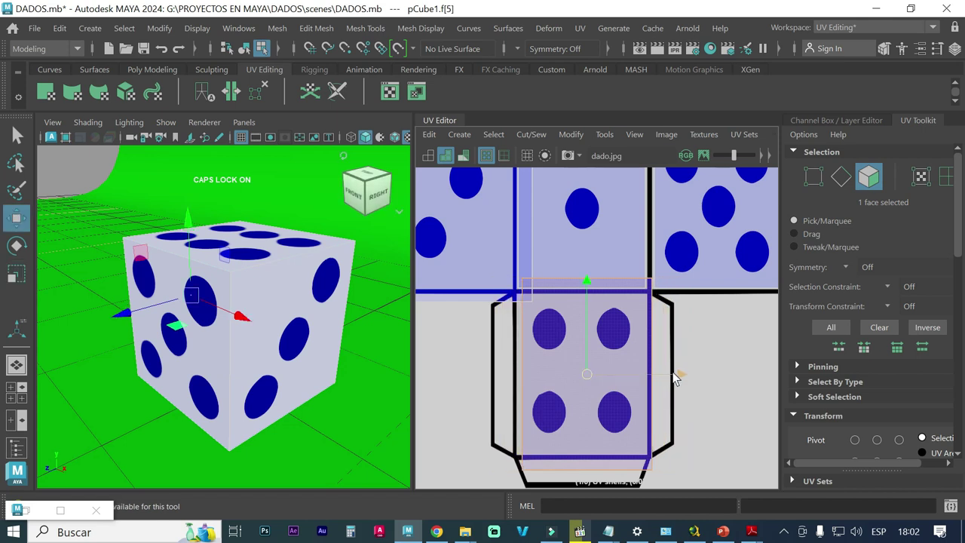
left_click_drag(678, 373, 673, 373)
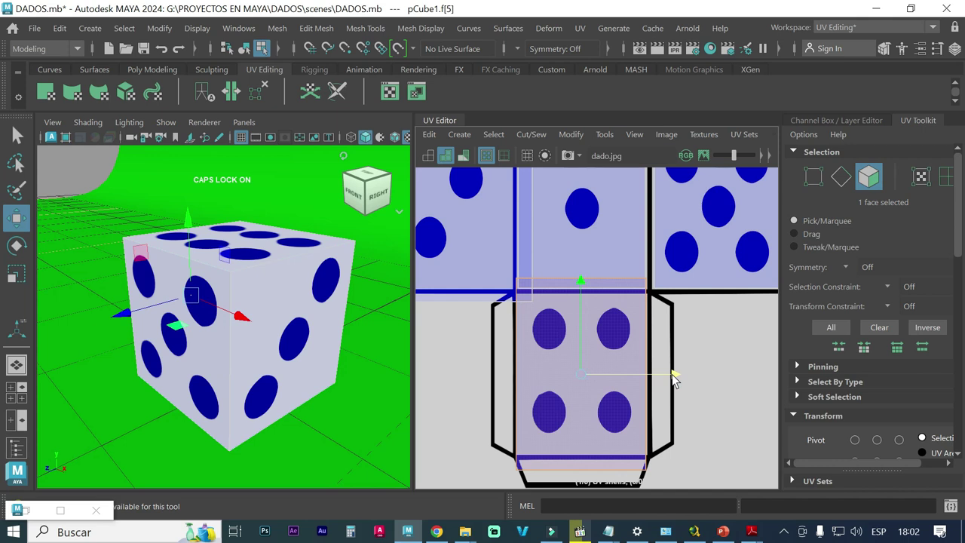
Shorten the four-dot face's shell from the top and narrow it slightly to fit its square.
scroll(603, 348, "up", 2)
scroll(677, 331, "up", 2)
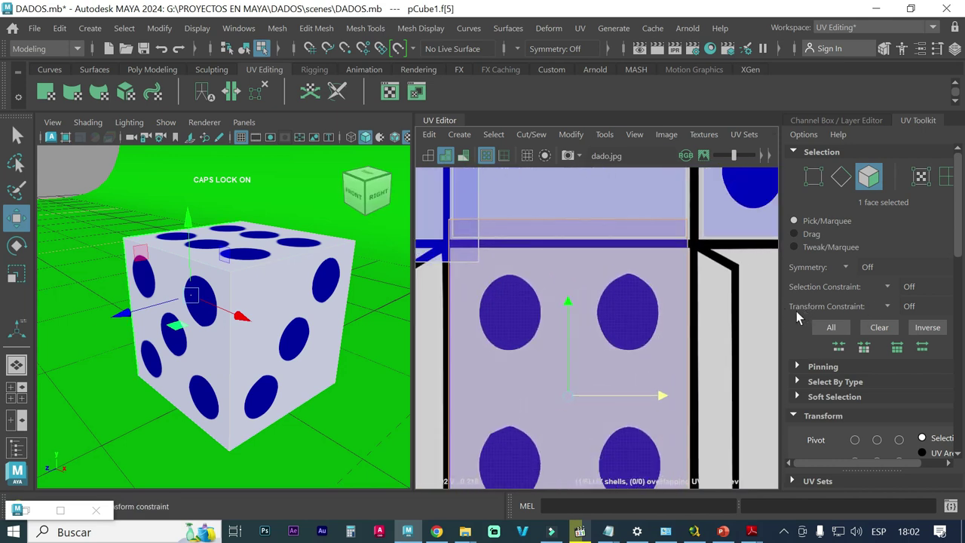
key("r")
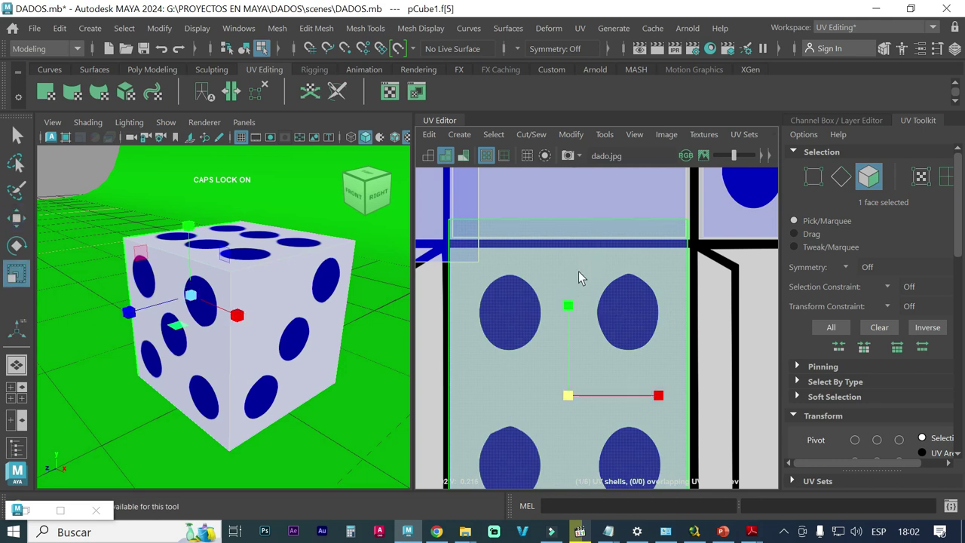
left_click_drag(568, 306, 572, 322)
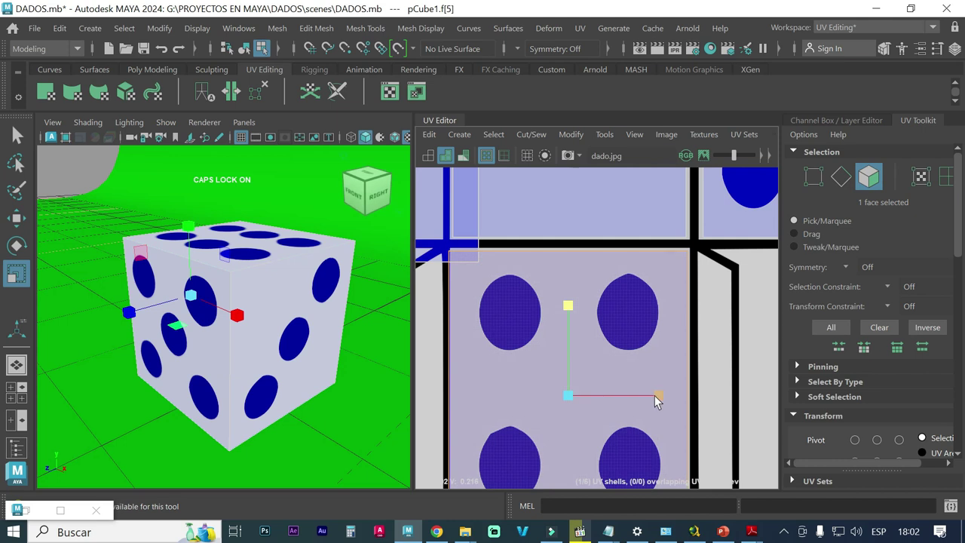
left_click_drag(659, 396, 658, 396)
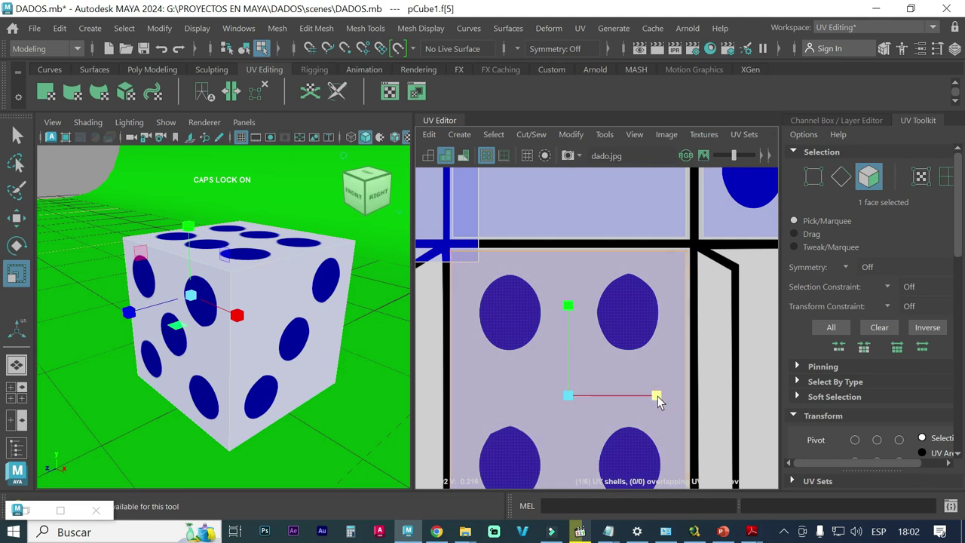
key("w")
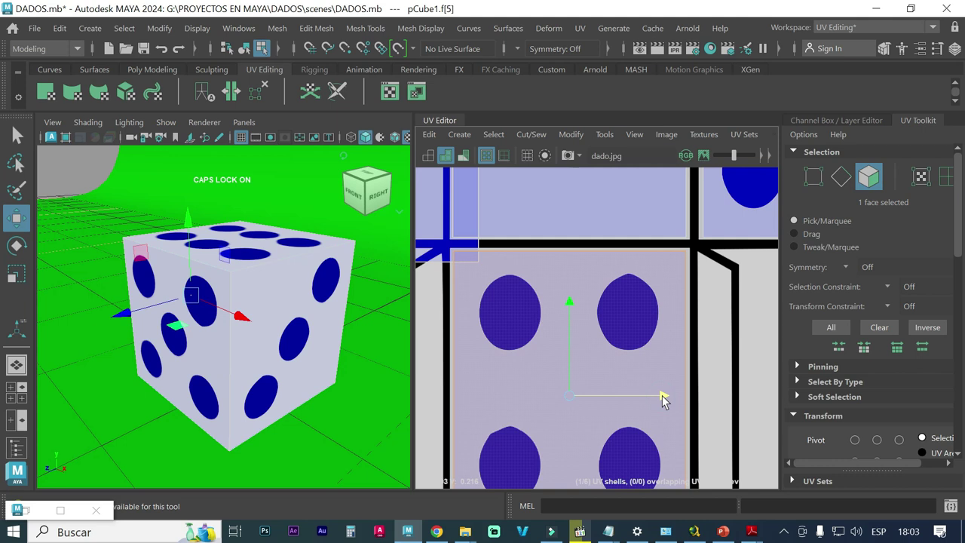
mouse_move(662, 400)
middle_mouse_down("alt")
mouse_move(679, 294)
mouse_move(685, 326)
middle_mouse_up("alt")
Zoom out and pan the UV view over toward the two-pip face.
scroll(595, 289, "down", 1)
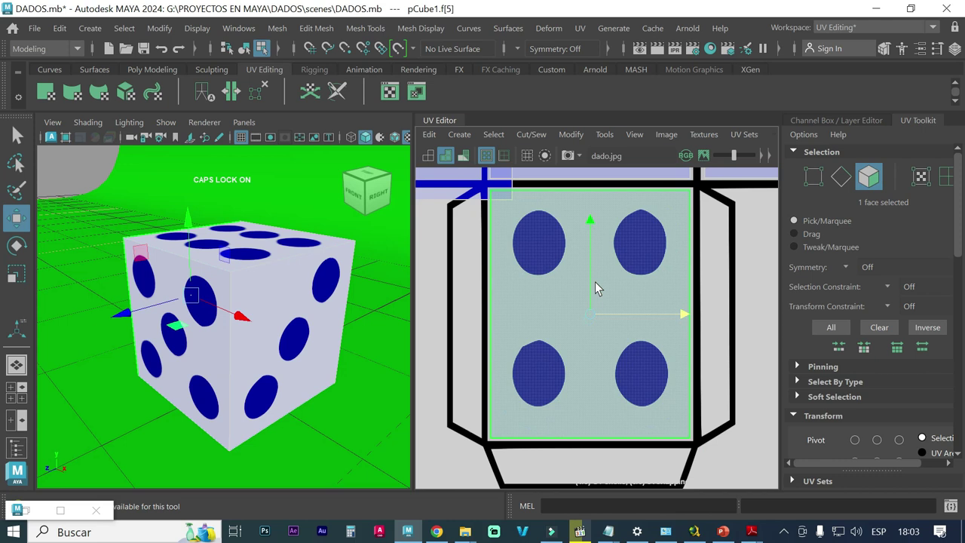
scroll(594, 287, "down", 2)
scroll(592, 285, "down", 1)
scroll(589, 287, "down", 1)
middle_click_drag(583, 228, 584, 336, "alt")
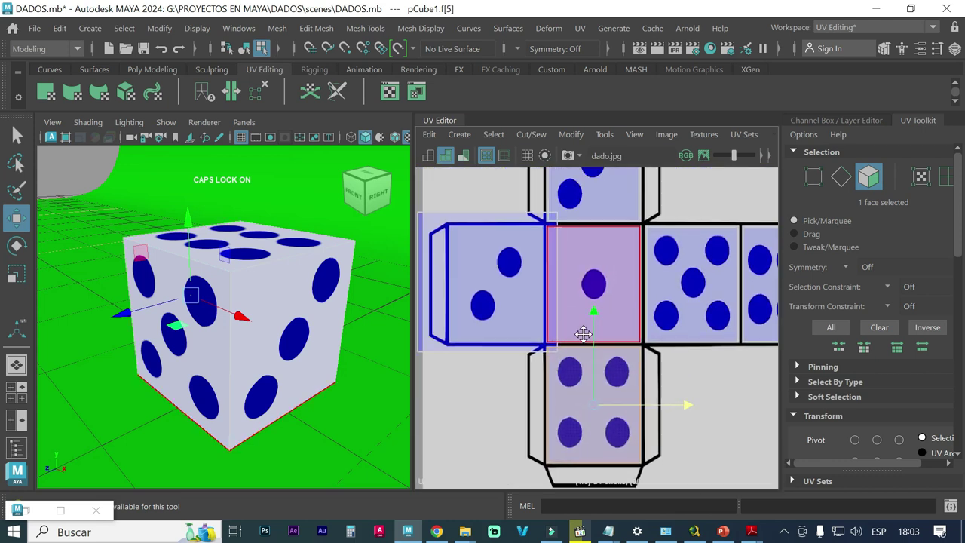
Select the two-pip face f[2], narrow its UV shell along X and shift it slightly right.
left_click(469, 283)
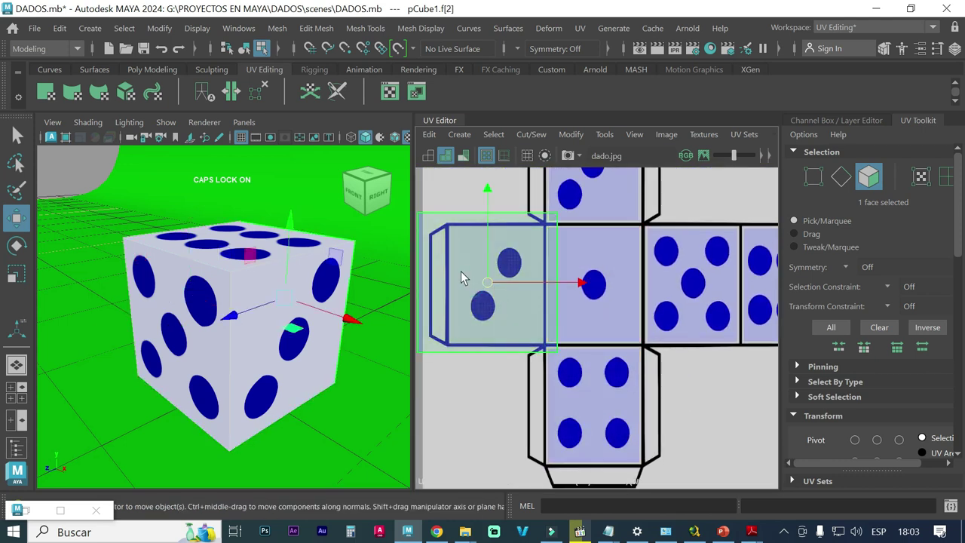
scroll(461, 271, "up", 1)
middle_click_drag(460, 271, 484, 282, "alt")
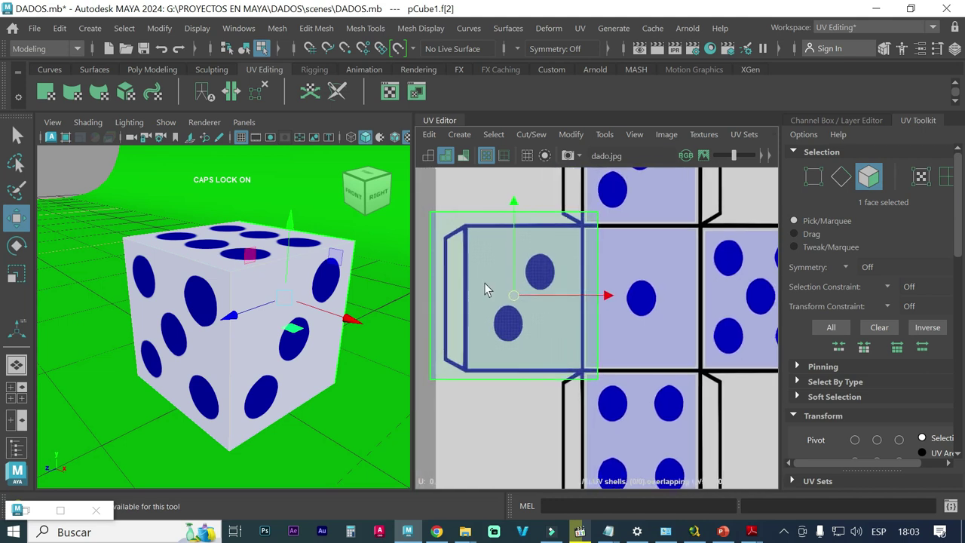
key("r")
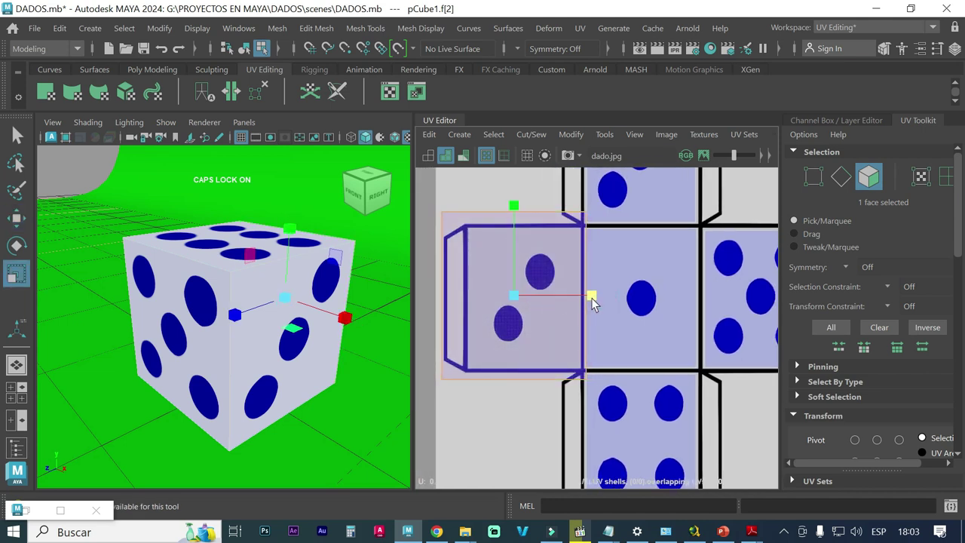
left_click_drag(608, 294, 577, 299)
key("w")
left_click_drag(608, 296, 620, 297)
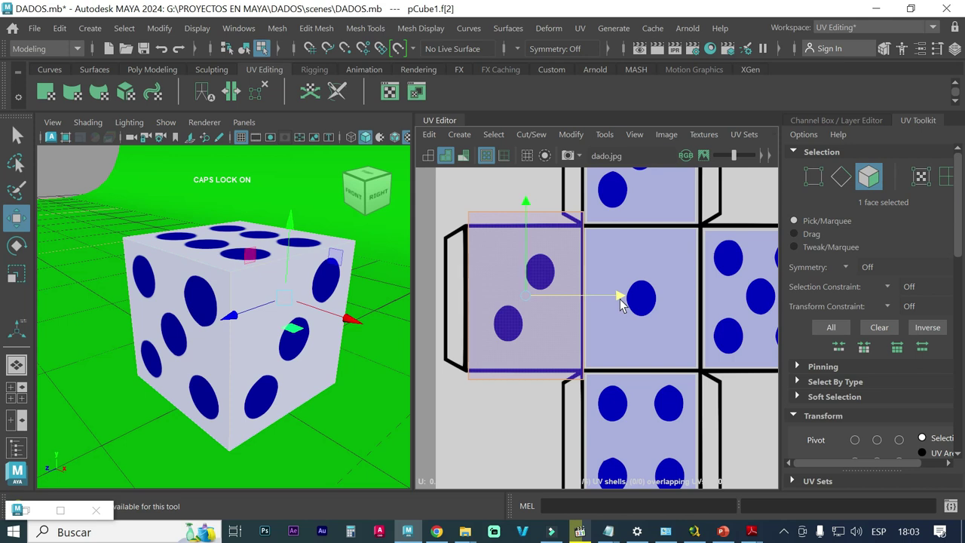
Adjust the two-pip shell's width and horizontal position to match its dice square.
scroll(565, 319, "up", 2)
scroll(565, 319, "down", 1)
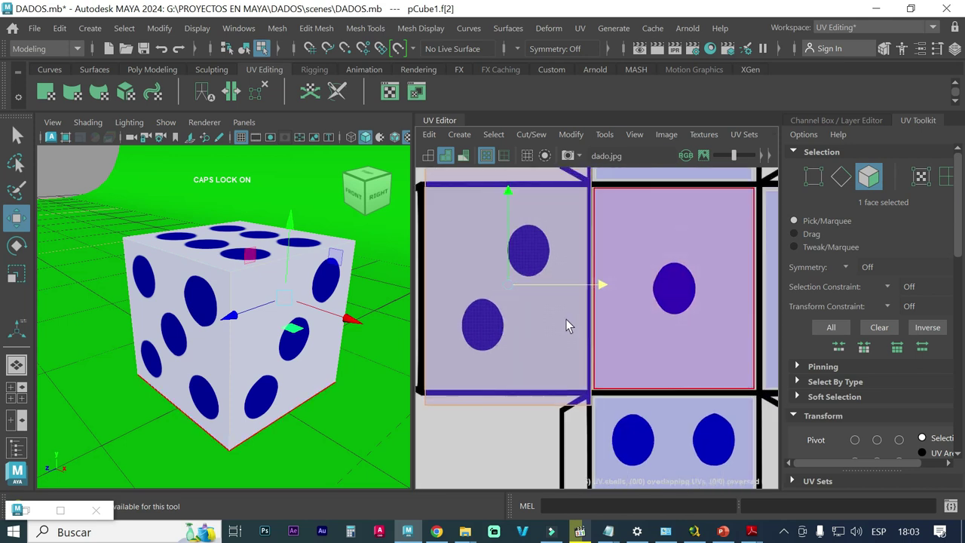
middle_click_drag(560, 319, 571, 339, "alt")
key("r")
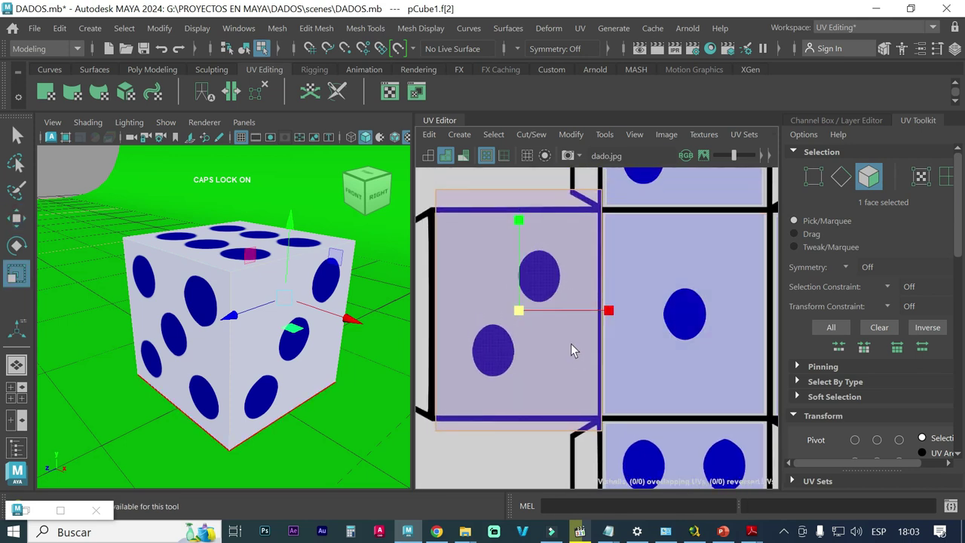
left_click_drag(610, 311, 604, 311)
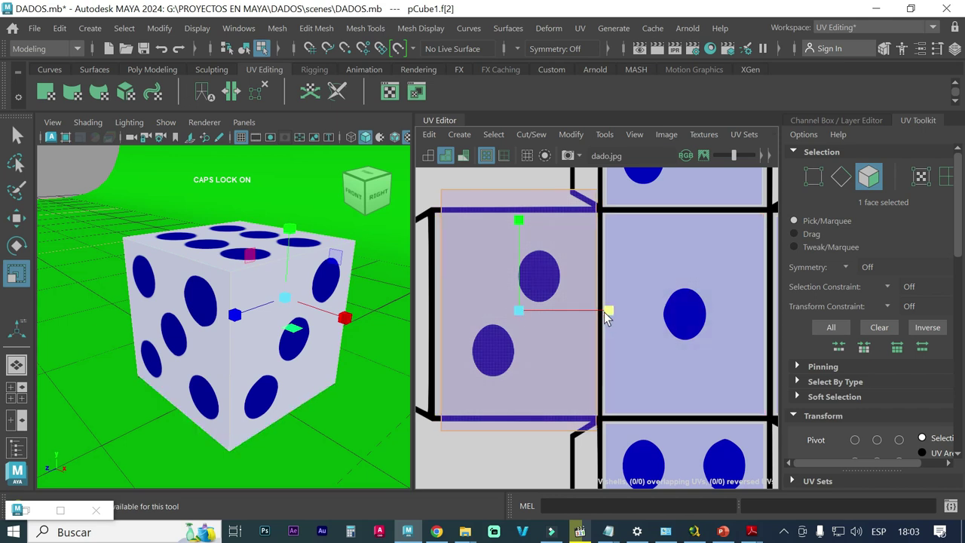
key("w")
left_click_drag(611, 315, 607, 315)
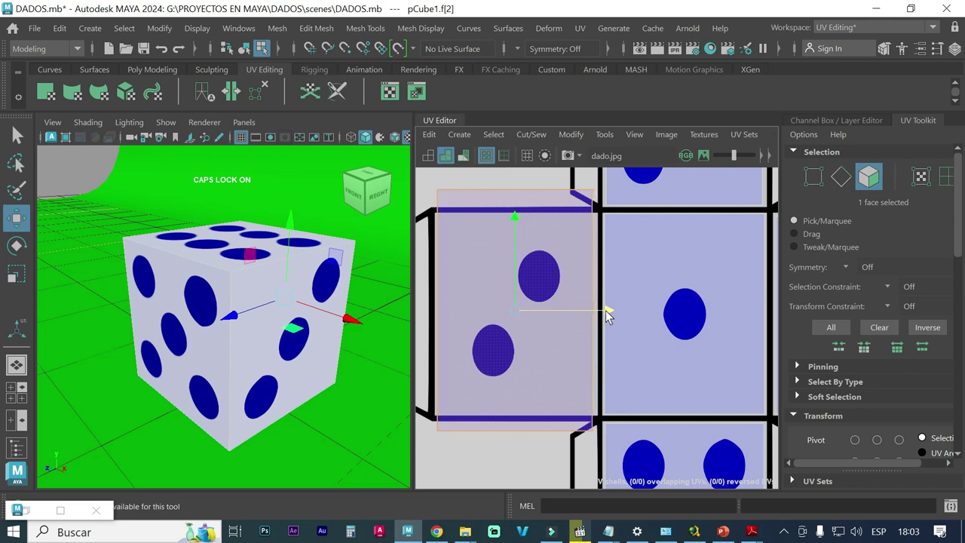
key("r")
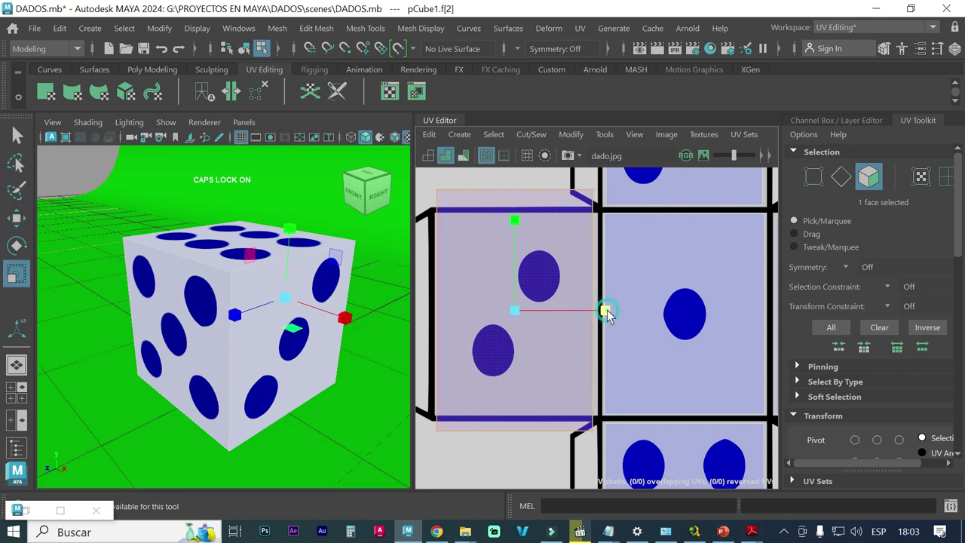
left_click_drag(607, 310, 609, 310)
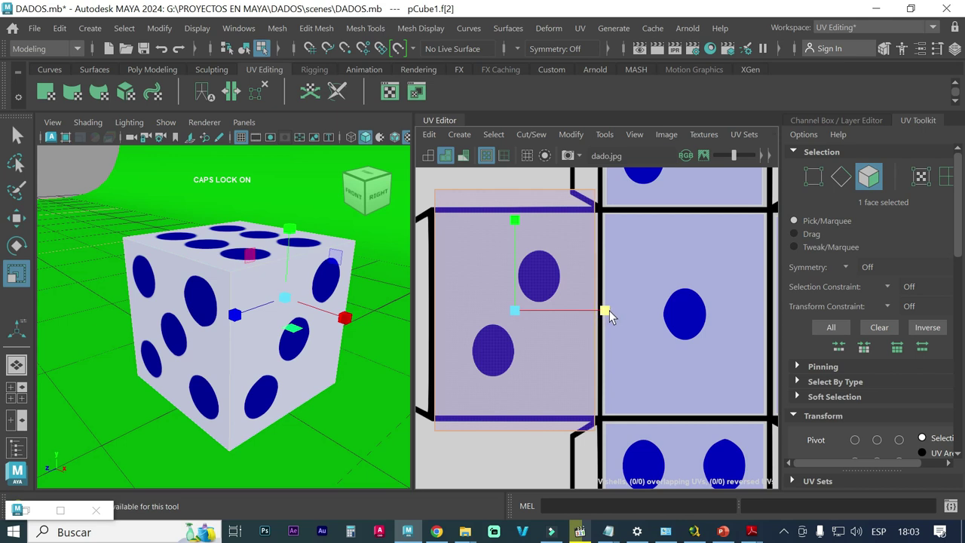
key("w")
left_click_drag(607, 310, 608, 310)
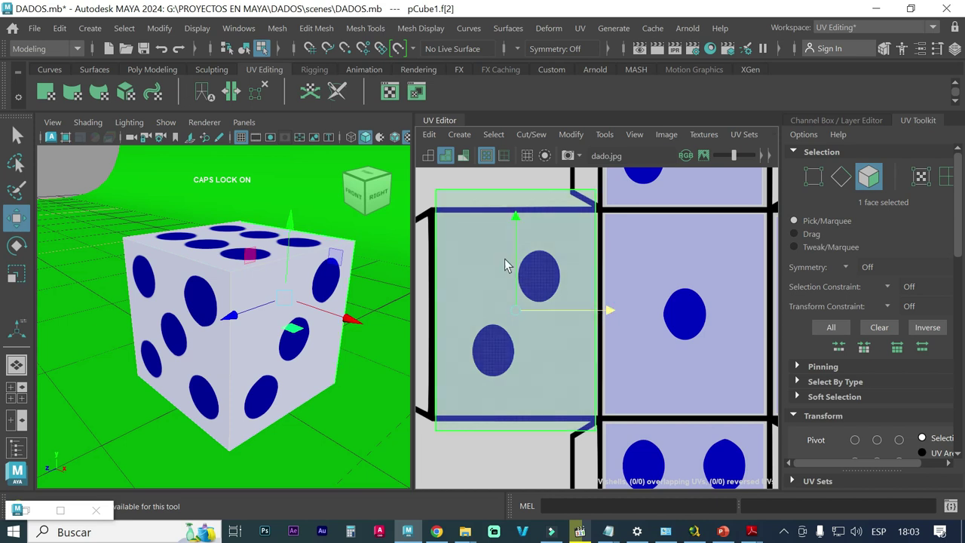
Squash and reposition the two-pip shell vertically to fit its square's height.
key("r")
left_click_drag(517, 220, 518, 236)
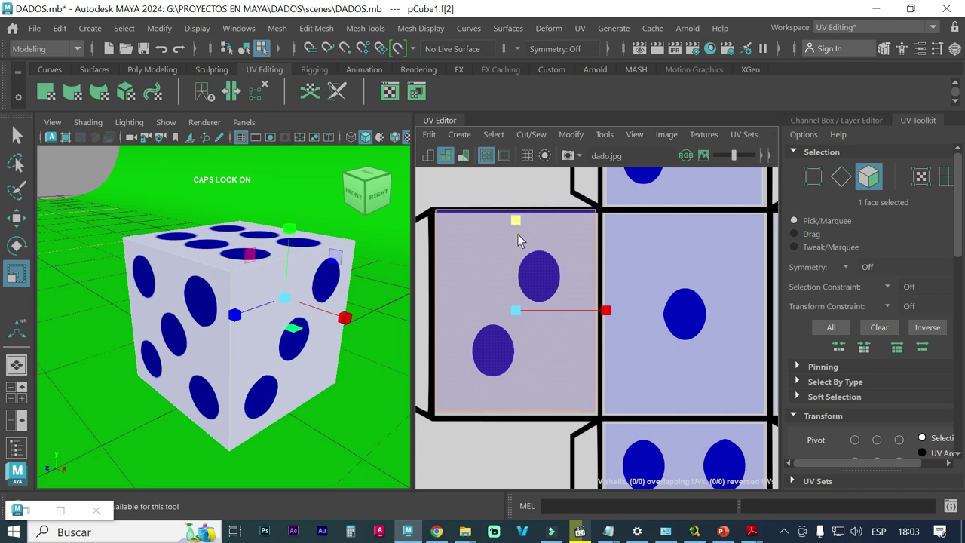
key("w")
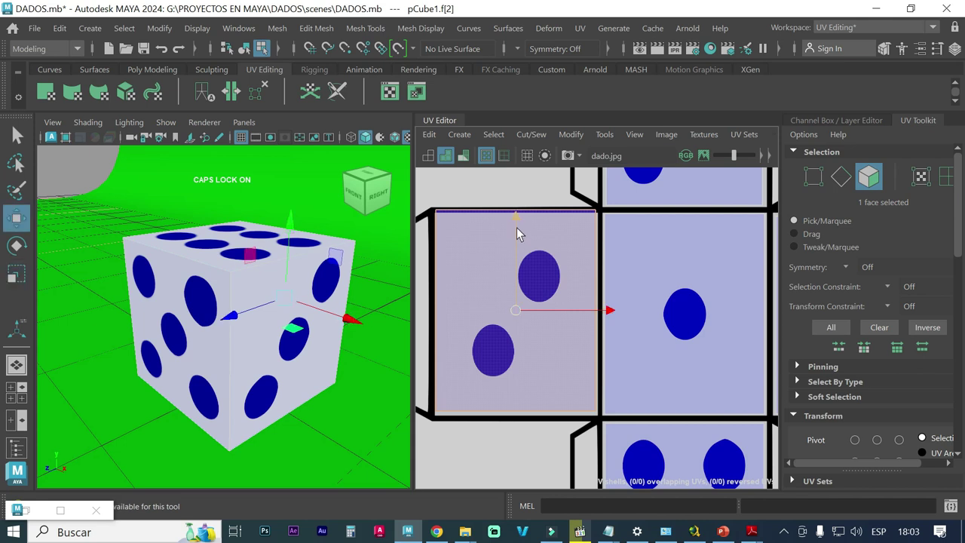
left_click_drag(514, 218, 513, 227)
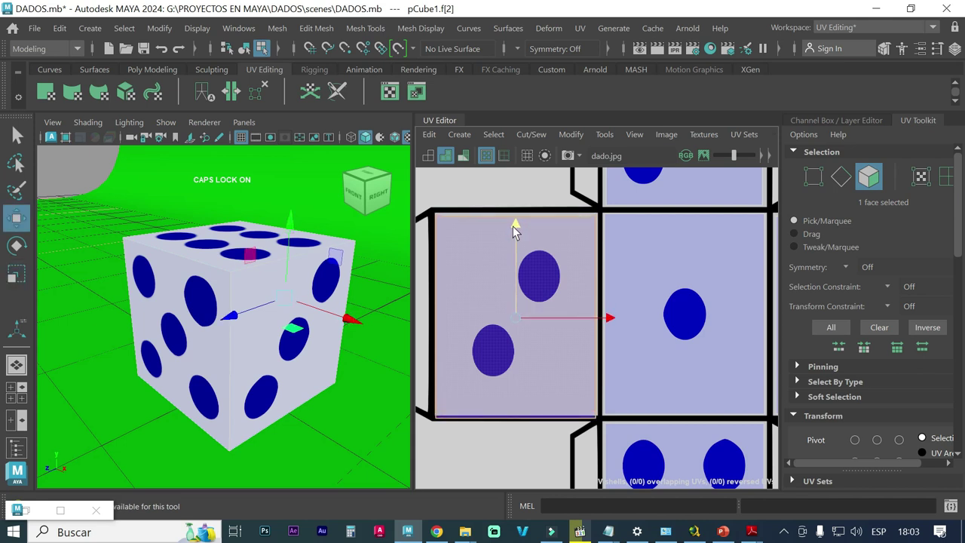
key("r")
left_click_drag(515, 224, 515, 230)
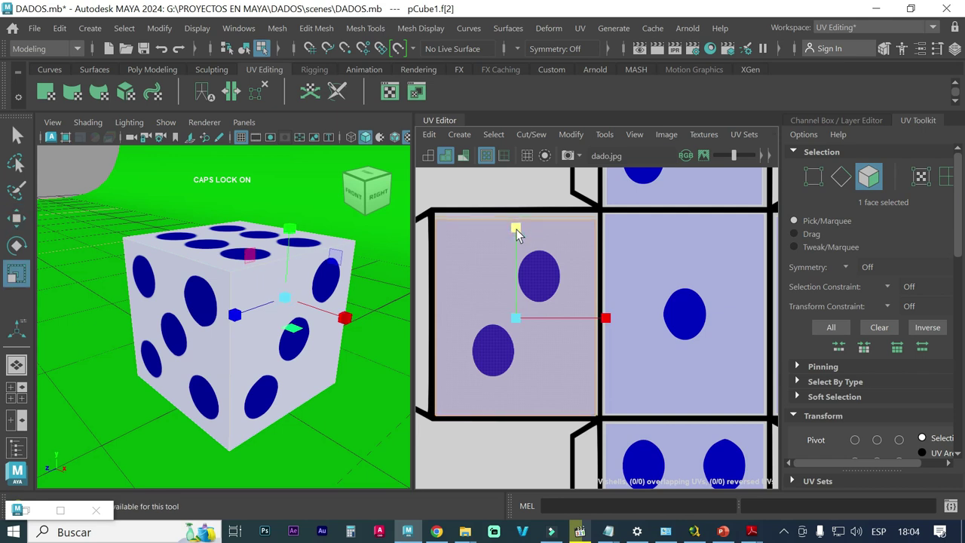
key("w")
left_click_drag(516, 228, 515, 224)
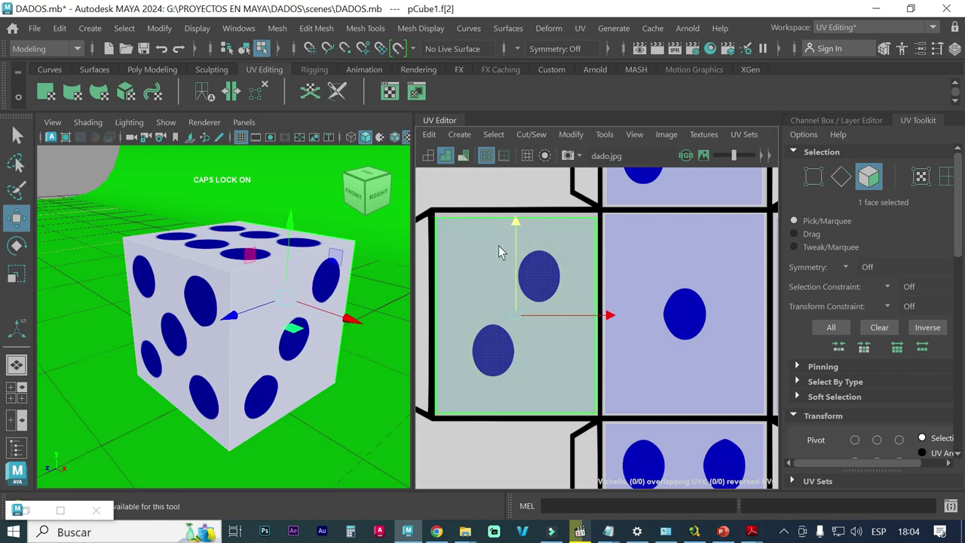
Zoom in close and trim the two-pip shell's right border so it sits fully inside its square.
middle_click_drag(437, 270, 508, 271, "alt")
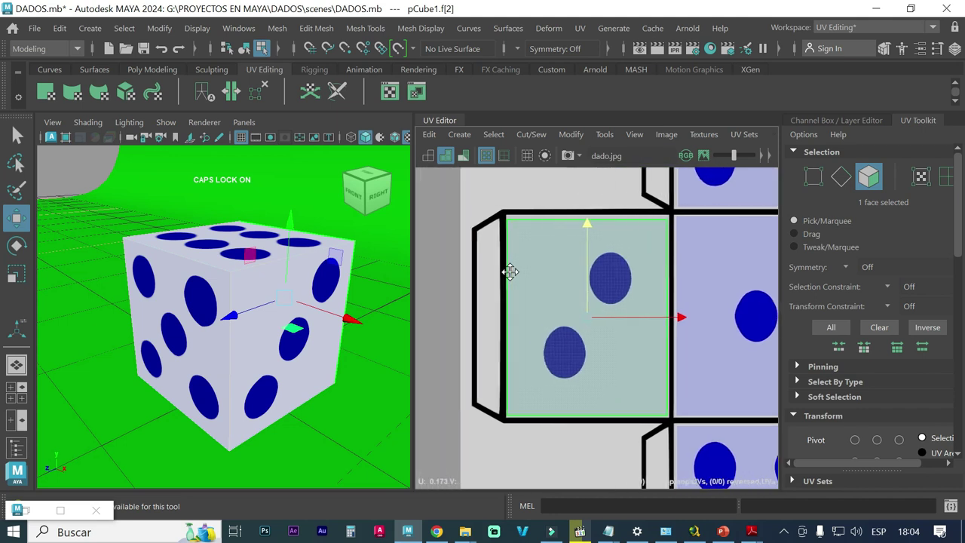
scroll(500, 291, "up", 5)
scroll(498, 295, "up", 2)
scroll(498, 295, "up", 3)
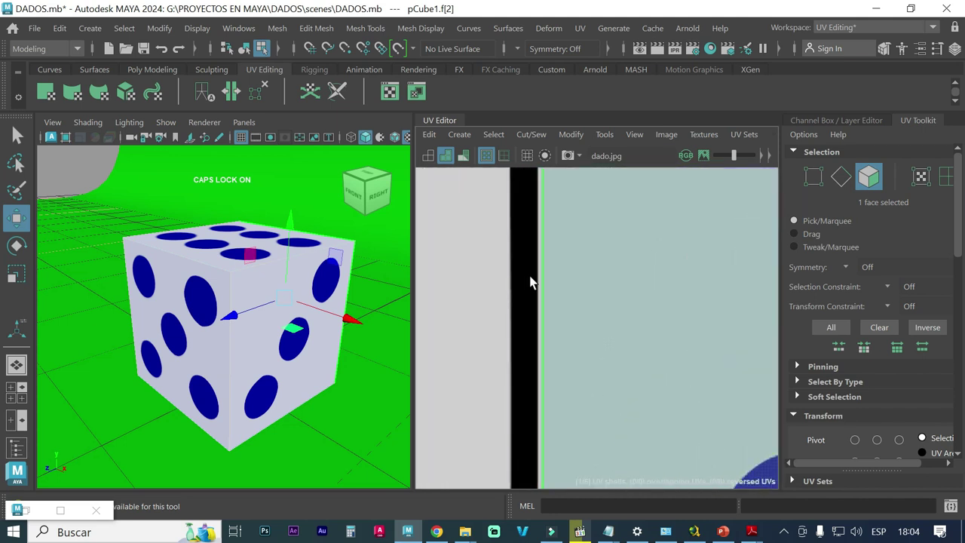
scroll(547, 283, "up", 2)
scroll(535, 283, "up", 2)
scroll(542, 287, "up", 1)
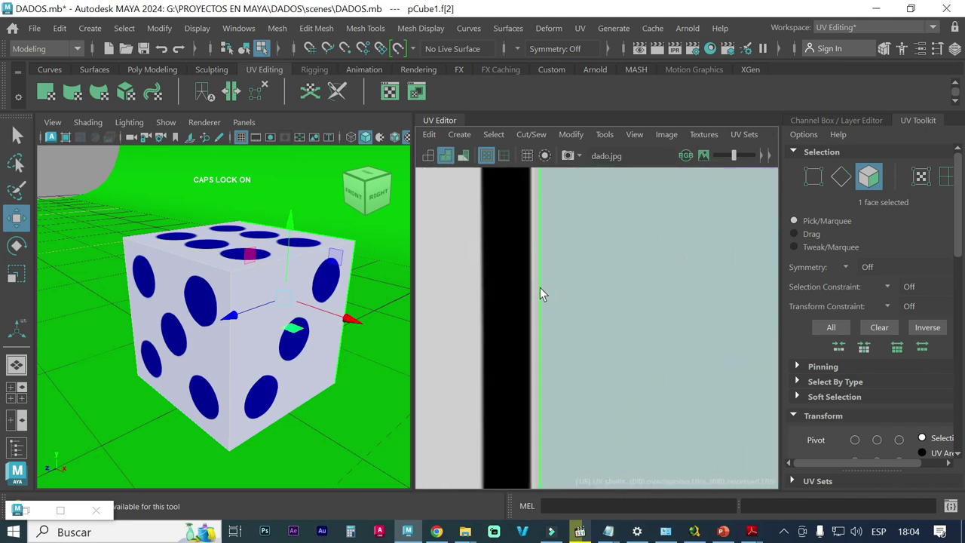
scroll(540, 289, "down", 1)
scroll(539, 291, "down", 2)
scroll(539, 289, "down", 2)
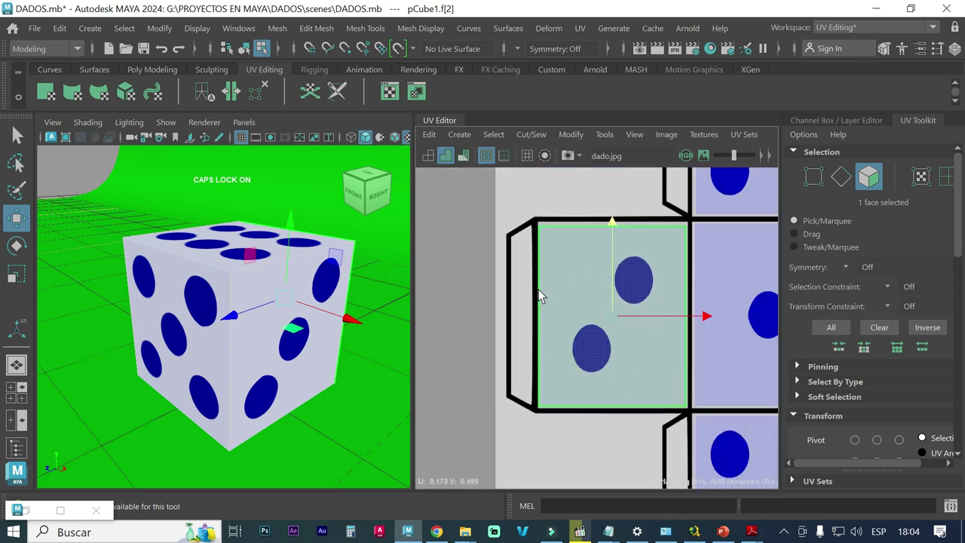
scroll(538, 289, "up", 4)
mouse_move(557, 299)
middle_mouse_down("alt")
mouse_move(583, 315)
mouse_move(521, 303)
middle_mouse_up("alt")
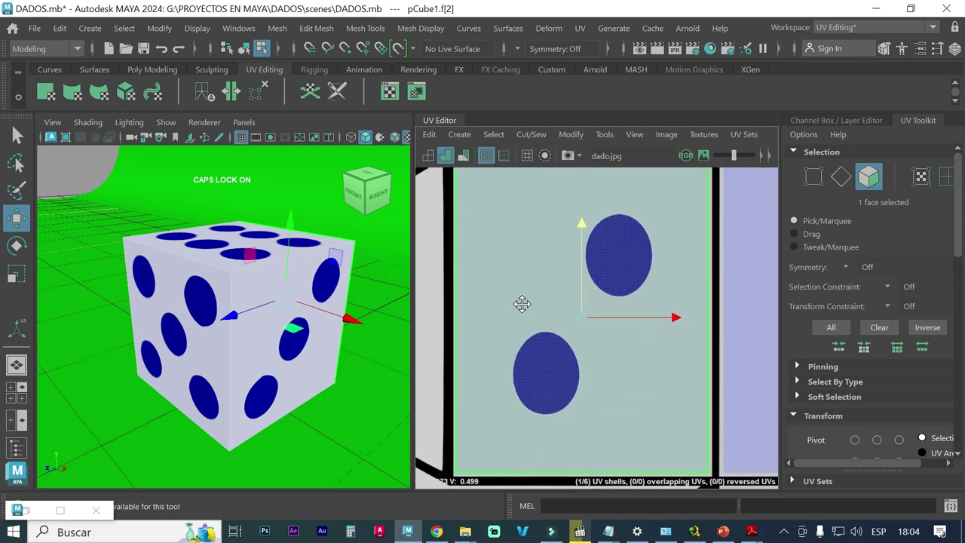
key("r")
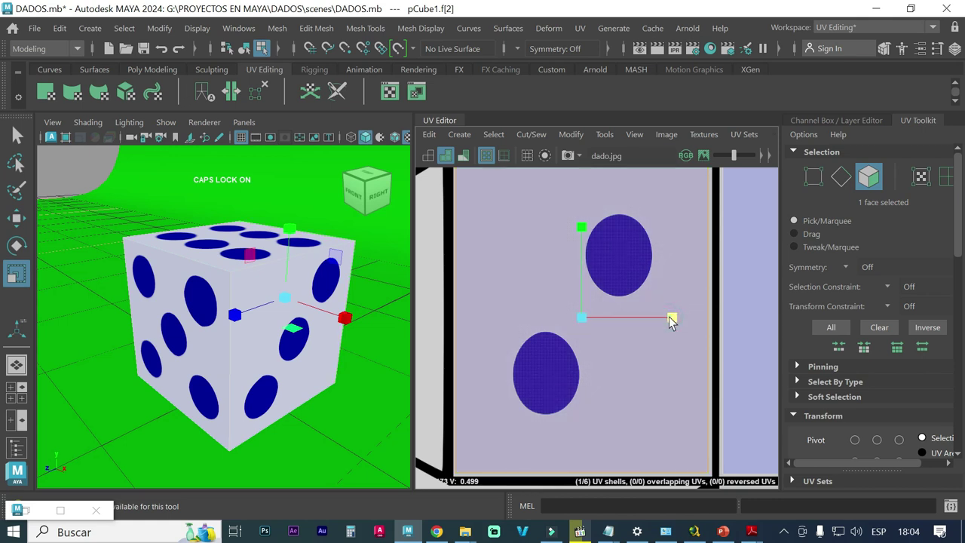
left_click_drag(669, 318, 668, 319)
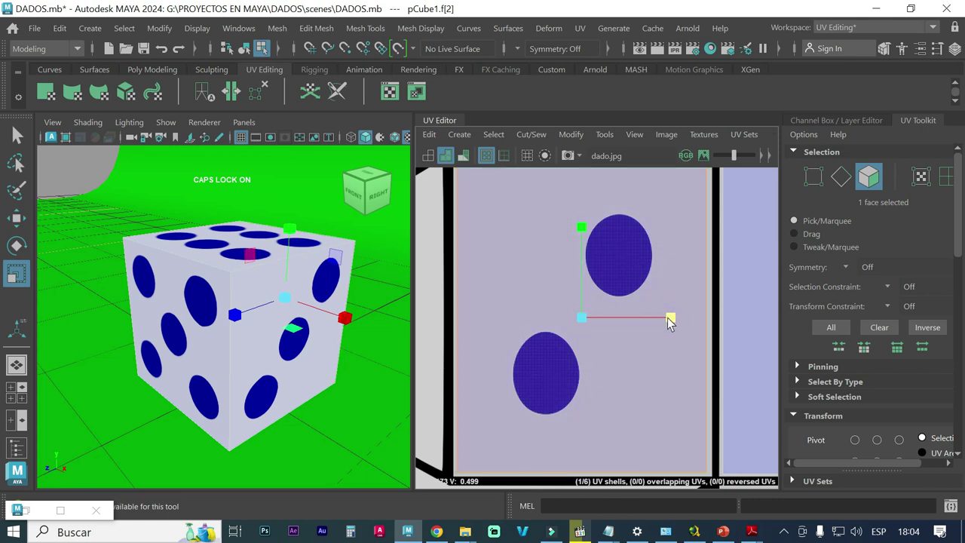
key("w")
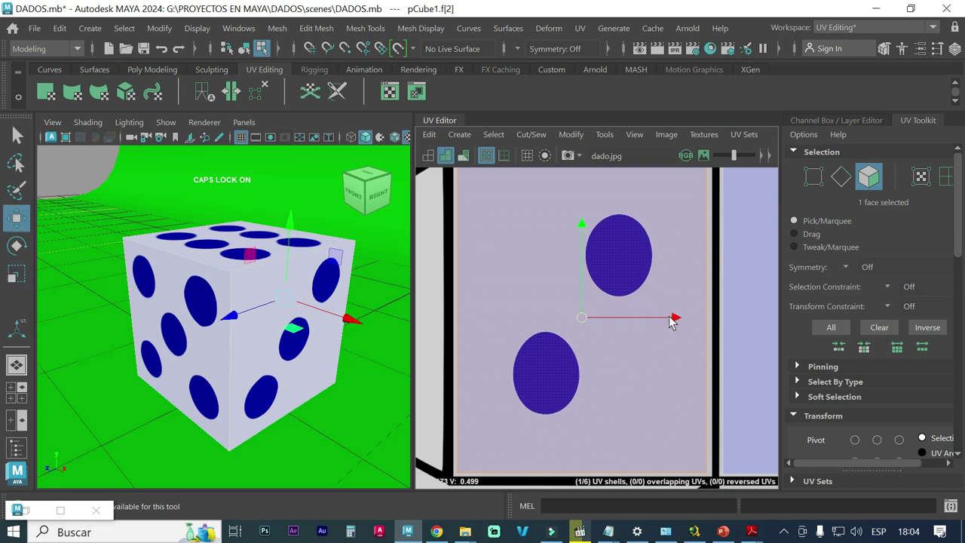
left_click_drag(677, 316, 678, 319)
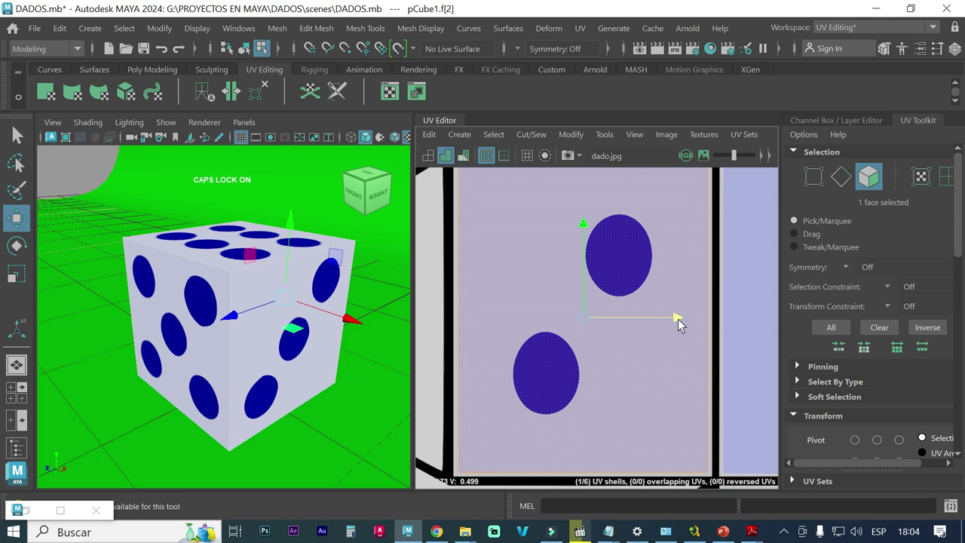
Select the middle one-pip face and zoom out to view the whole die layout.
scroll(653, 327, "down", 1)
scroll(653, 327, "down", 1)
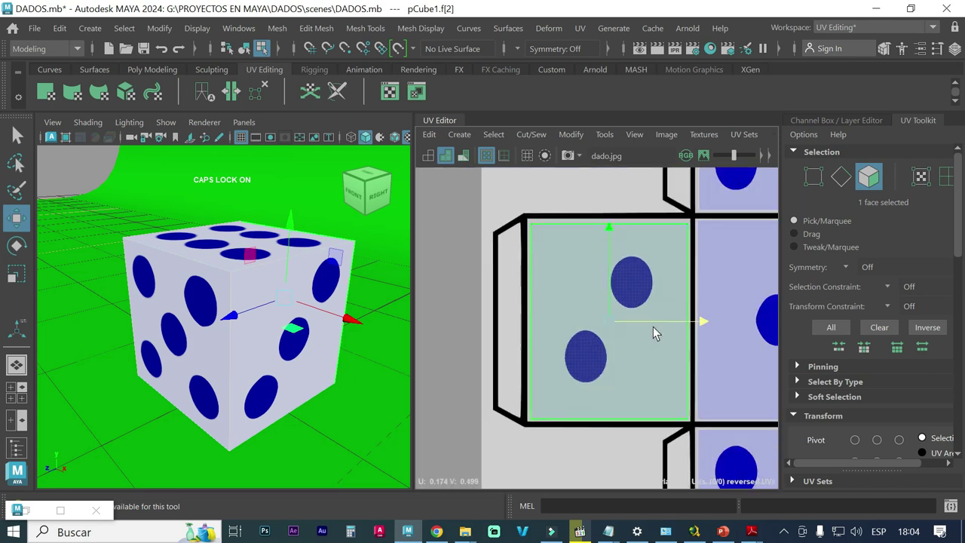
scroll(653, 327, "down", 2)
left_click(717, 341)
middle_click_drag(719, 343, 598, 338, "alt")
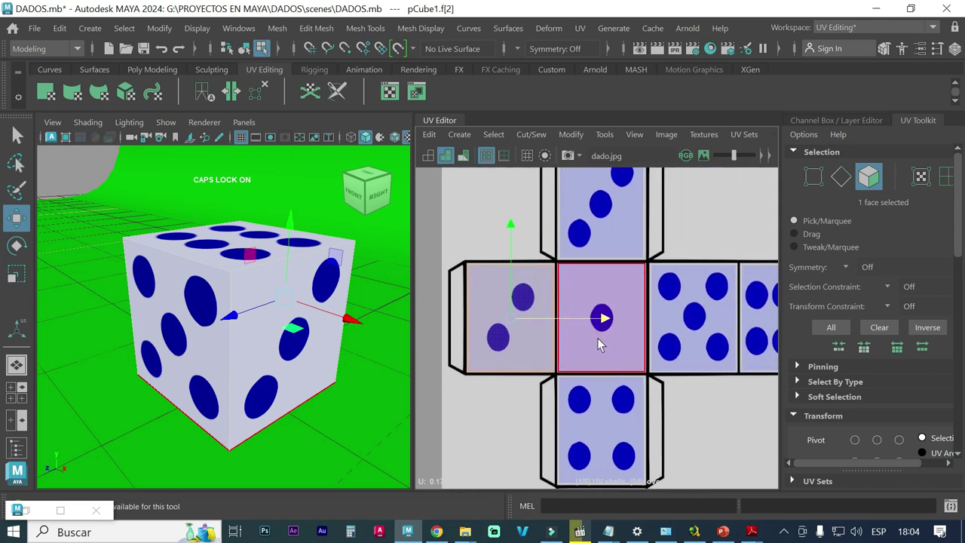
scroll(600, 324, "down", 1)
scroll(601, 322, "down", 1)
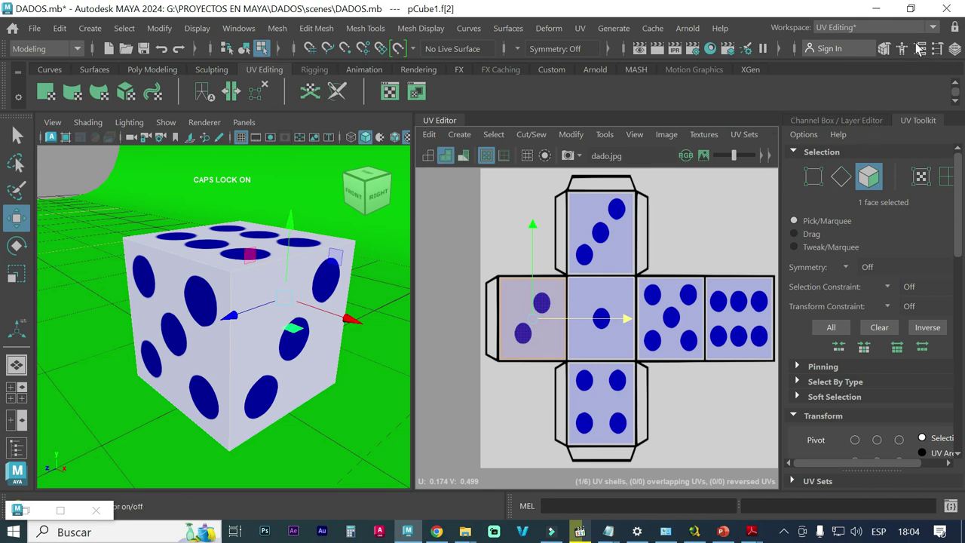
Switch Maya to the Basics Tutorial workspace.
left_click(939, 28)
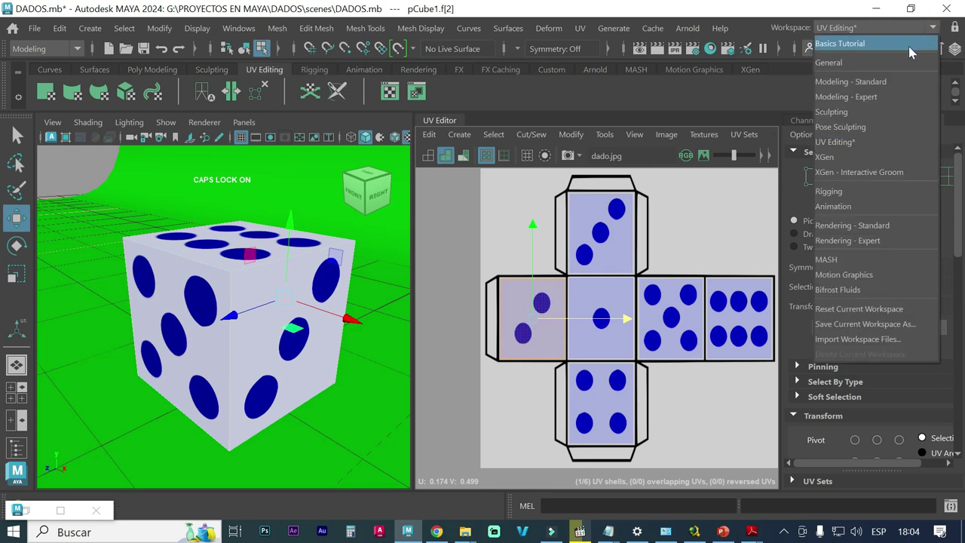
left_click(886, 44)
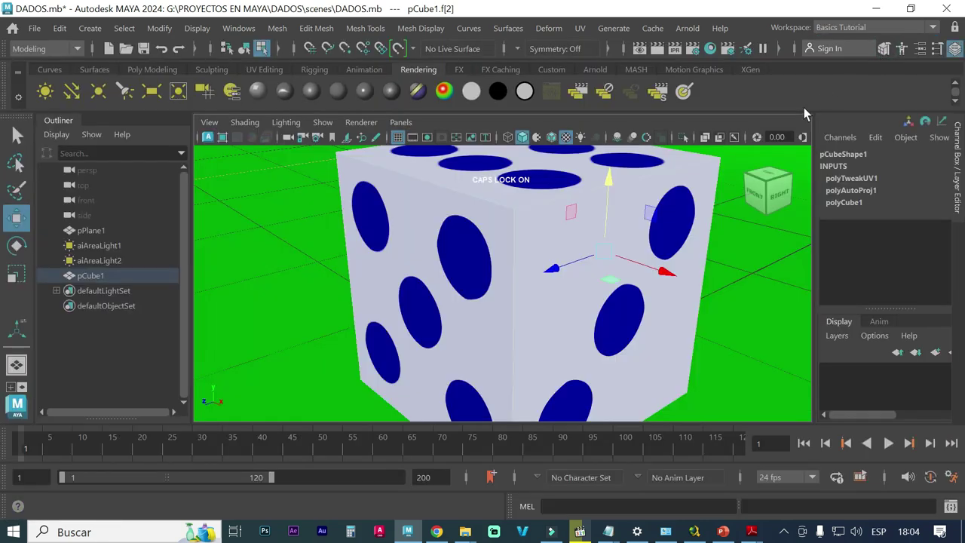
scroll(532, 308, "down", 4)
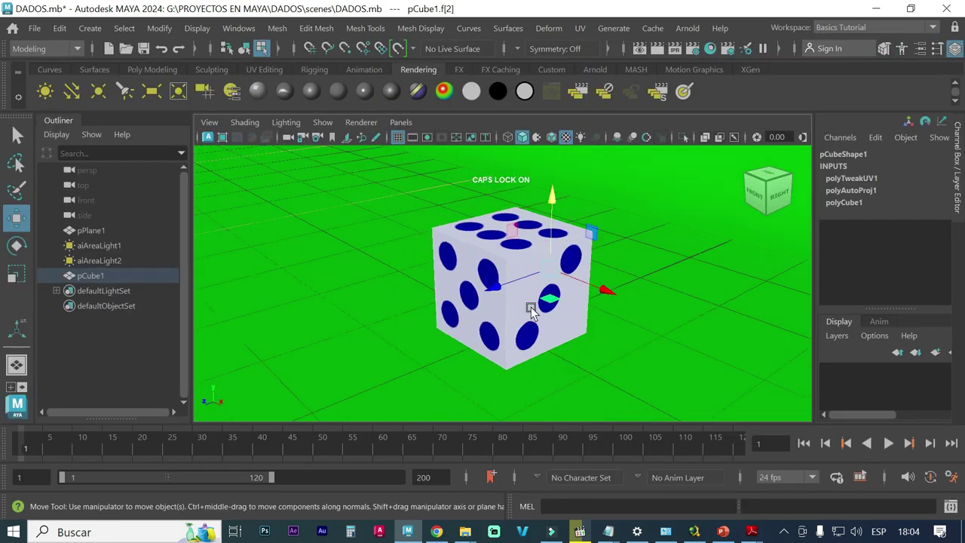
scroll(532, 309, "down", 2)
Orbit around the dice and return to whole-object selection via the marking menu.
mouse_move(515, 321)
left_mouse_down("alt")
mouse_move(577, 326)
mouse_move(617, 310)
mouse_move(718, 317)
left_mouse_up("alt")
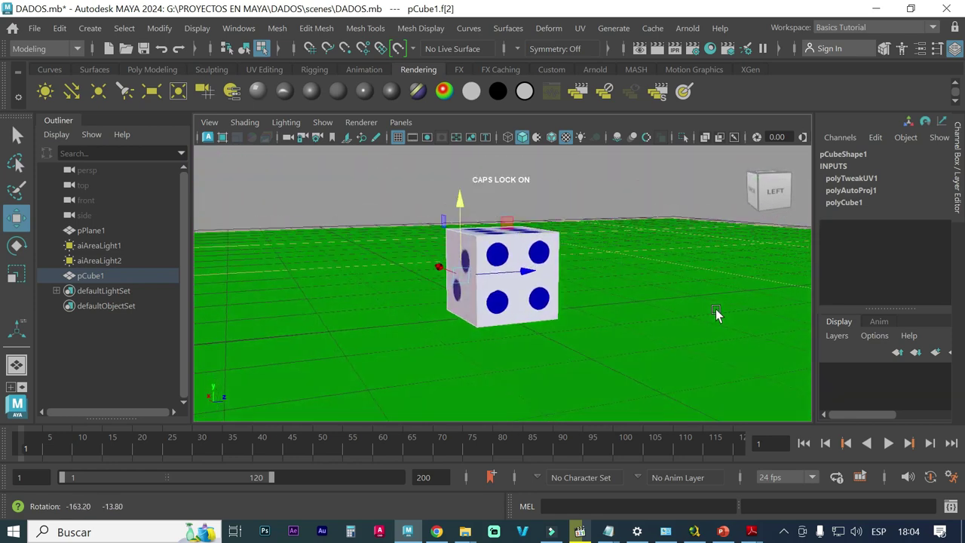
left_click(626, 295)
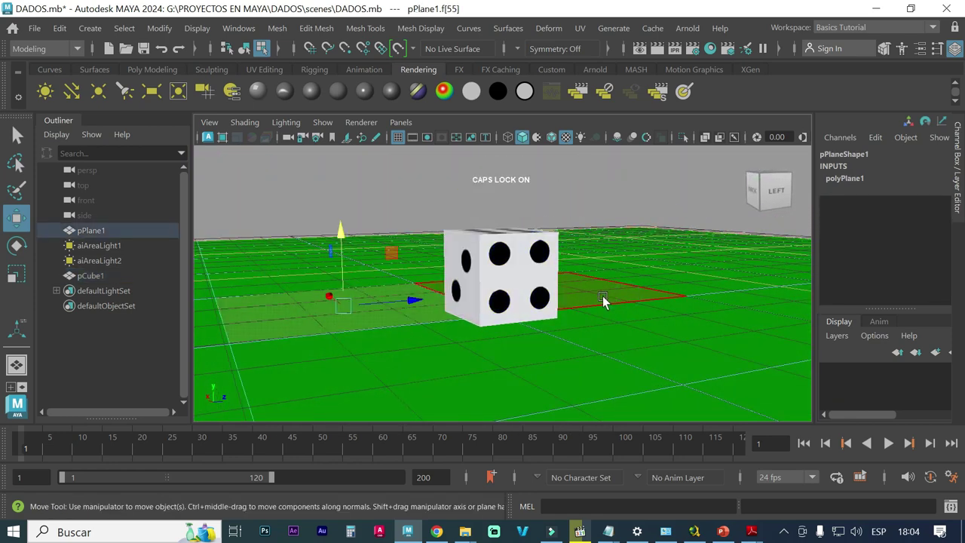
left_click(541, 275)
right_click_drag(502, 258, 562, 78)
Select the dice cube and raise it along its Y axis.
left_click(472, 249)
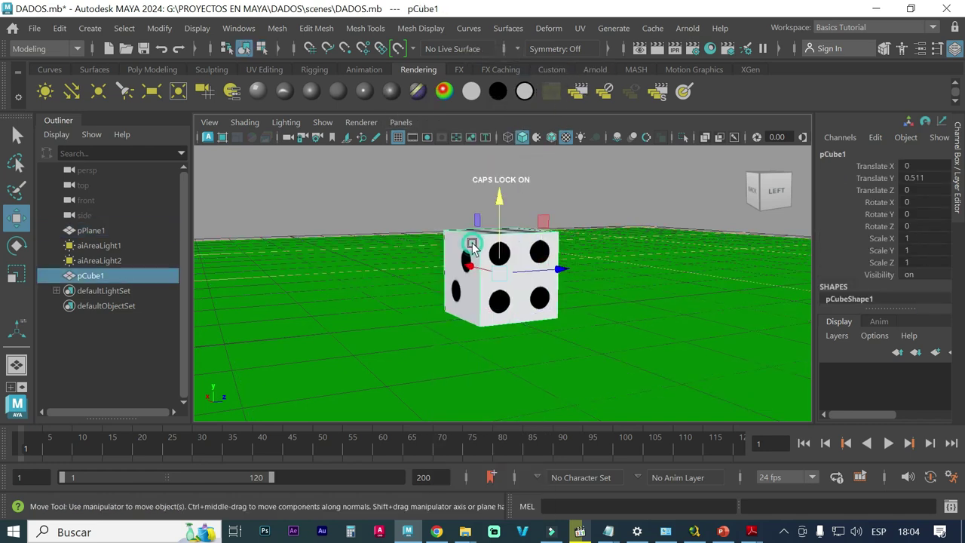
left_click_drag(526, 290, 509, 279, "alt")
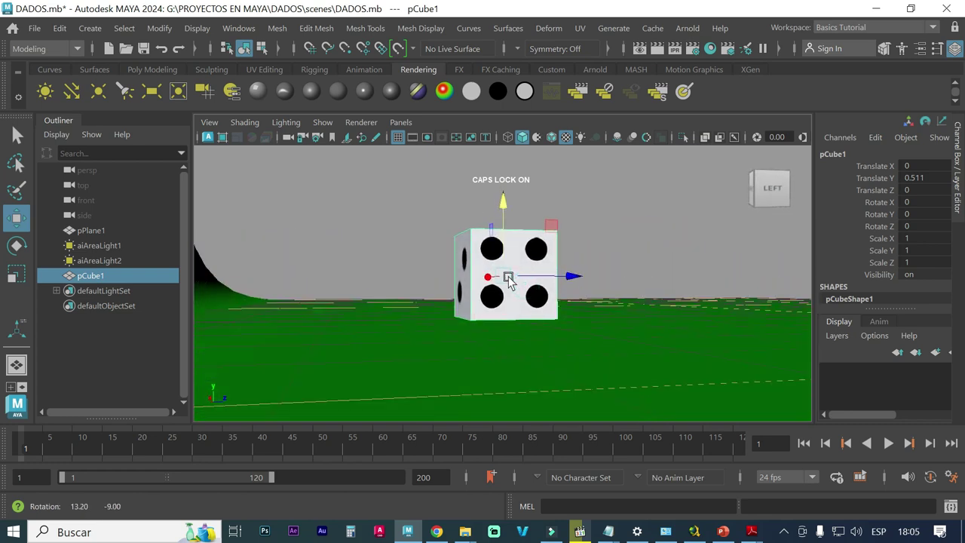
left_click_drag(504, 199, 503, 128)
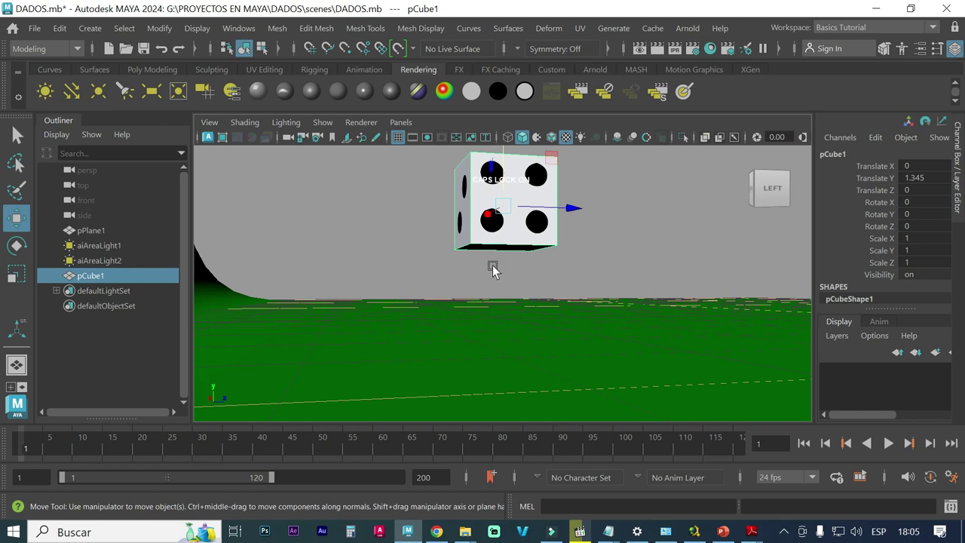
scroll(492, 265, "up", 2)
scroll(489, 270, "up", 2)
scroll(493, 264, "up", 2)
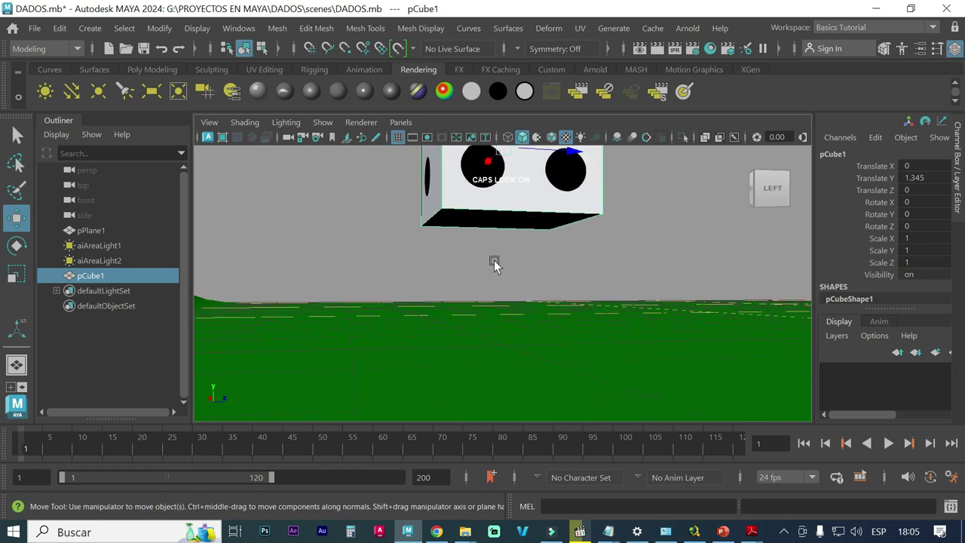
scroll(494, 262, "down", 3)
scroll(494, 262, "down", 1)
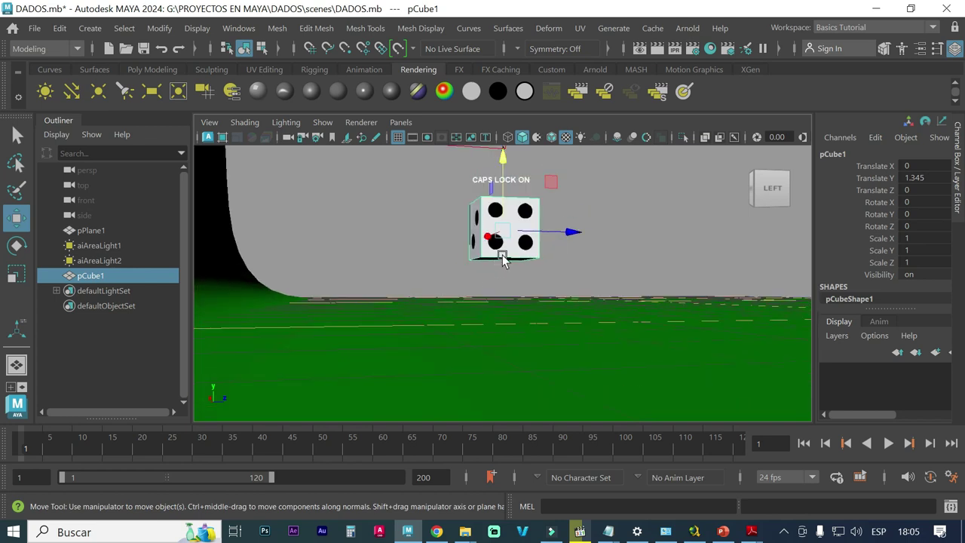
scroll(489, 271, "down", 3)
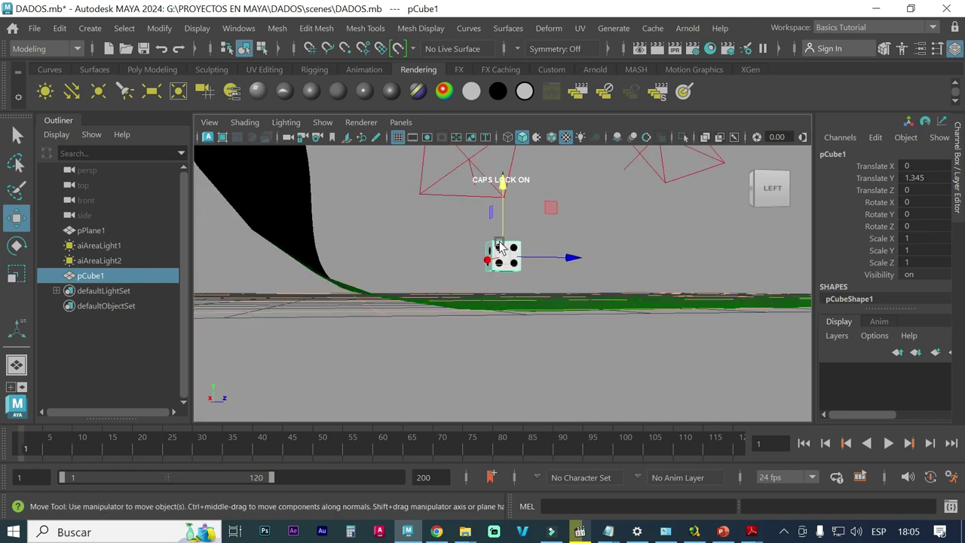
Lower the cube onto the green floor, fine-tuning Translate Y to about 0.509.
left_click_drag(502, 215, 499, 176)
scroll(769, 226, "up", 3)
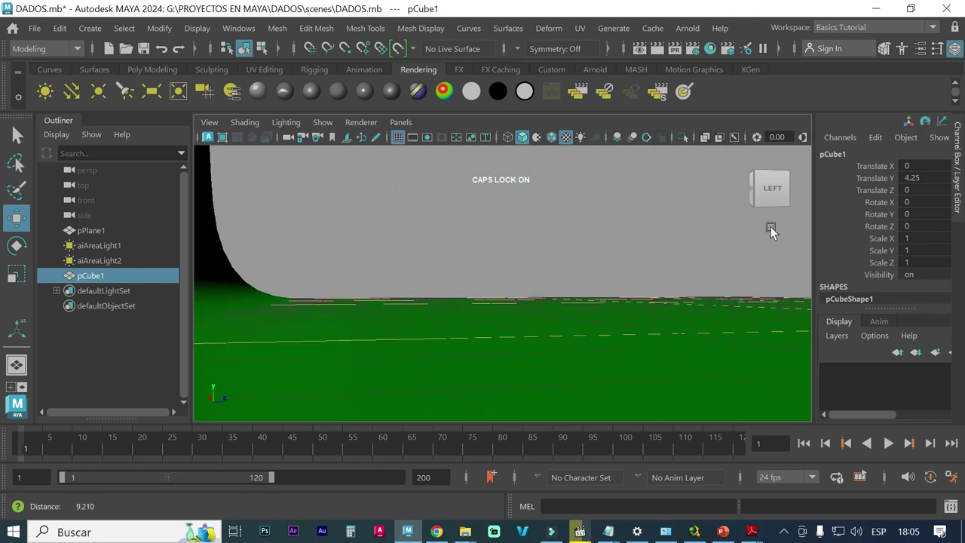
scroll(633, 256, "up", 2)
scroll(645, 339, "up", 2)
scroll(649, 370, "down", 2)
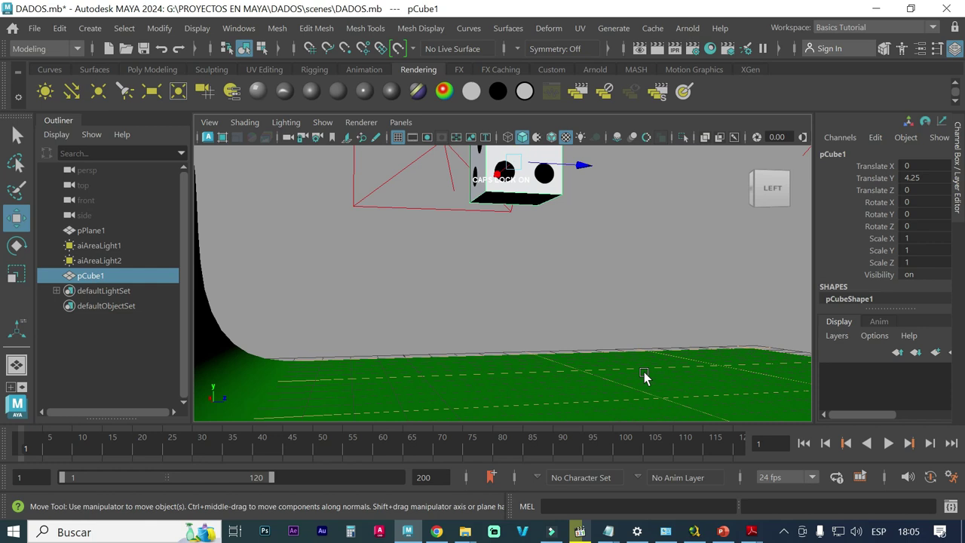
scroll(622, 308, "down", 2)
scroll(613, 290, "down", 2)
scroll(613, 287, "down", 2)
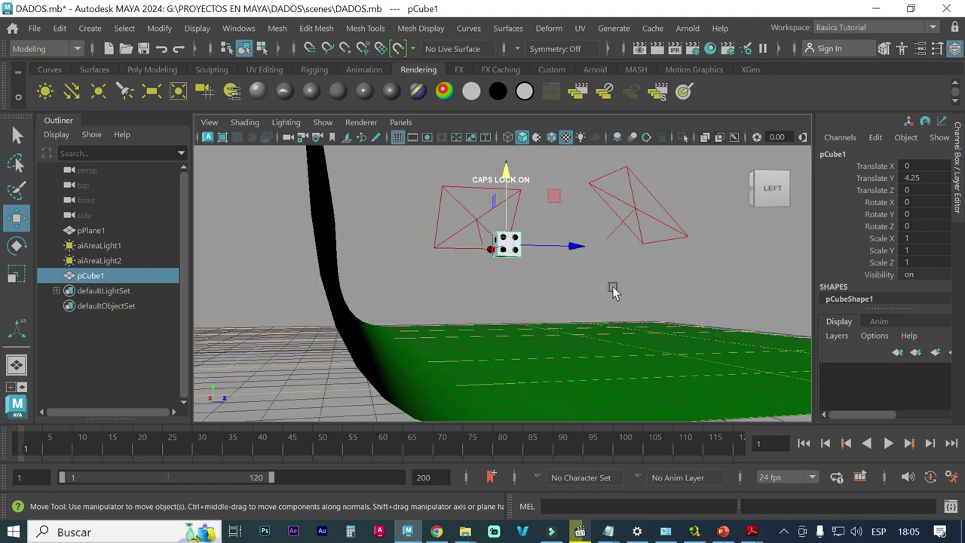
left_click_drag(506, 175, 503, 264)
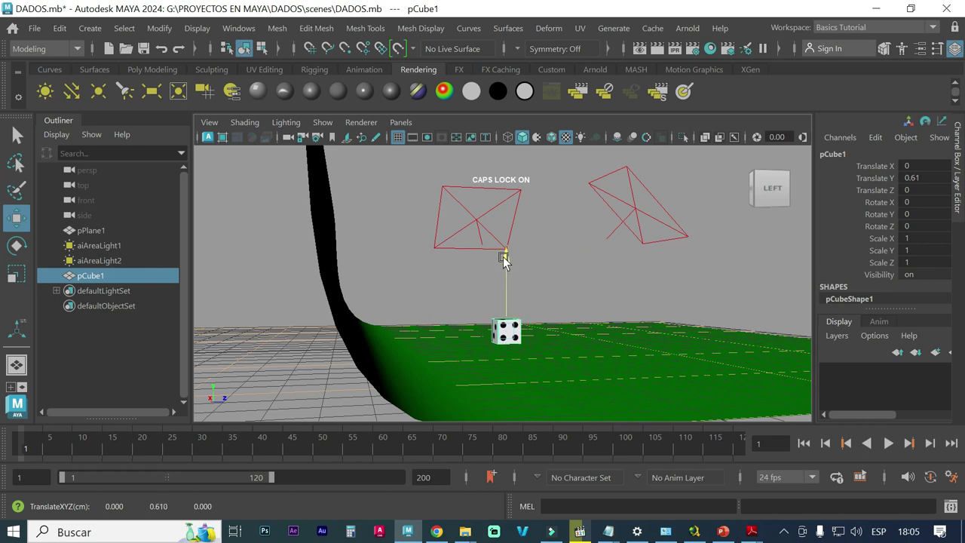
left_click_drag(504, 263, 503, 260)
scroll(573, 354, "up", 2)
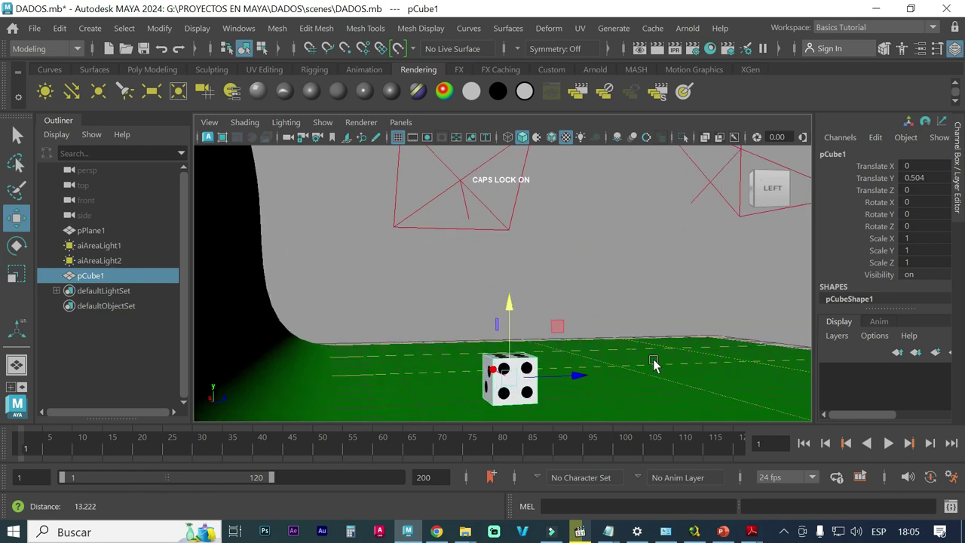
scroll(558, 331, "up", 2)
scroll(646, 343, "up", 1)
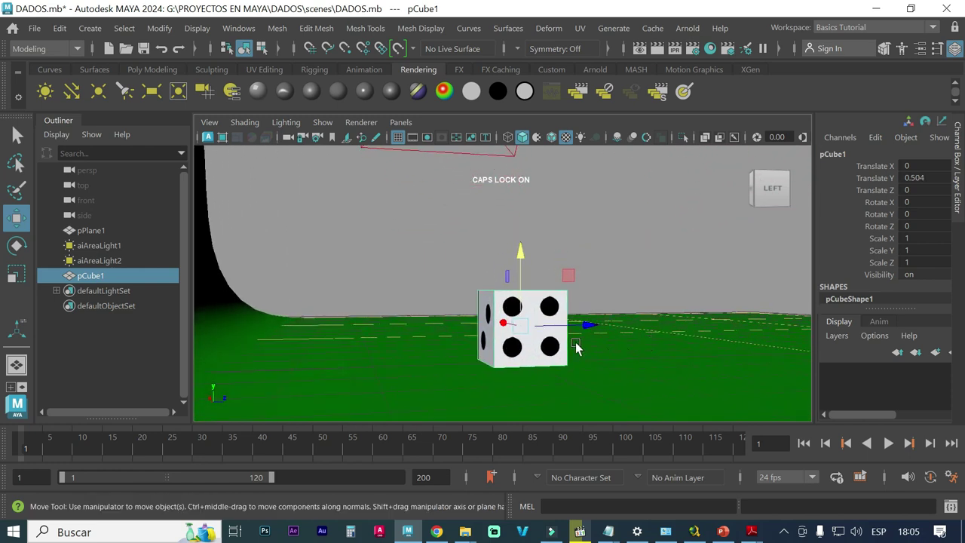
scroll(546, 345, "up", 1)
scroll(548, 332, "up", 1)
left_click_drag(526, 275, 524, 260)
Orbit and move the camera closer to check the die resting on the floor.
mouse_move(622, 281)
left_mouse_down("alt")
mouse_move(638, 273)
mouse_move(601, 287)
mouse_move(446, 279)
mouse_move(456, 302)
mouse_move(445, 309)
left_mouse_up("alt")
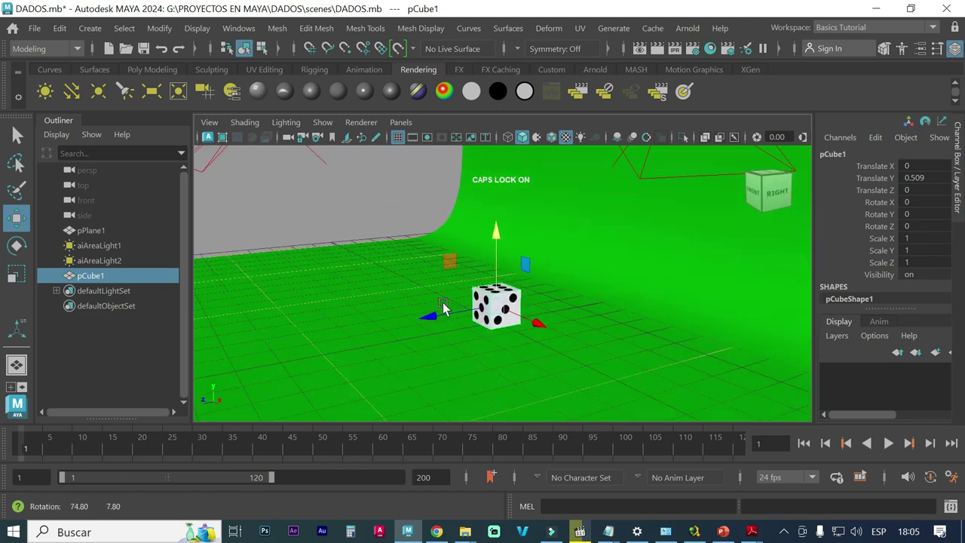
mouse_move(536, 330)
right_mouse_down("alt")
mouse_move(495, 326)
mouse_move(631, 336)
right_mouse_up("alt")
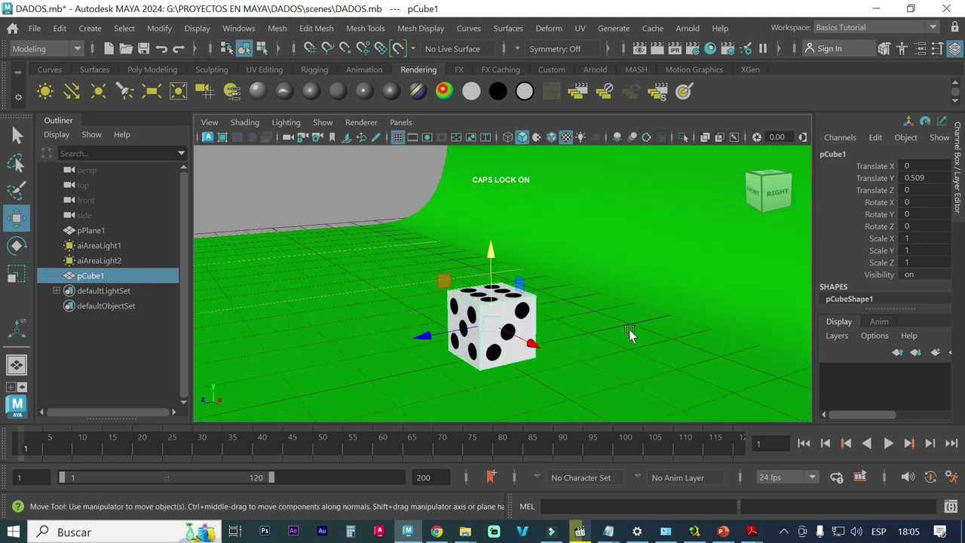
scroll(577, 325, "up", 3)
middle_click_drag(561, 335, 574, 283, "alt")
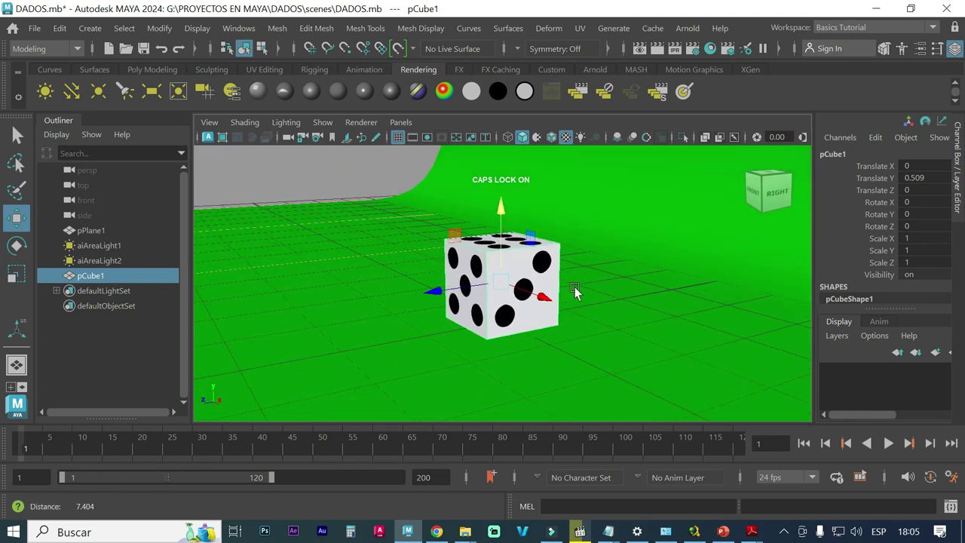
right_click_drag(575, 287, 632, 292, "alt")
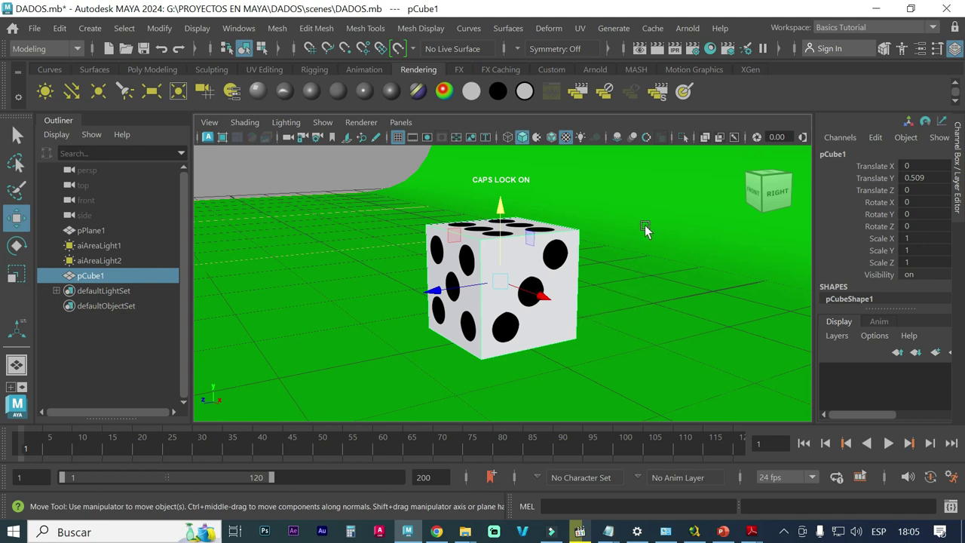
Render the die at 960x540 in Arnold RenderView, widen the image area, then minimize the window.
left_click(656, 51)
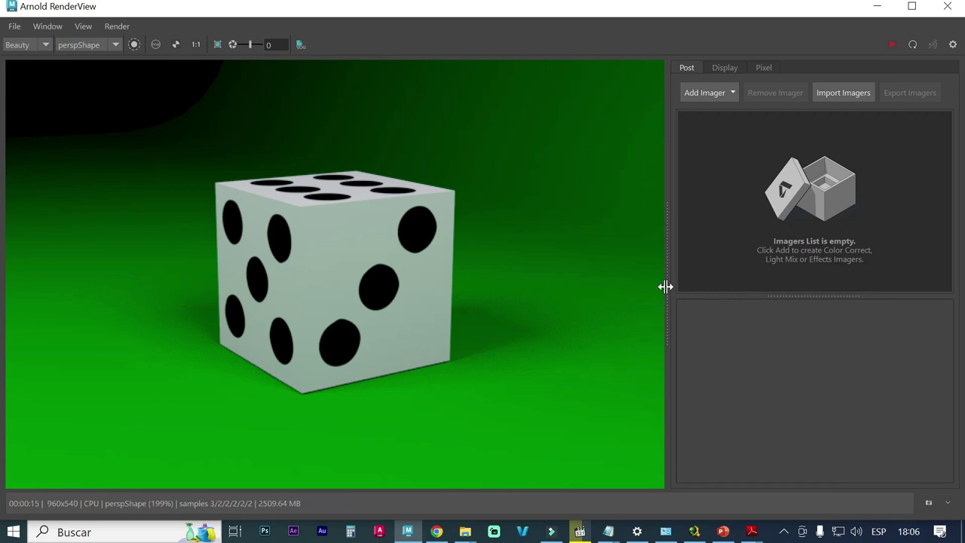
left_click_drag(668, 287, 870, 287)
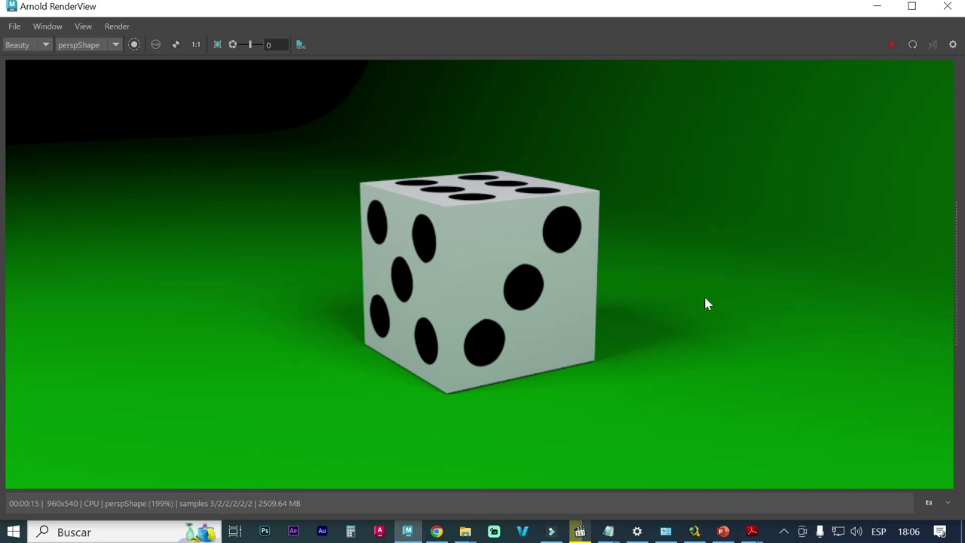
left_click(880, 7)
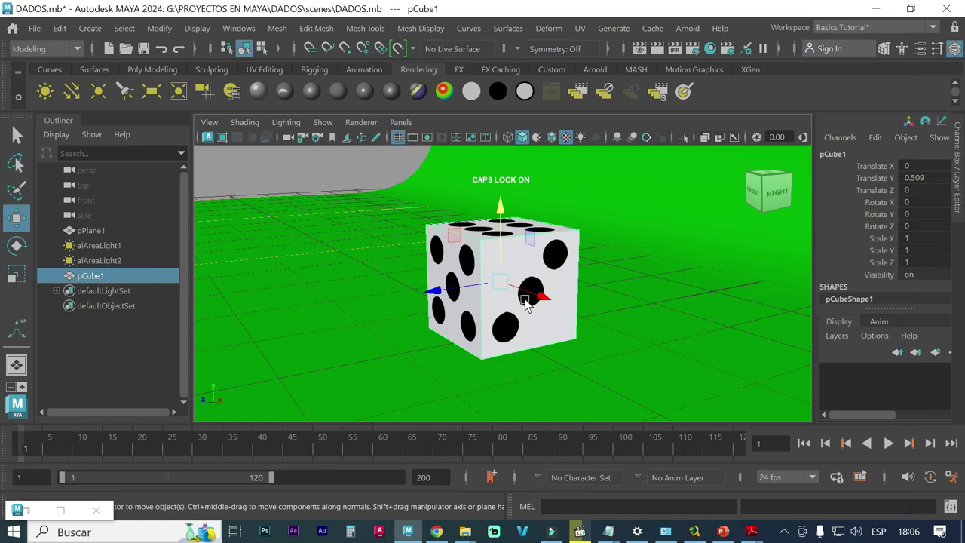
Zoom in on the die and re-render a closer 960x540 Arnold shot, then minimize RenderView.
scroll(526, 301, "up", 2)
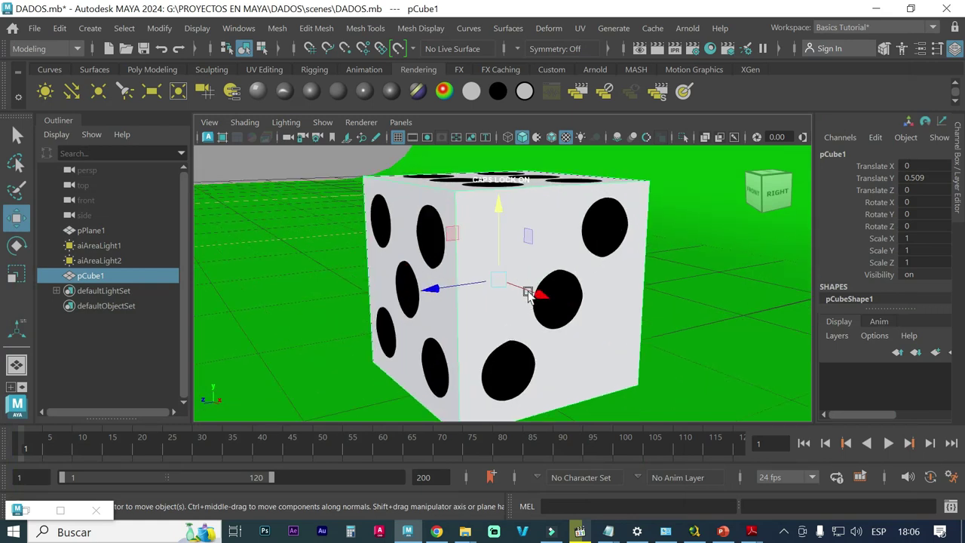
left_click(660, 50)
left_click(61, 511)
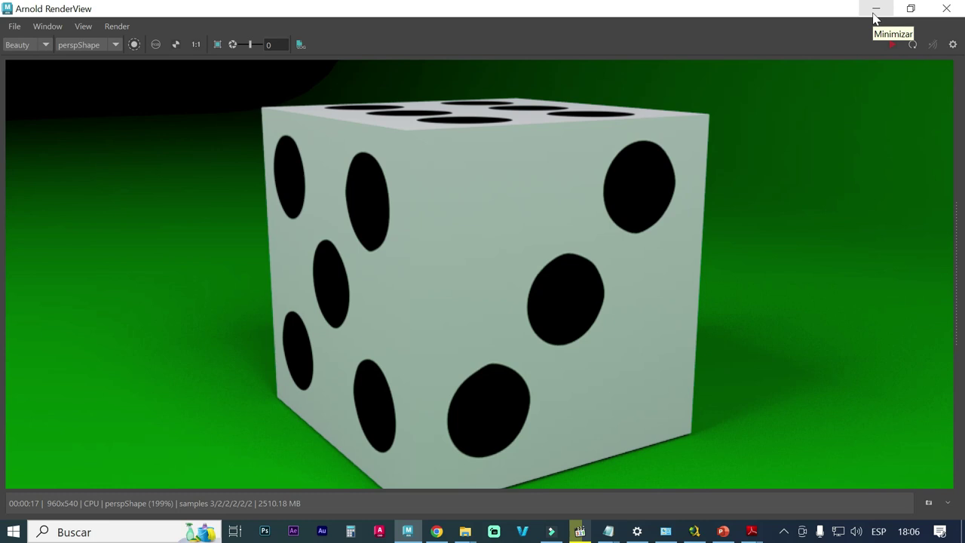
left_click(874, 15)
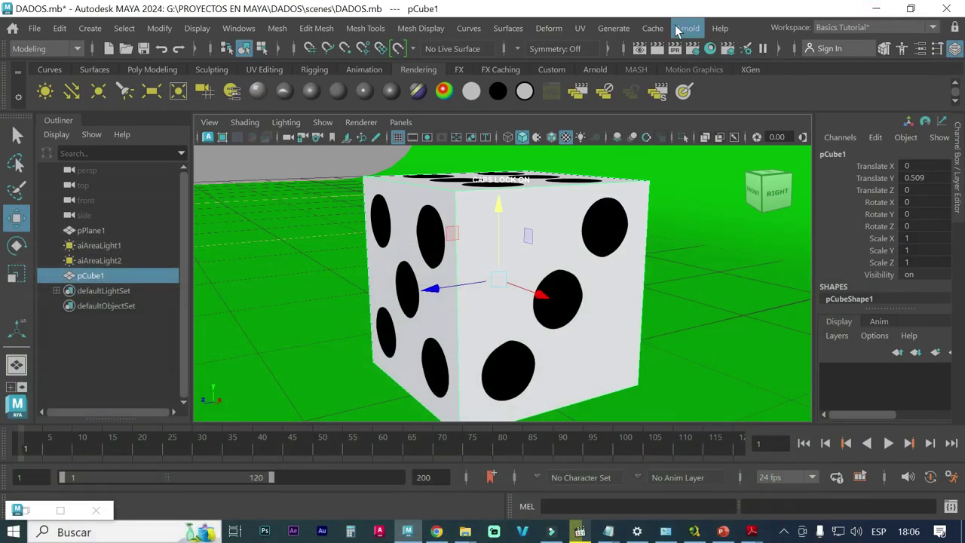